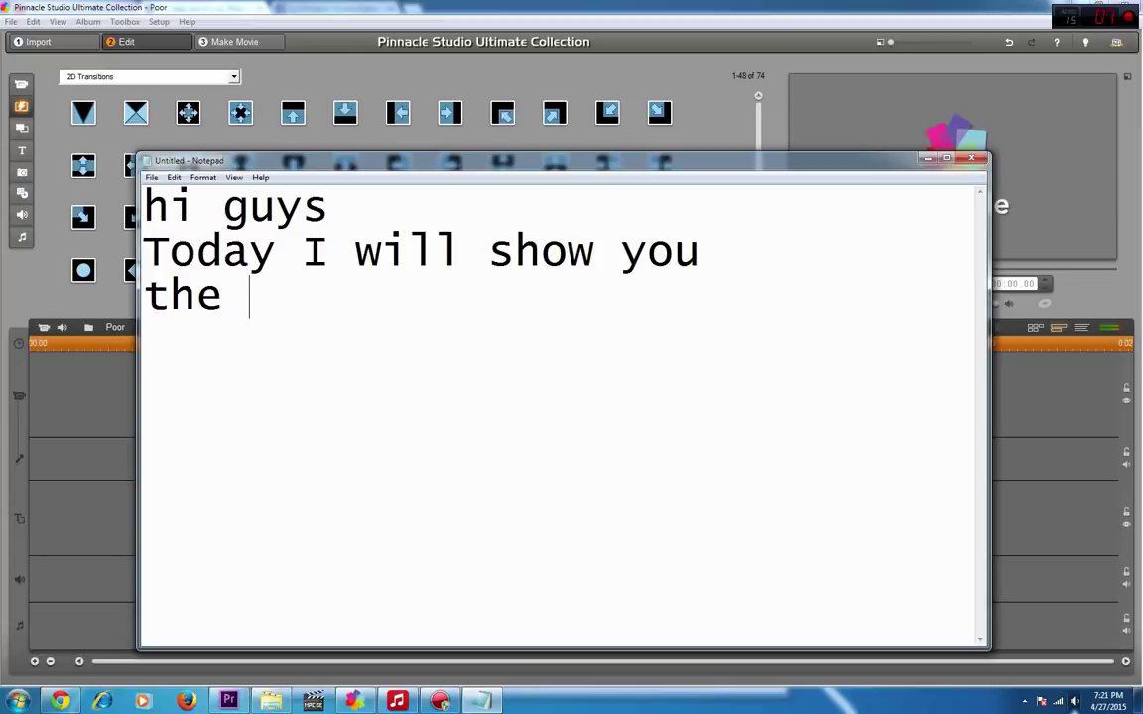
# Continue the note after "the" with "biggest problem in", then add the lines "pinnacle studio" and "EXPORTING TO DVD".
pyautogui.write('n')
pyautogui.press('BackSpace')
pyautogui.write('biggest problem')
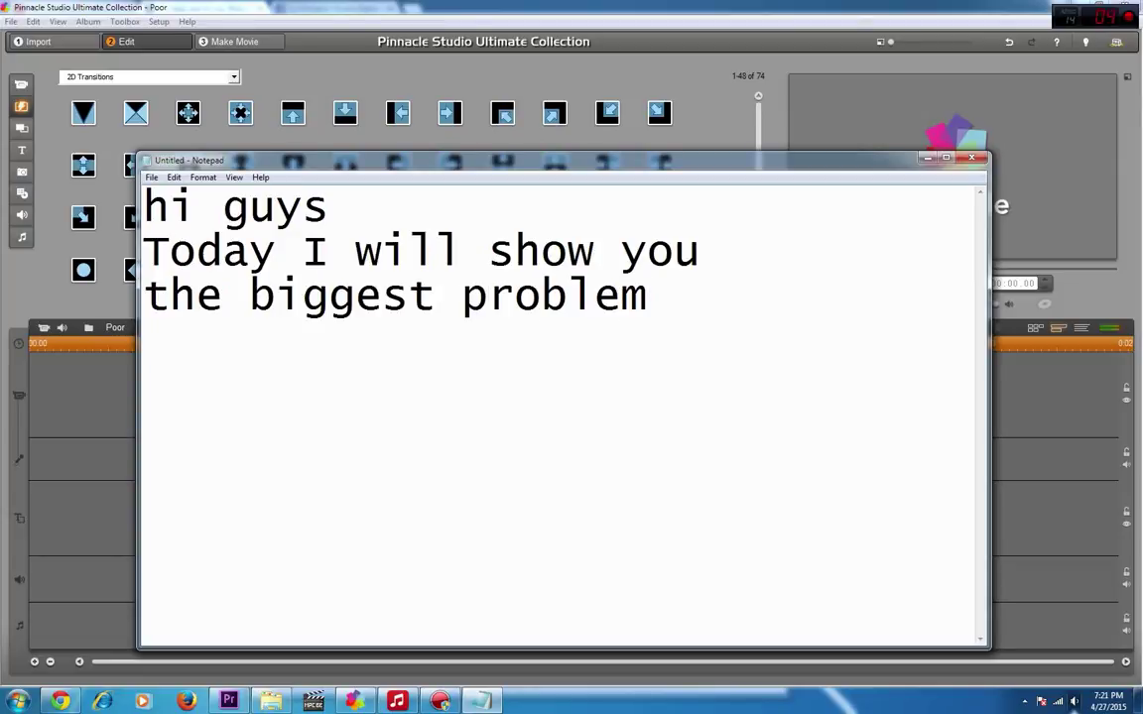
pyautogui.write(' in')
pyautogui.press('Return')
pyautogui.write('pinna')
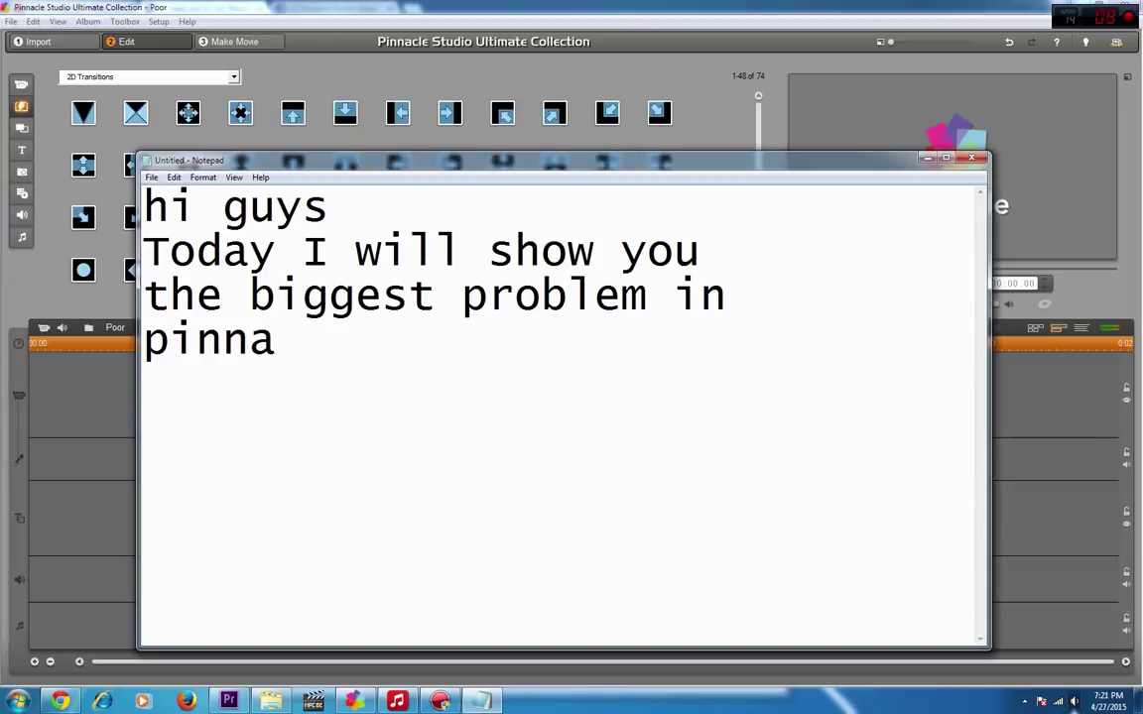
pyautogui.write('cle studio')
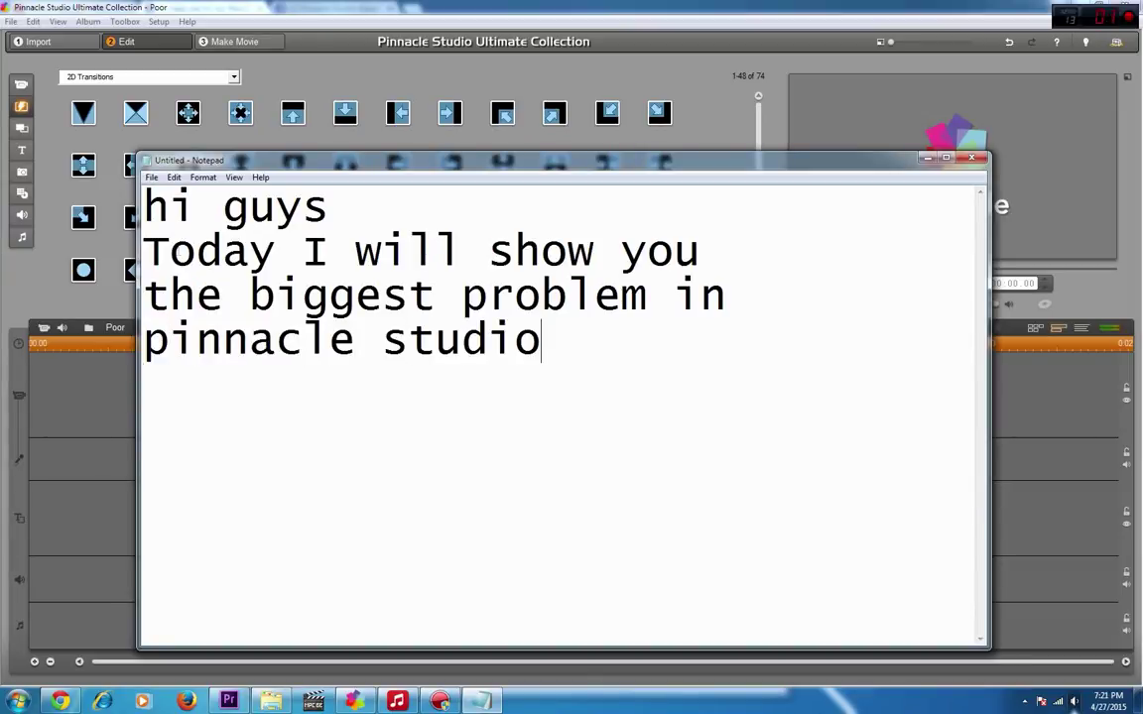
pyautogui.press('Return')
pyautogui.write('EXPO')
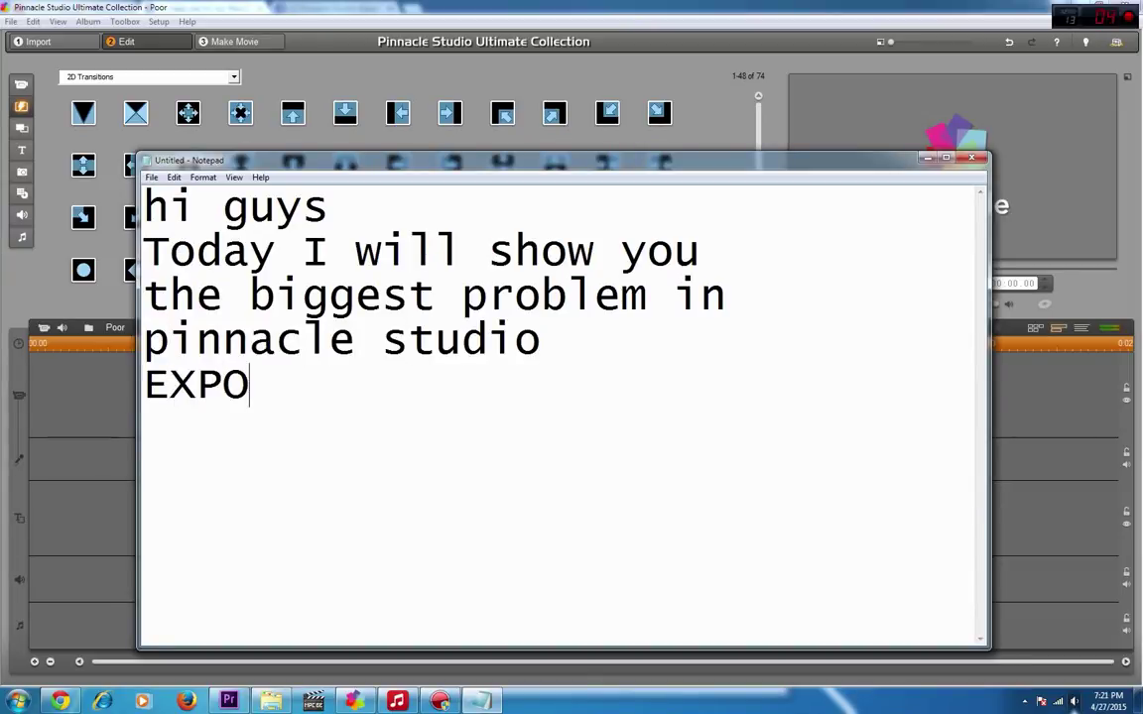
pyautogui.write('RTING TO')
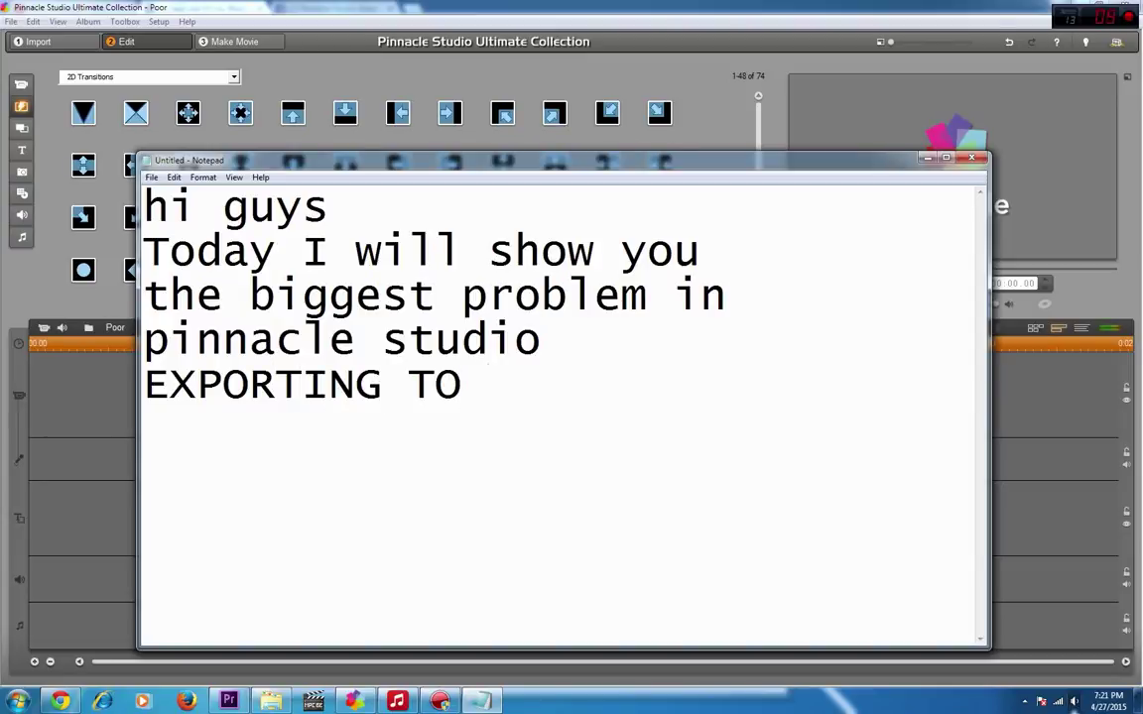
pyautogui.write(' DVD')
# Replace the whole note with two lines: "so exporting to dvd" and "can be make by many ways".
pyautogui.hotkey('ctrl', 'a')
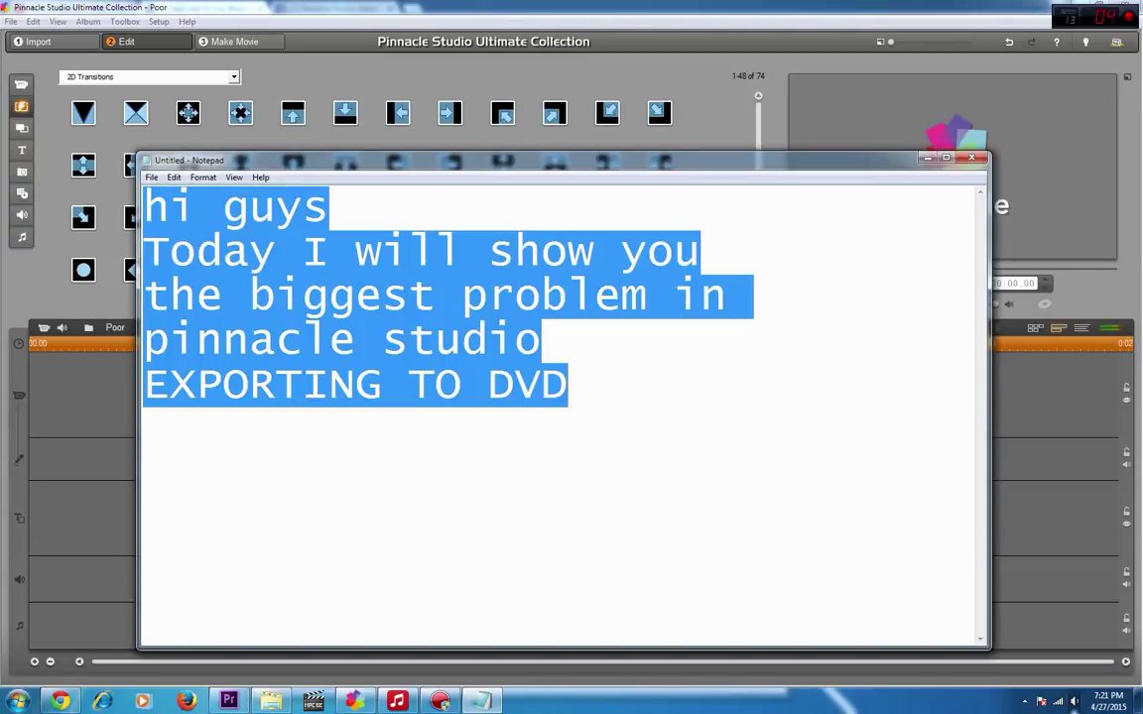
pyautogui.write('so')
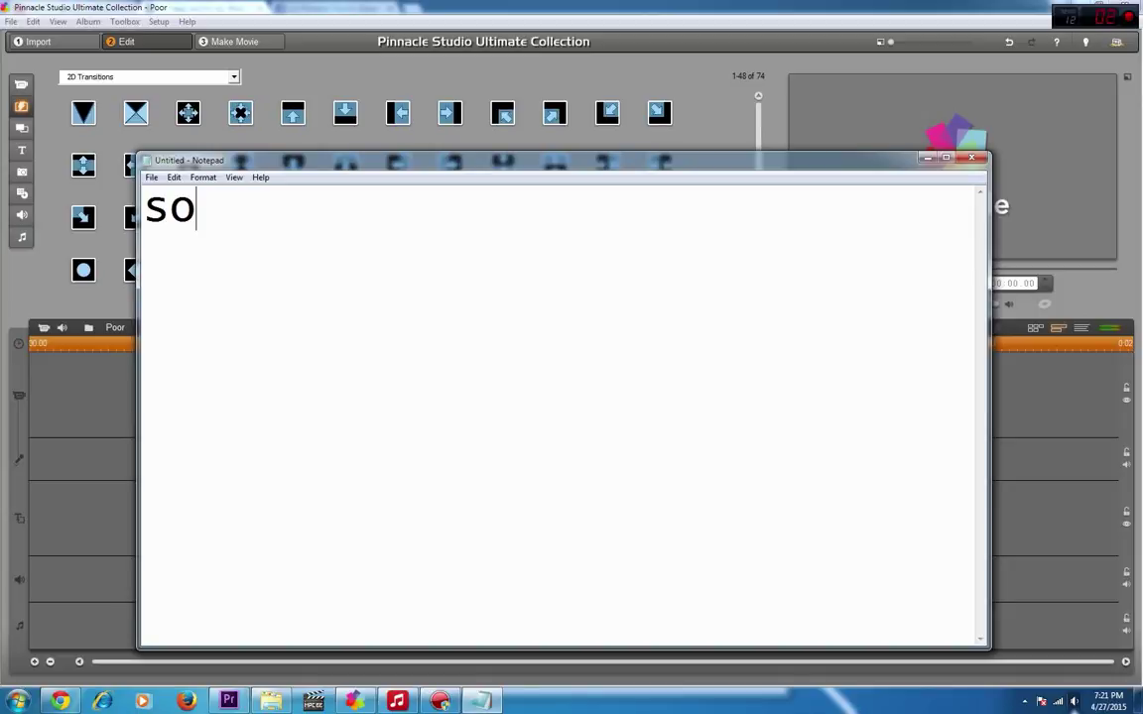
pyautogui.write(' exportin')
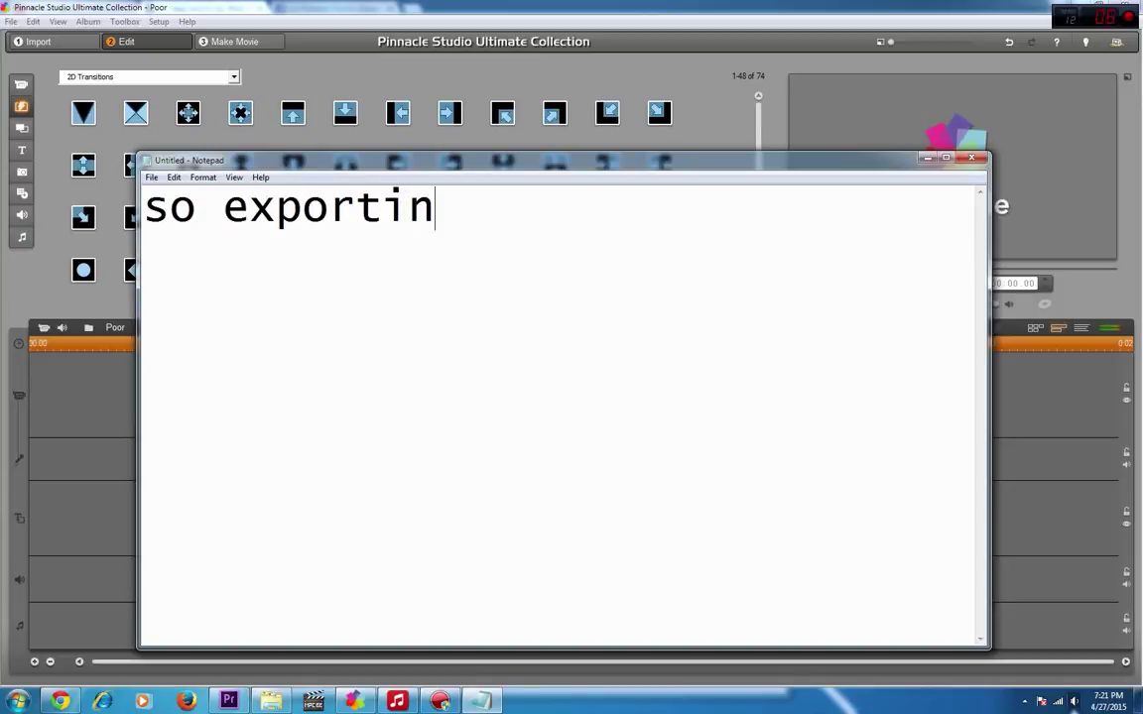
pyautogui.write('g to dvd')
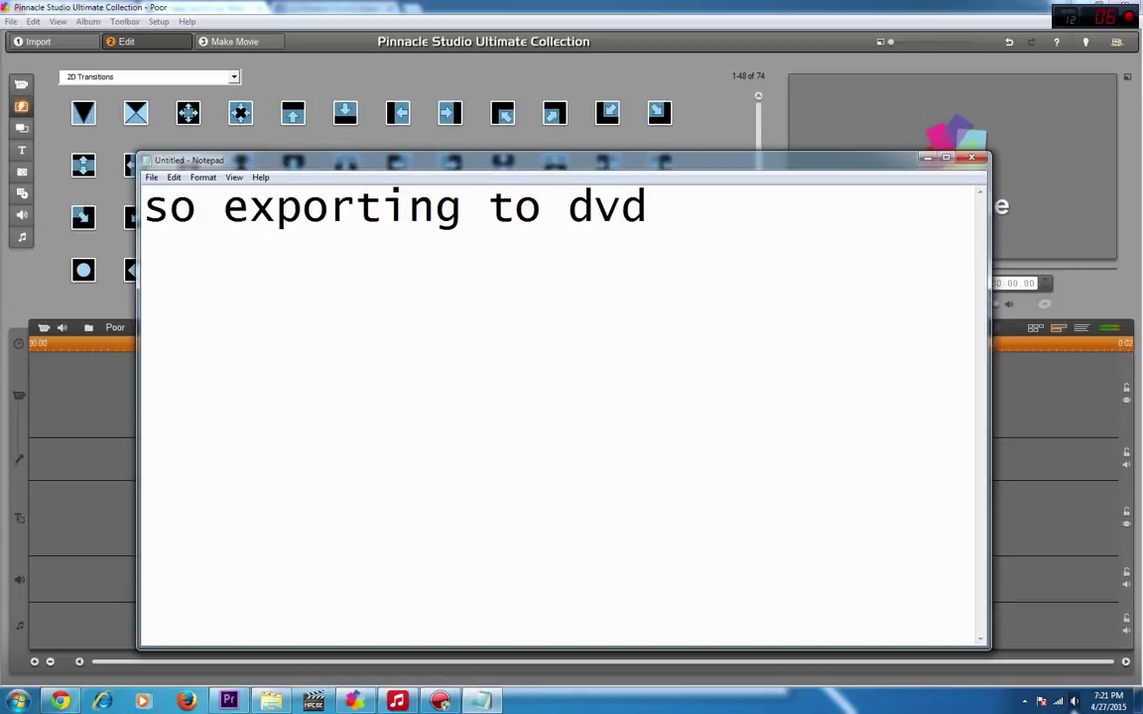
pyautogui.write('can be')
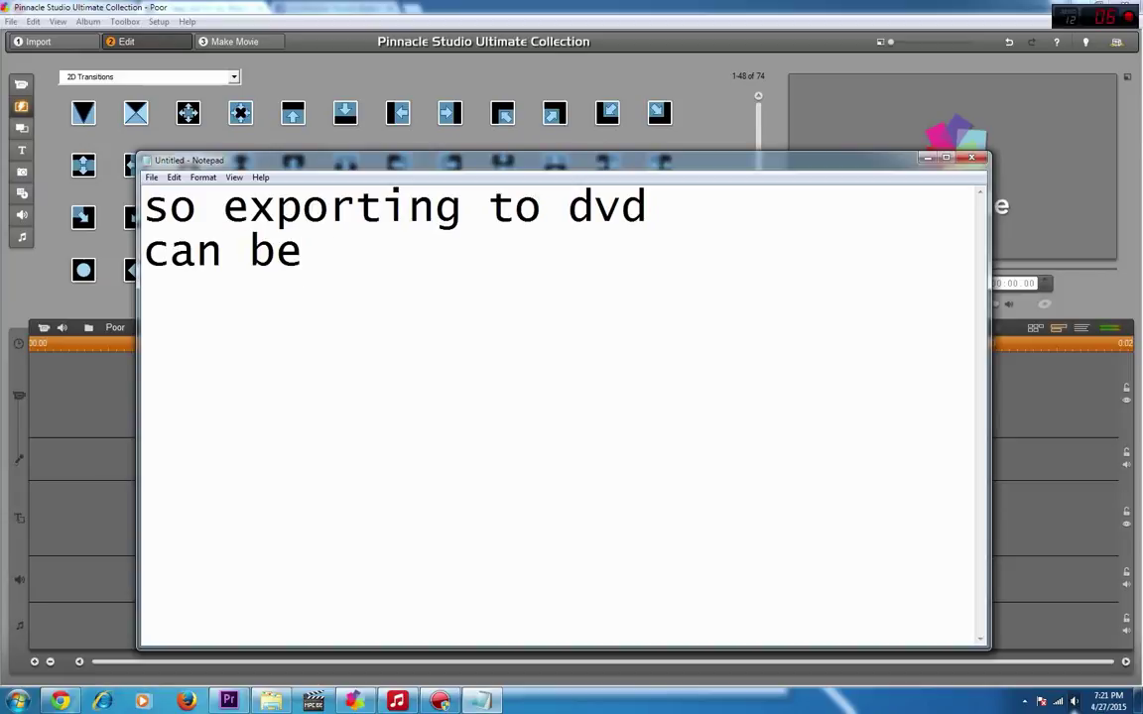
pyautogui.write(' make bu')
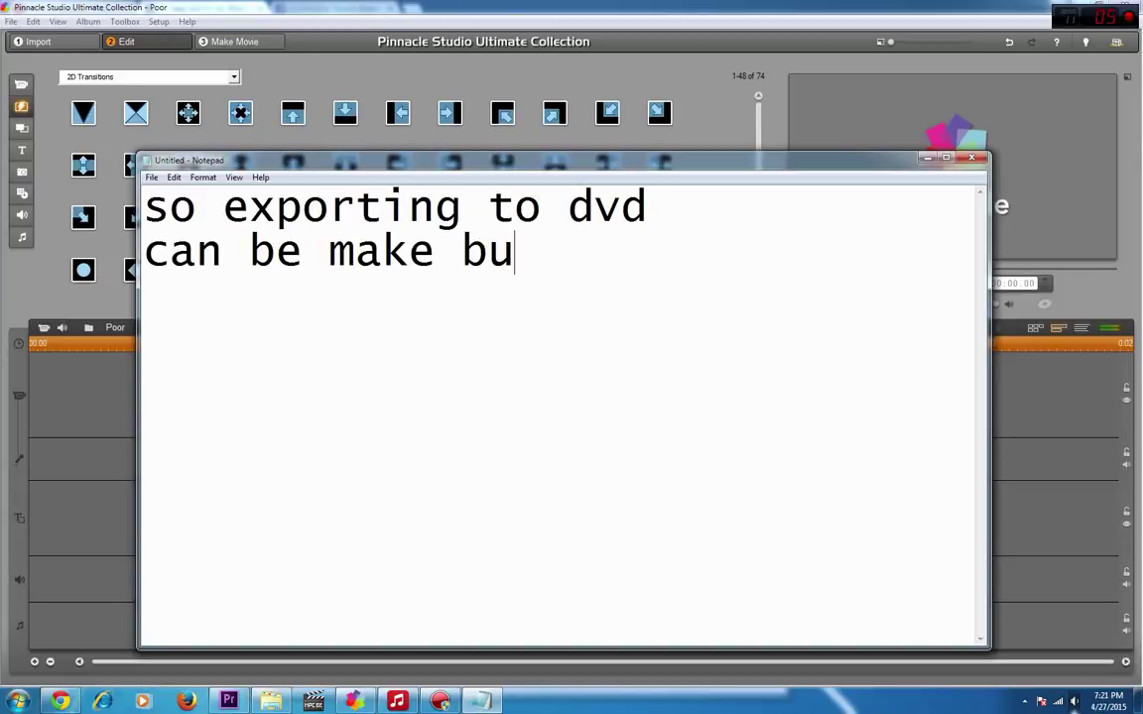
pyautogui.press('BackSpace')
pyautogui.write('y man')
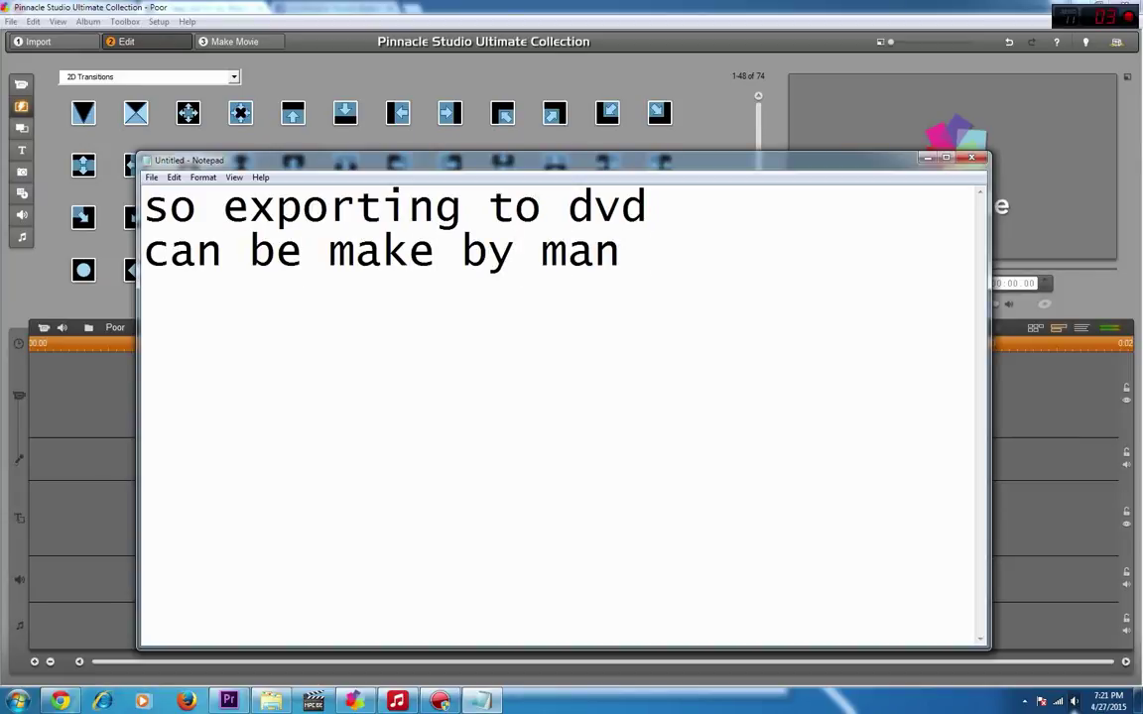
pyautogui.write('y ways')
# Replace the whole note with the line "directly from studio" and start a new line below it.
pyautogui.hotkey('ctrl', 'a')
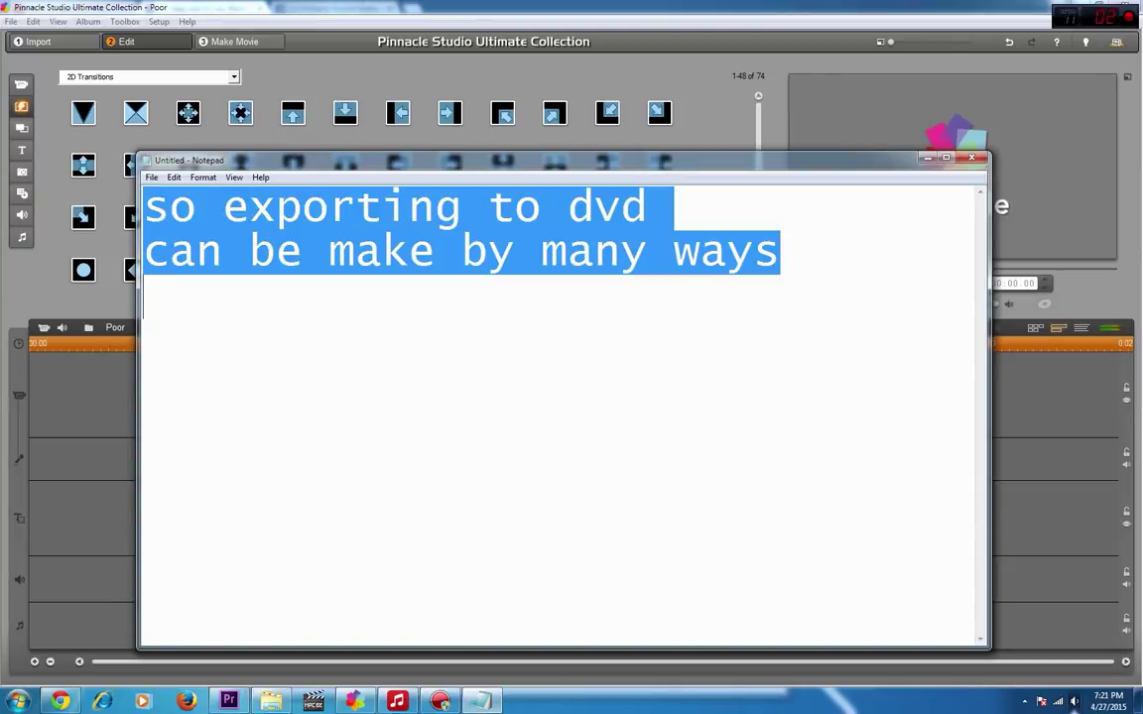
pyautogui.write('dir')
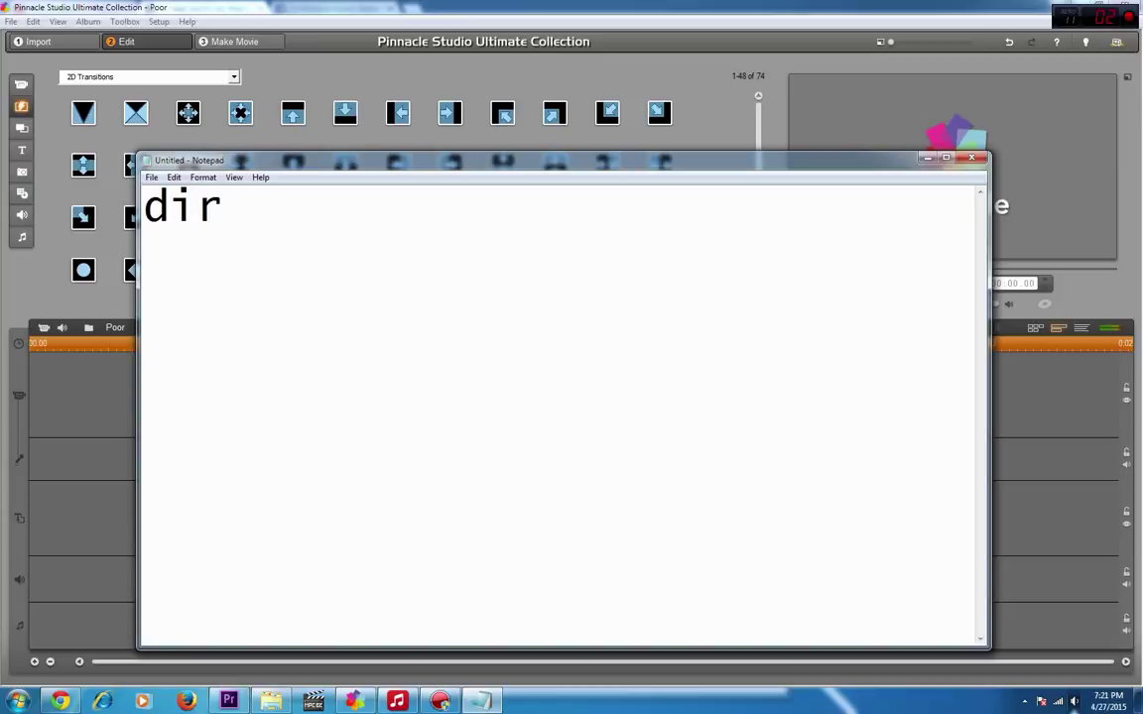
pyautogui.write('ectly fo')
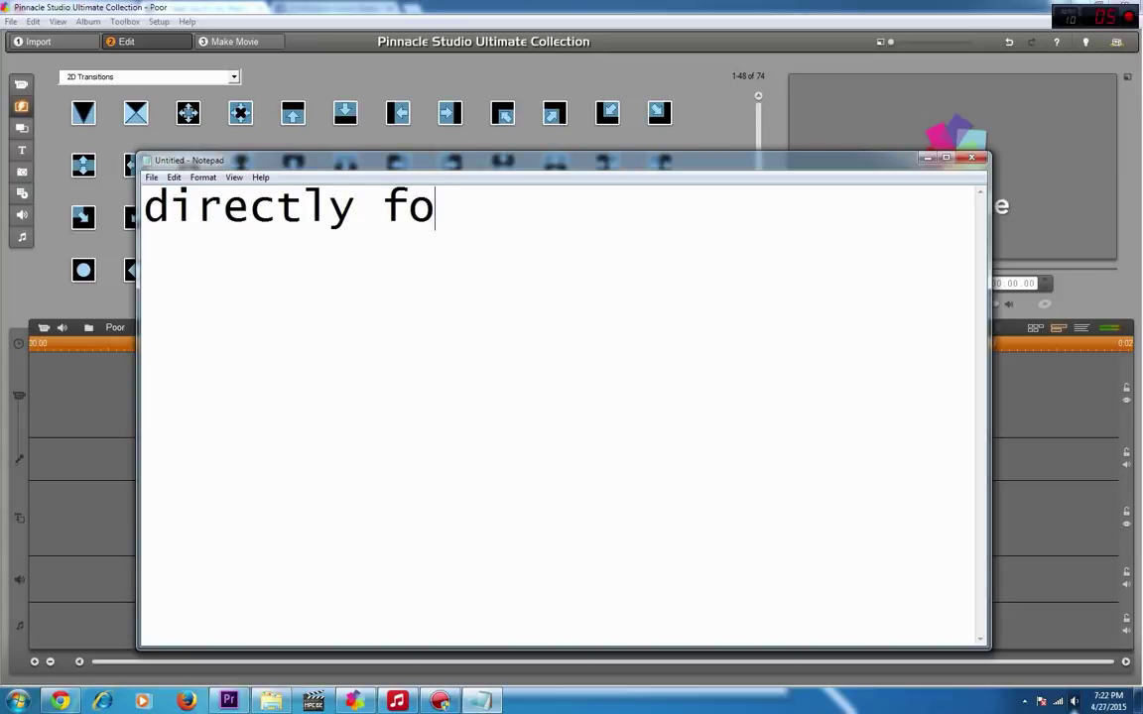
pyautogui.press('BackSpace')
pyautogui.write('rom ')
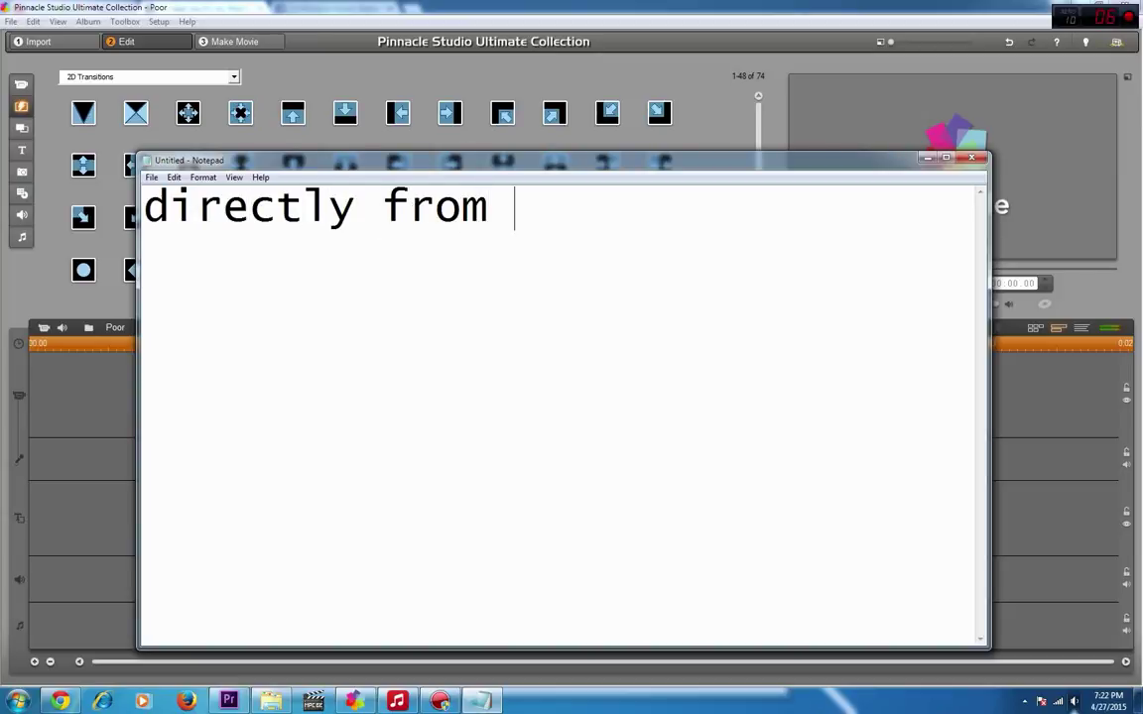
pyautogui.write('studio')
pyautogui.press('Return')
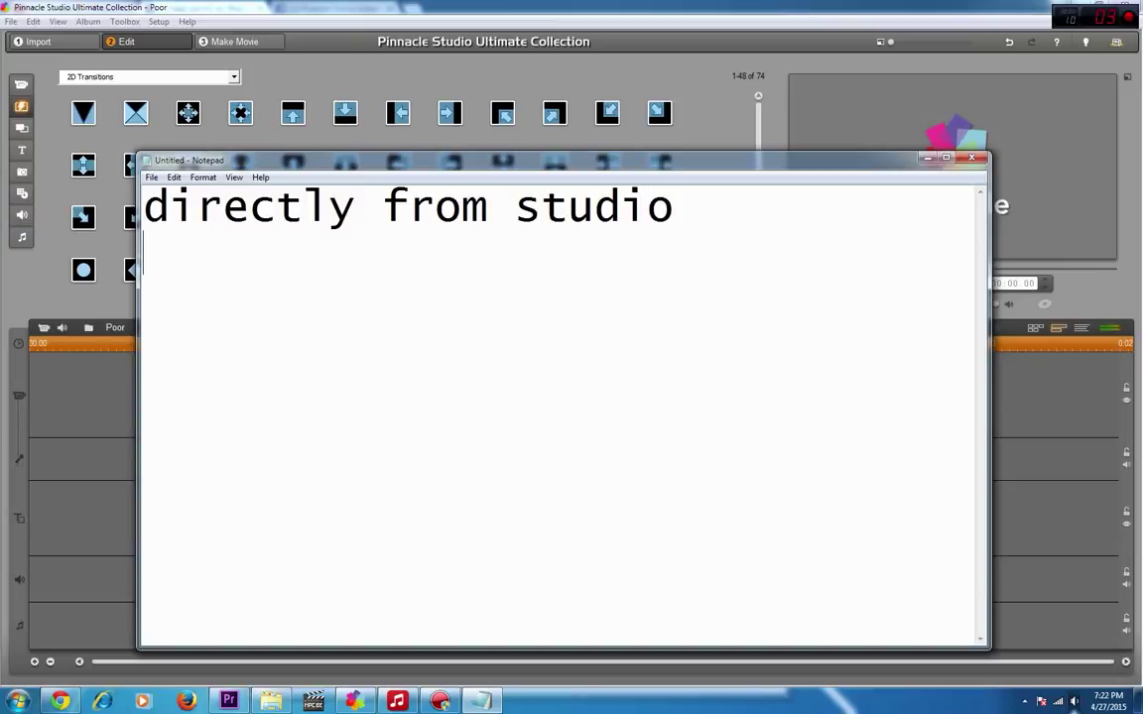
# Add the lines "exporting as a file", "and then buring with a" and "third party softwares" to the note.
pyautogui.write('export')
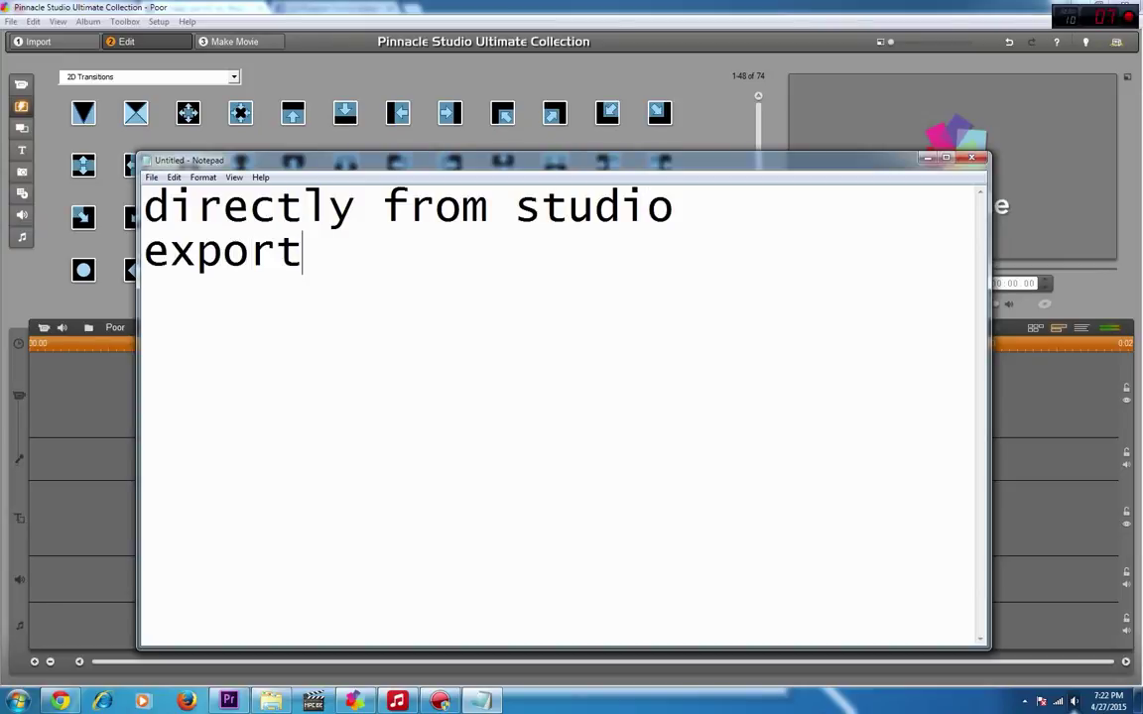
pyautogui.write('ing as ')
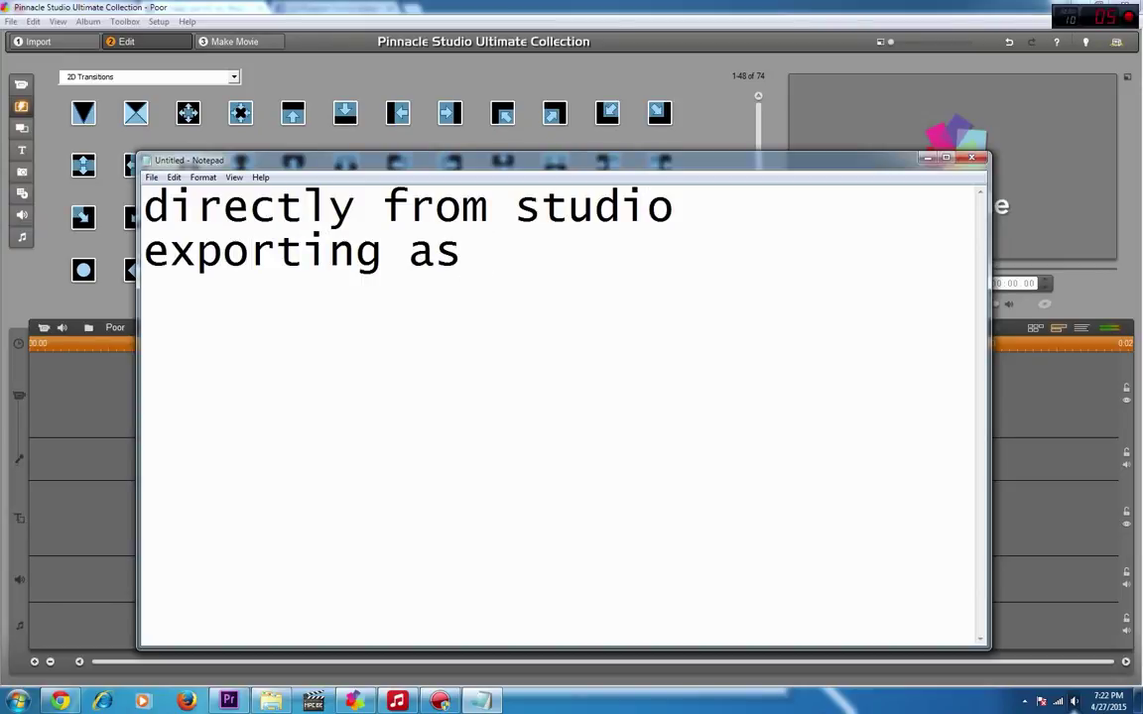
pyautogui.write('a file ')
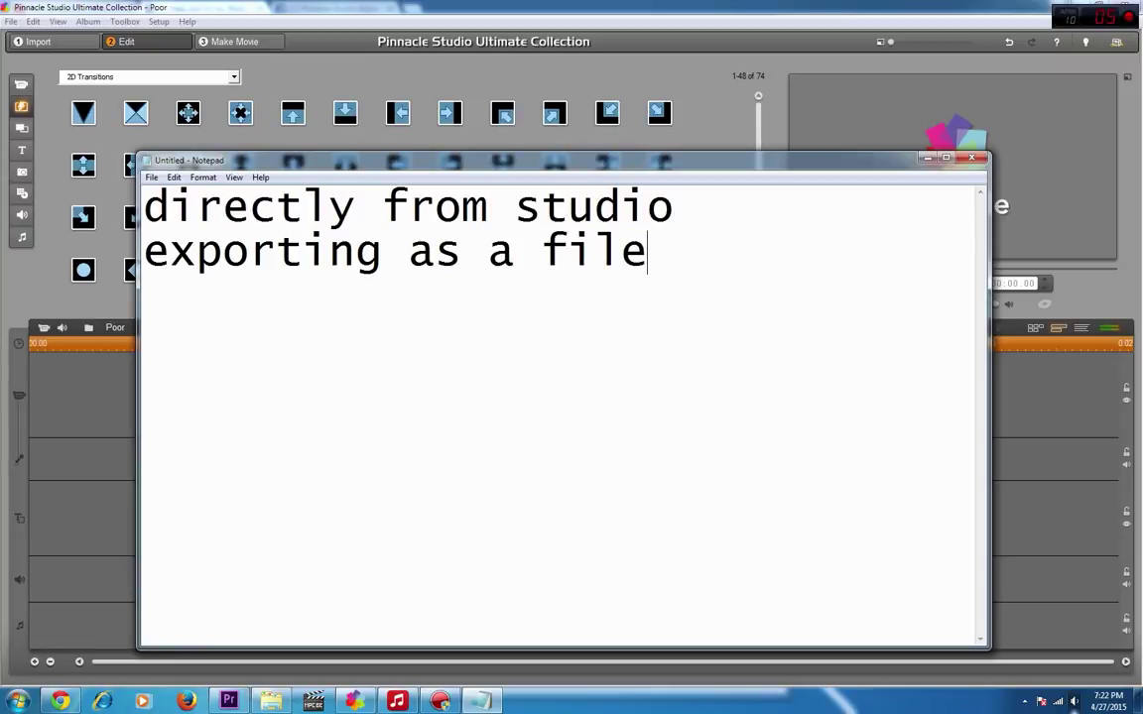
pyautogui.write('and th')
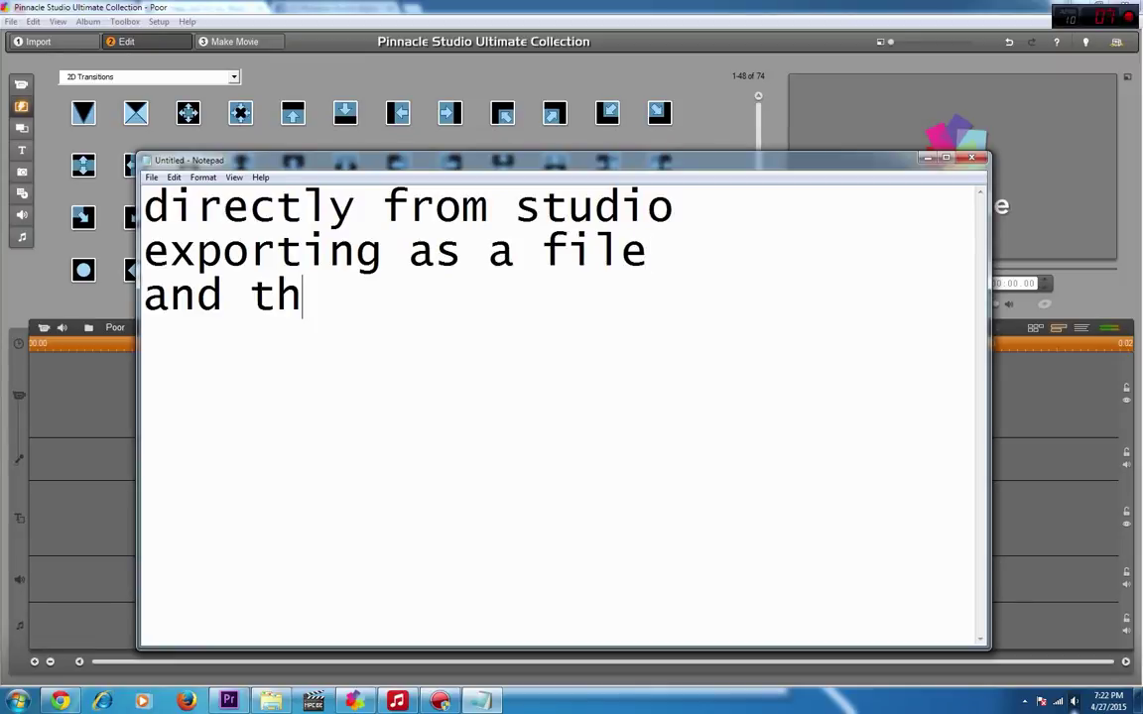
pyautogui.write('en burin')
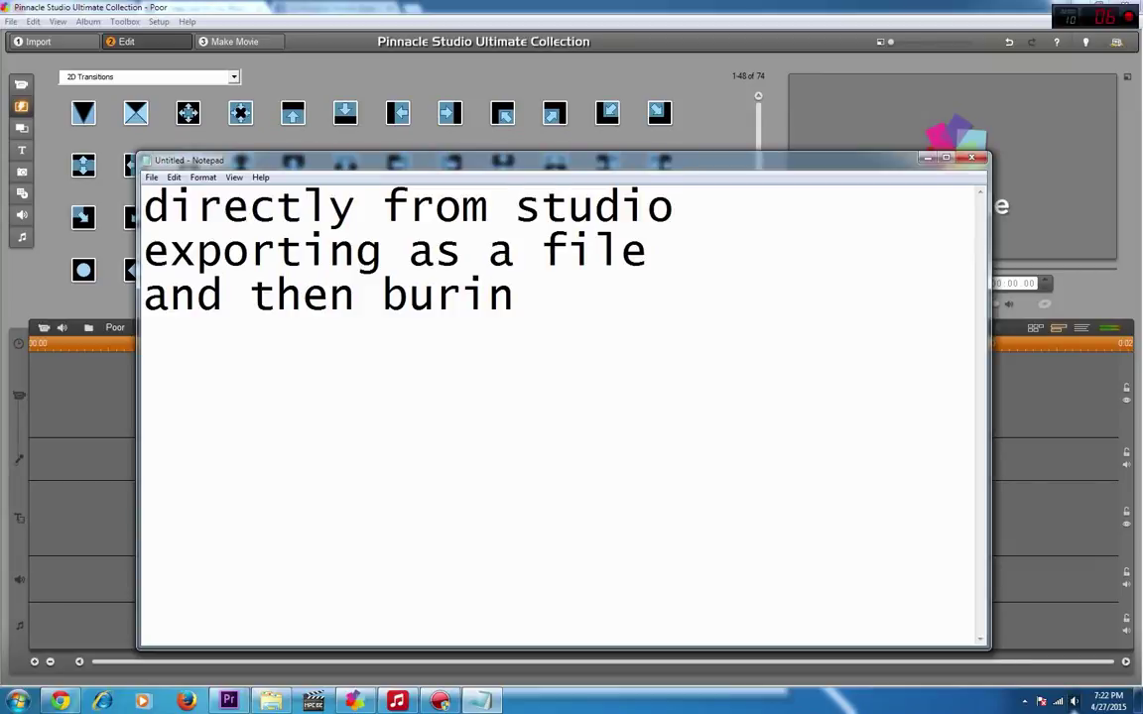
pyautogui.write('g with ')
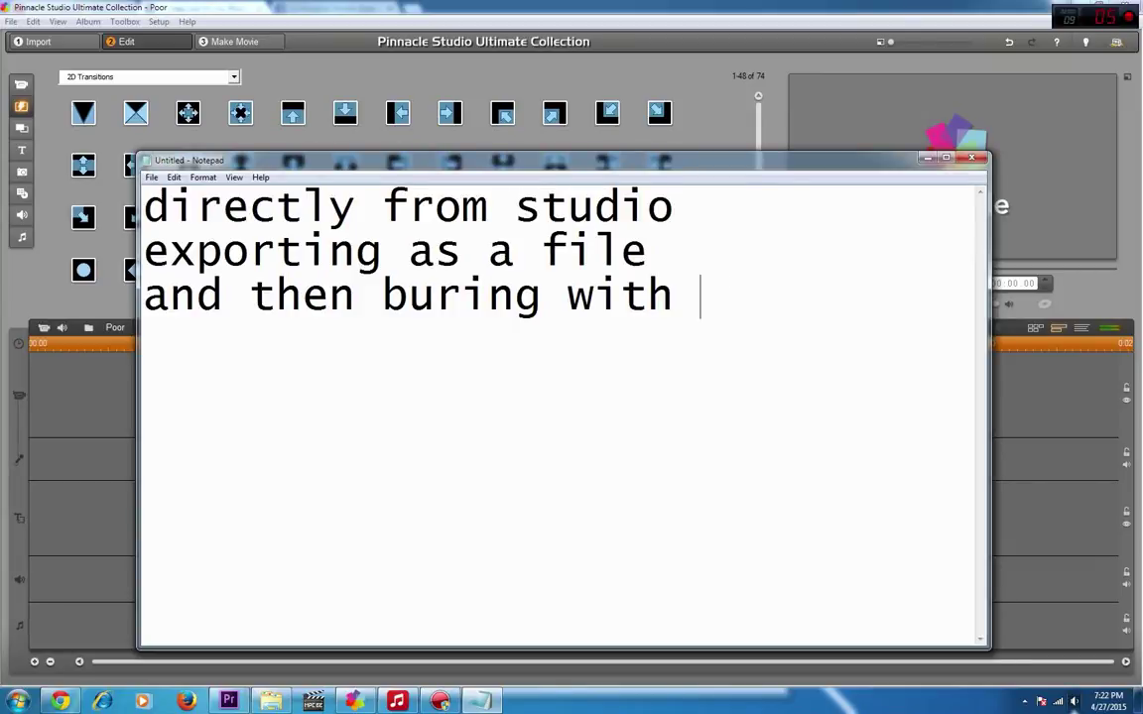
pyautogui.write('a')
pyautogui.press('Return')
pyautogui.write('third ')
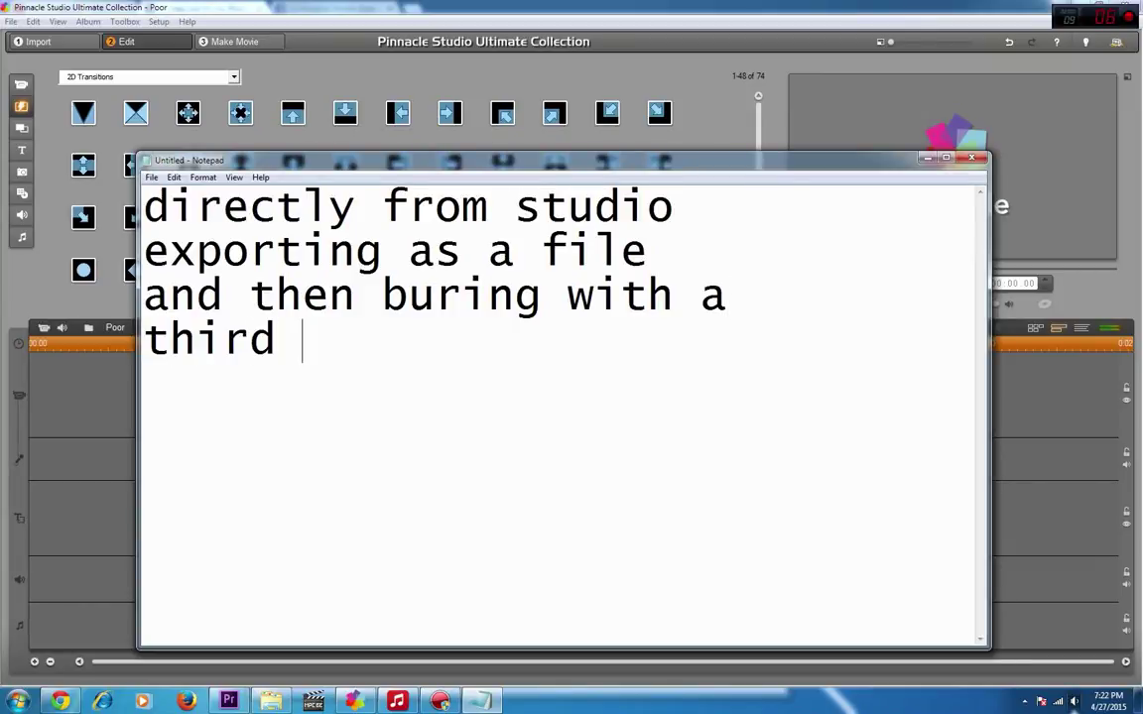
pyautogui.write('part')
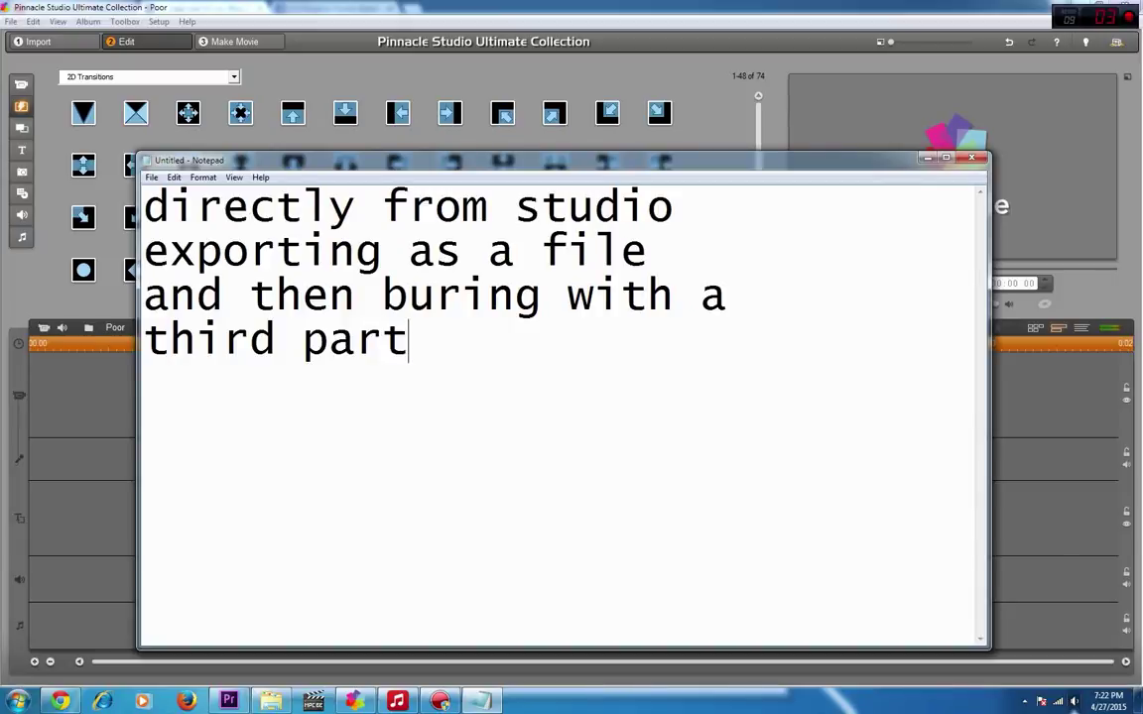
pyautogui.write('y softwares')
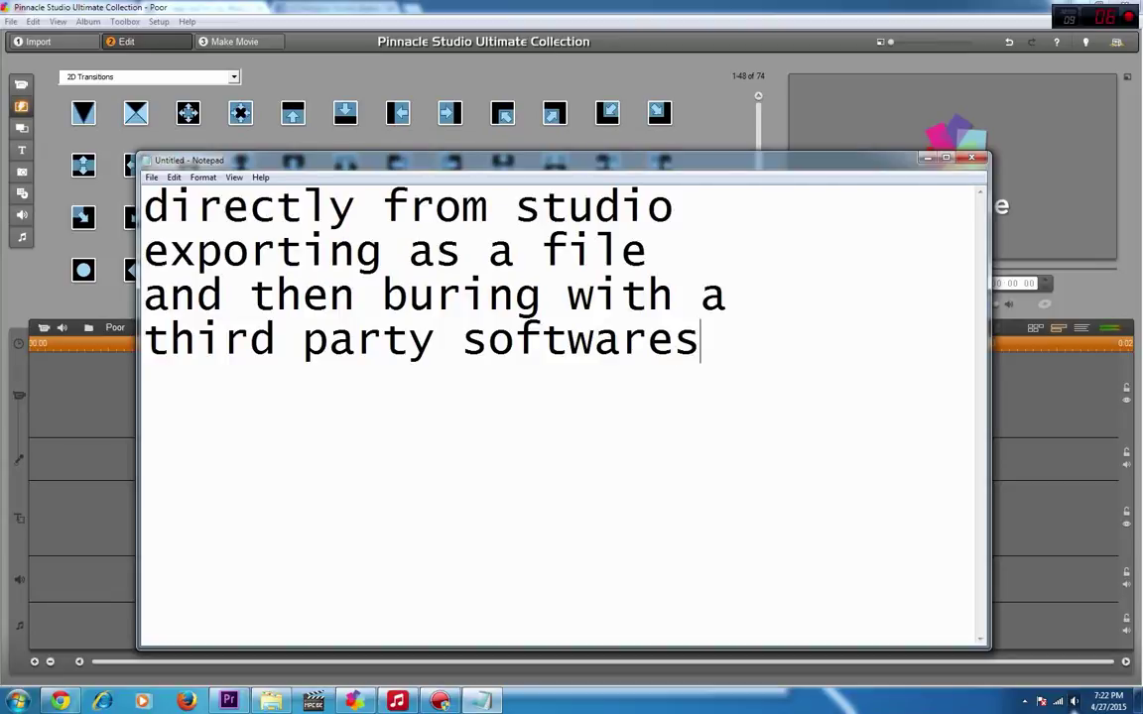
# Replace the whole note with the text "Exporting directly by using studio dvd on make movie".
pyautogui.hotkey('ctrl', 'a')
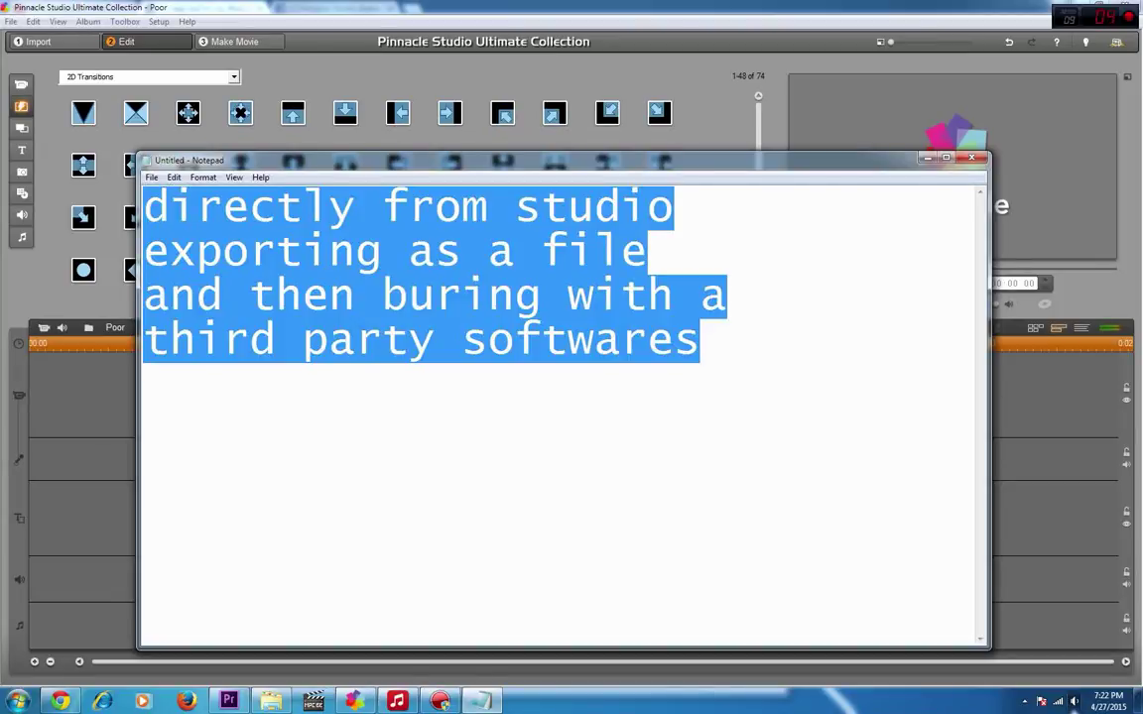
pyautogui.press('BackSpace')
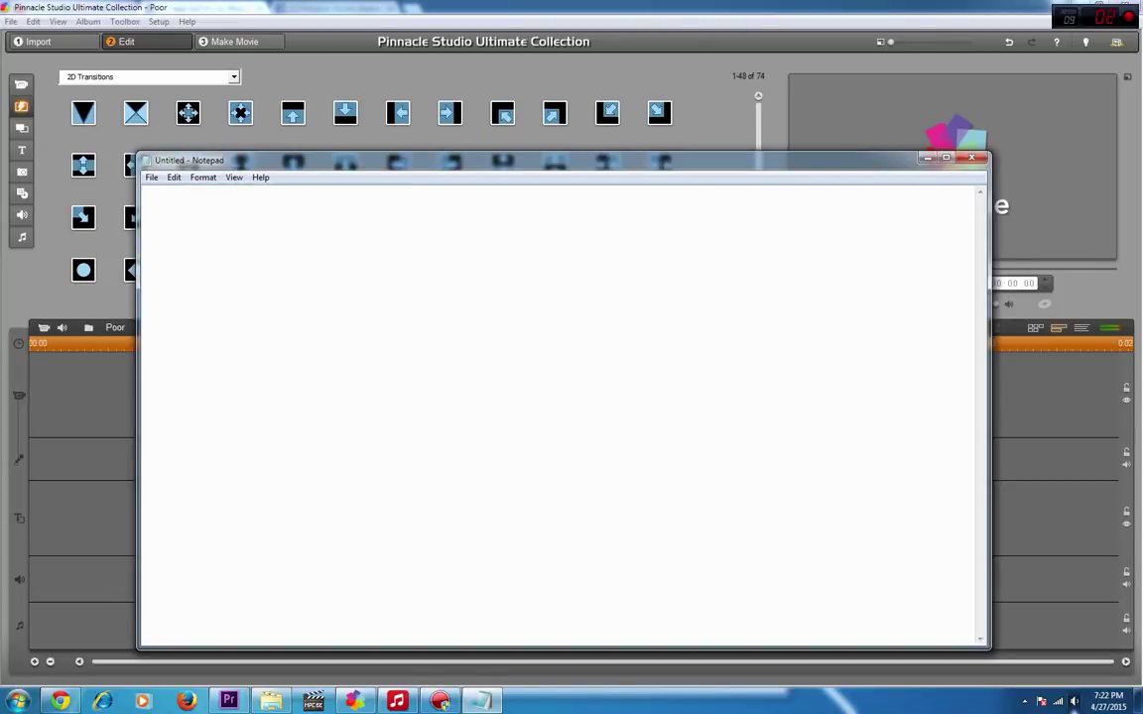
pyautogui.write('Exporti')
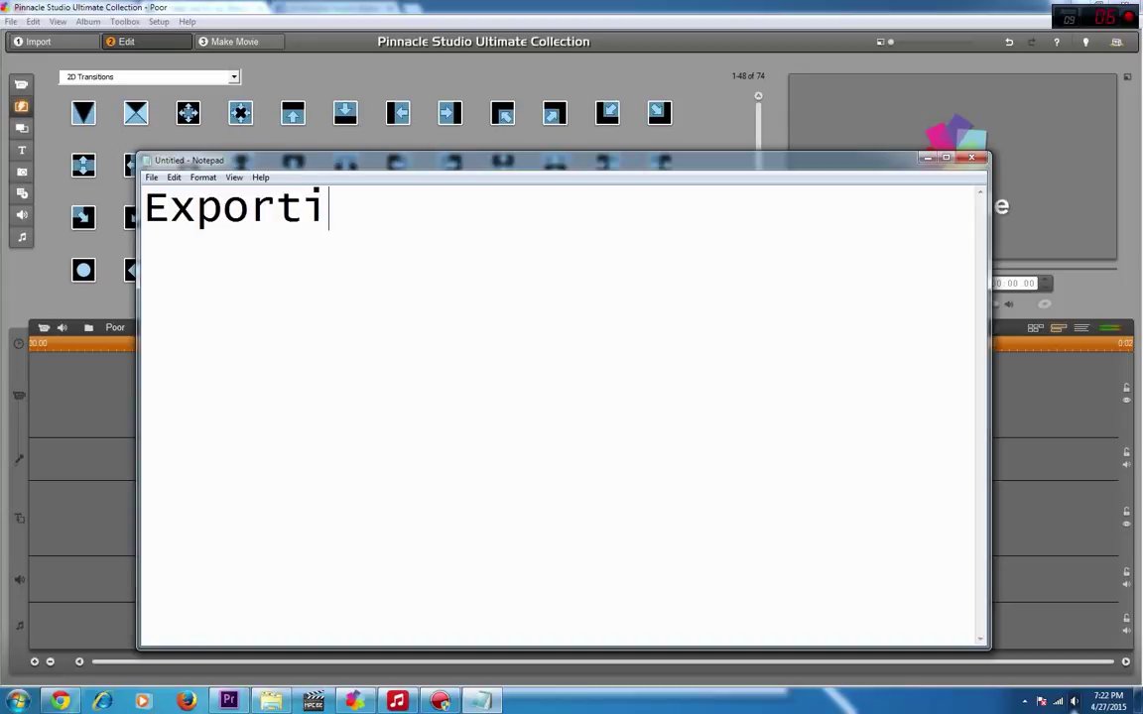
pyautogui.write('ng direct')
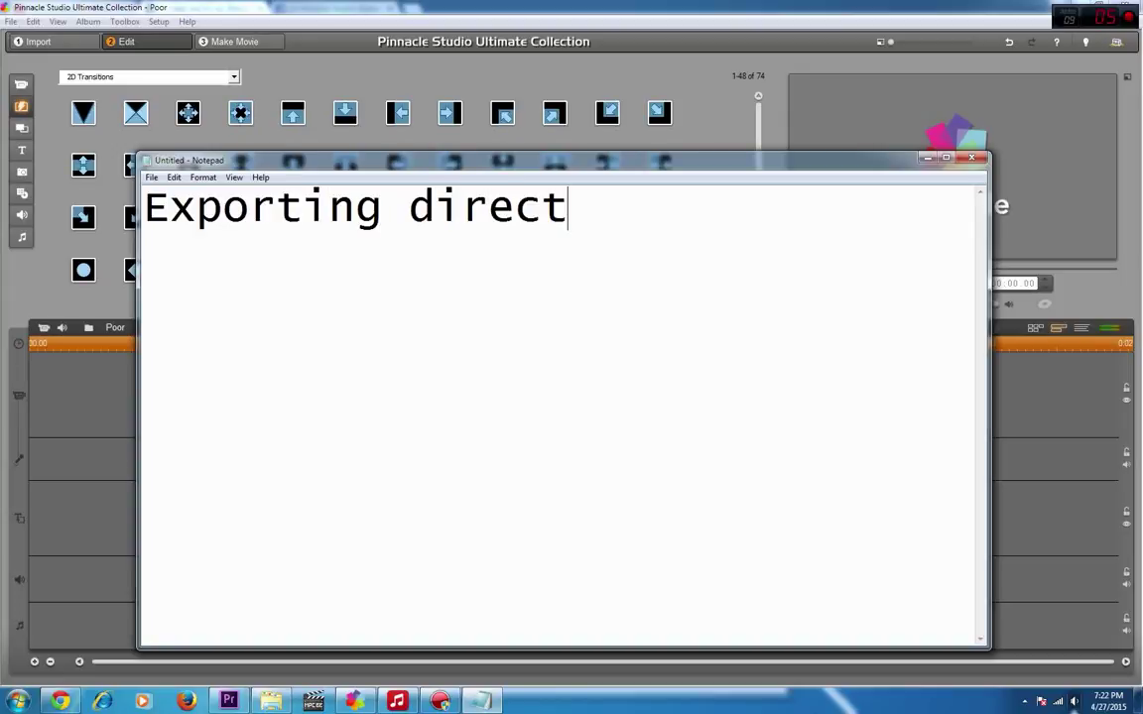
pyautogui.write('ly ')
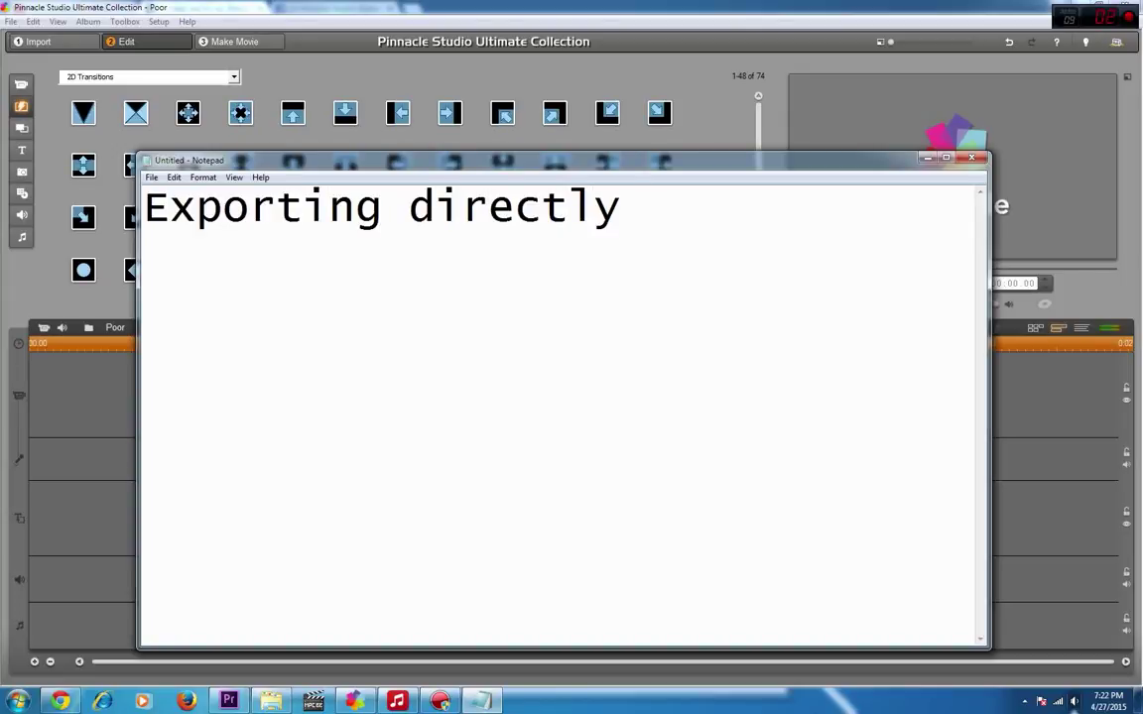
pyautogui.write('by us')
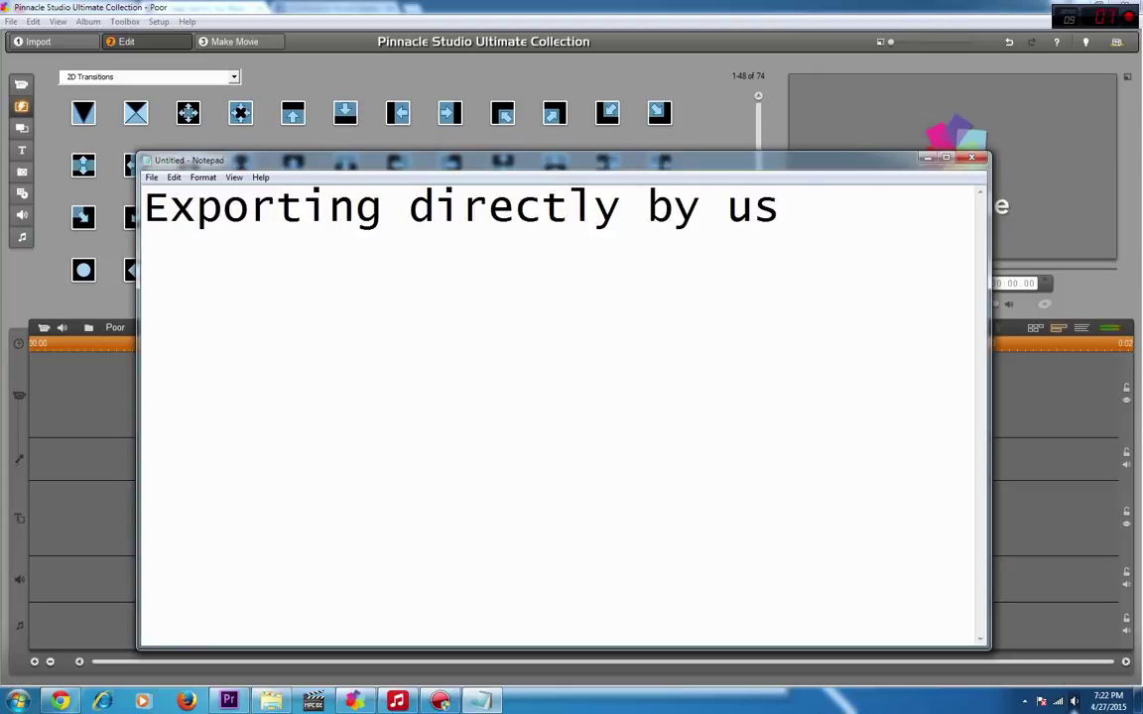
pyautogui.write('ing studi')
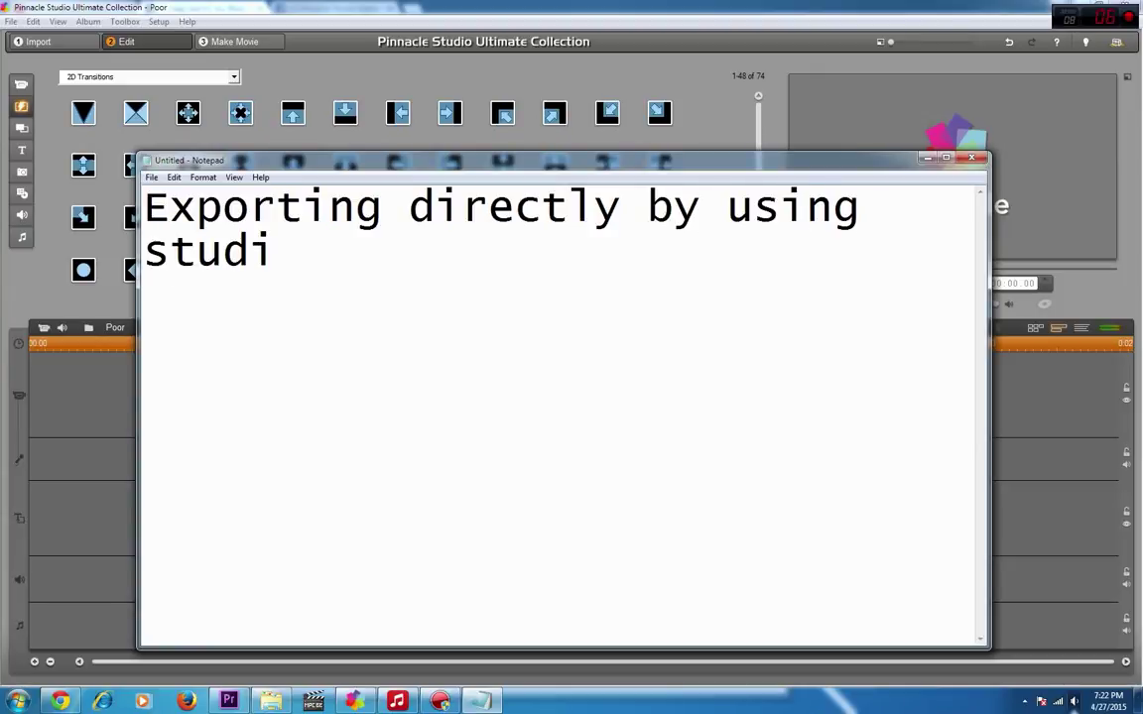
pyautogui.write('o d')
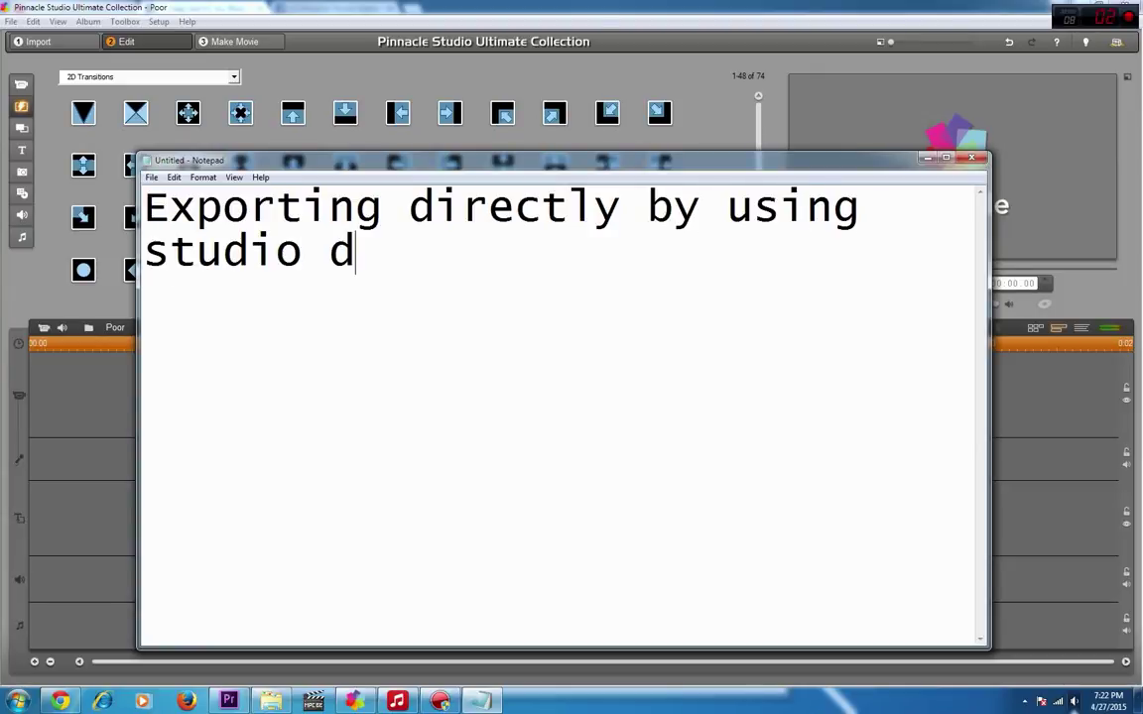
pyautogui.write('vd on ')
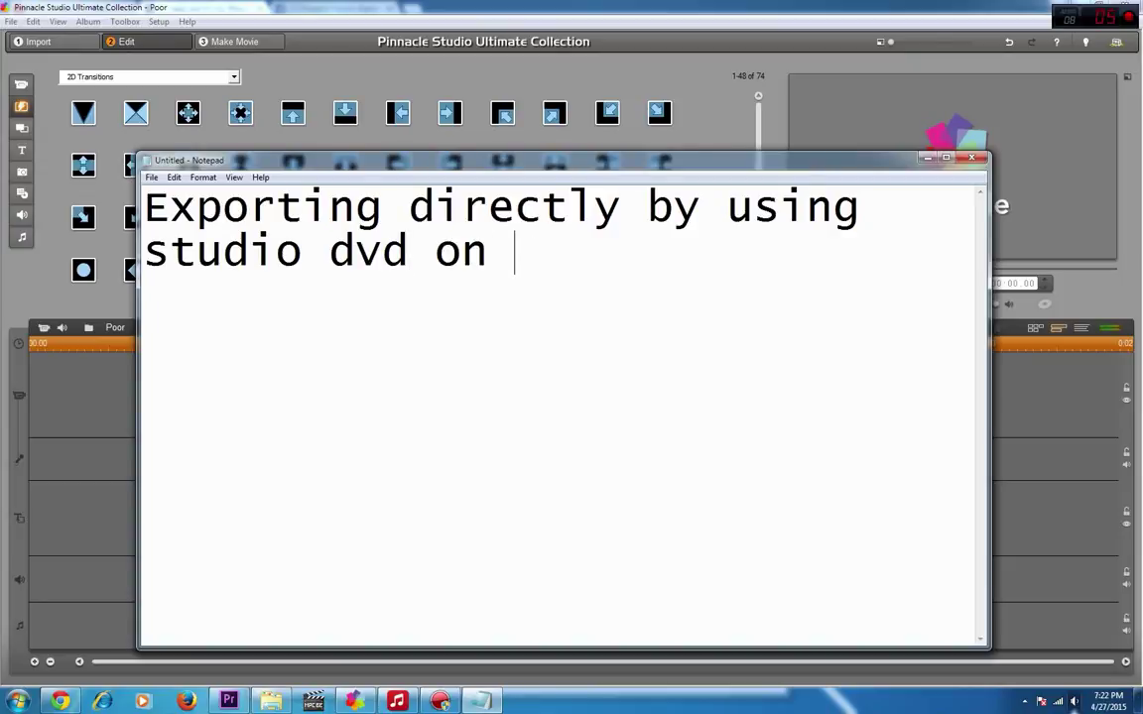
pyautogui.write('make movie')
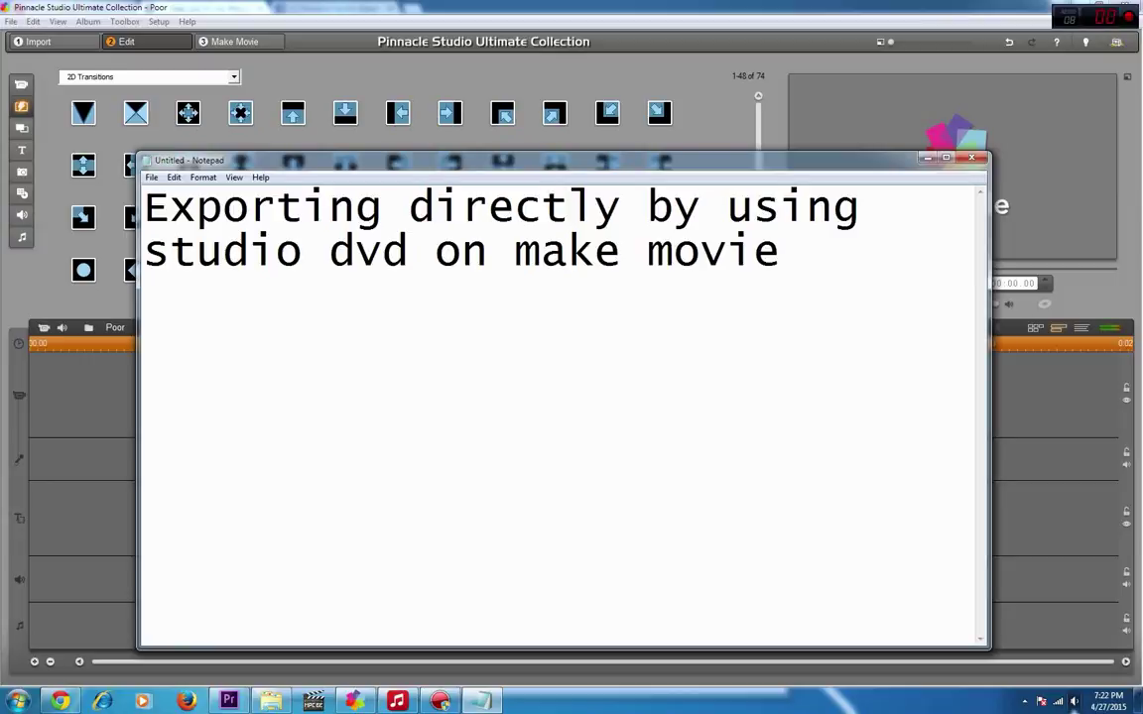
# Add the line "seems to have problems" below the existing text of the note.
pyautogui.press('Return')
pyautogui.write('seems')
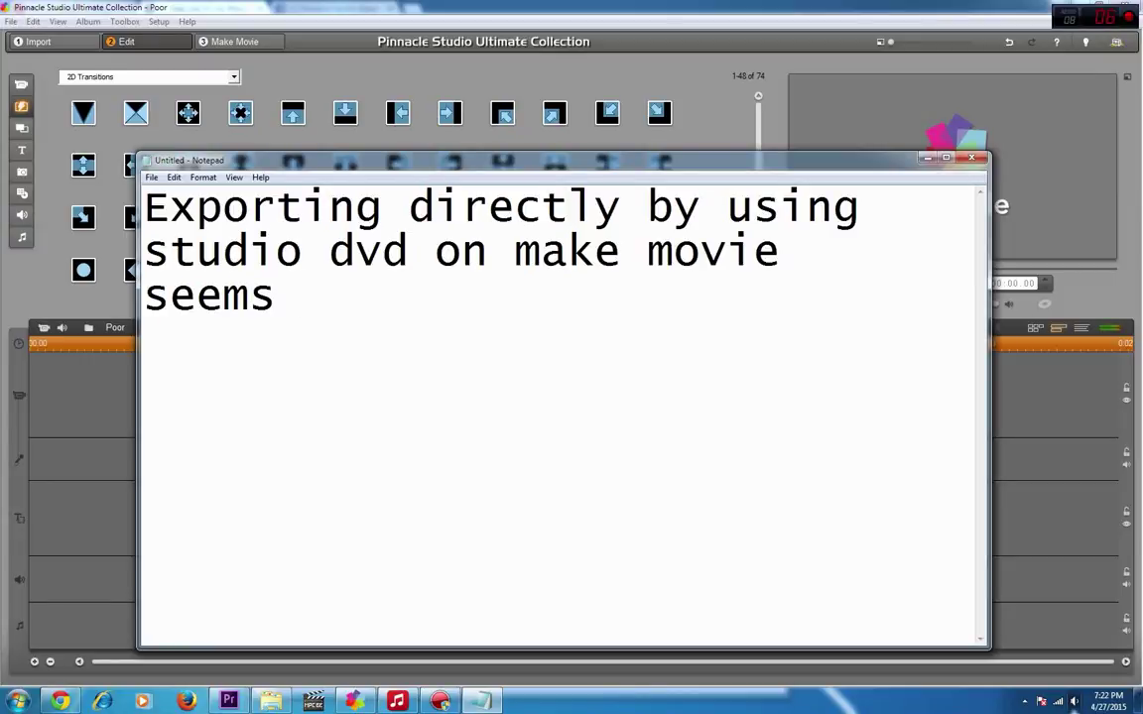
pyautogui.write(' to have pro')
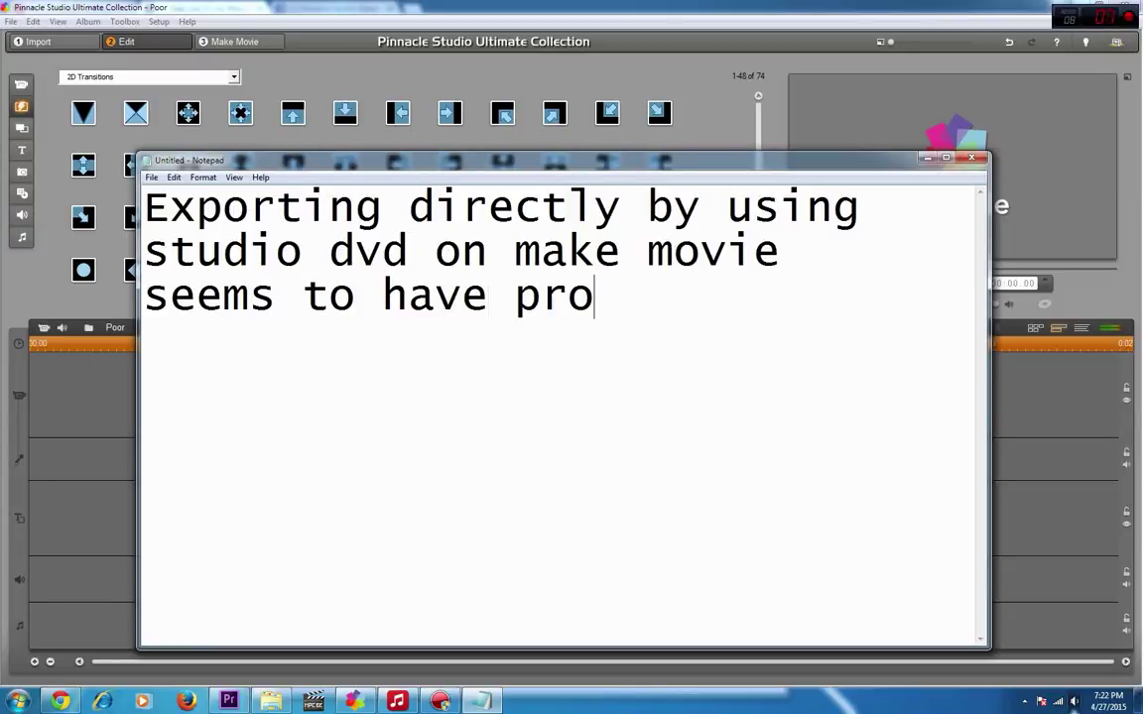
pyautogui.write('blems')
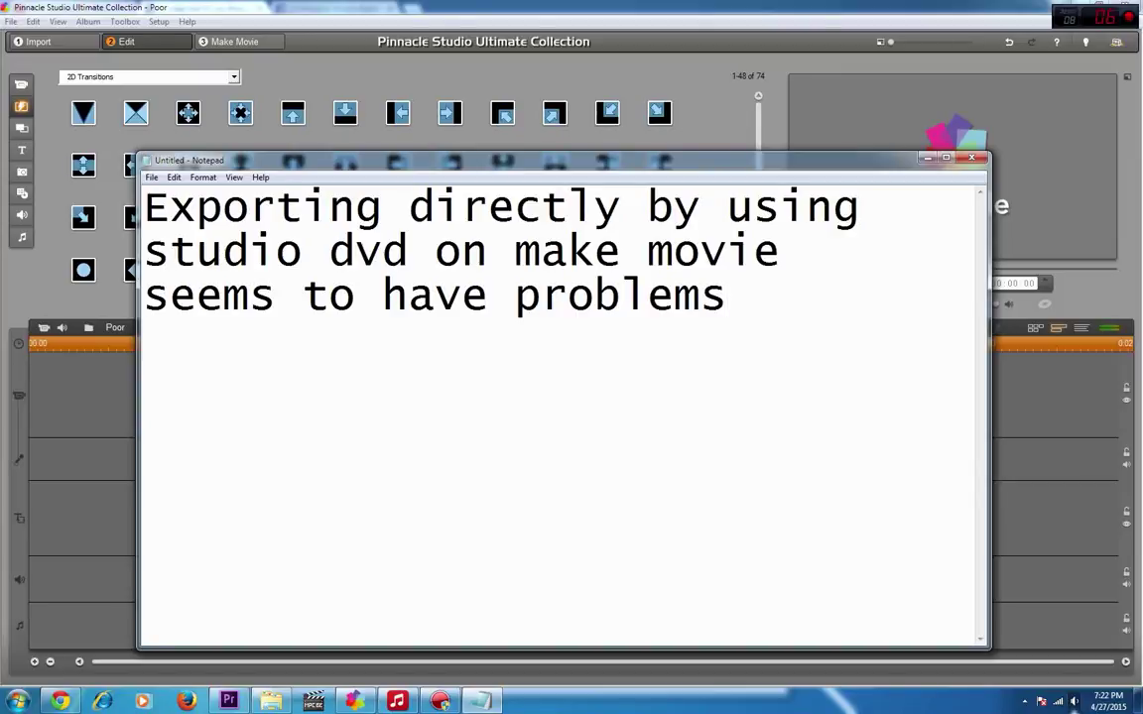
# Add the lines "so let me show you how" and "to do this :D" to the note, and select all of its text.
pyautogui.press('Return')
pyautogui.write('so let m')
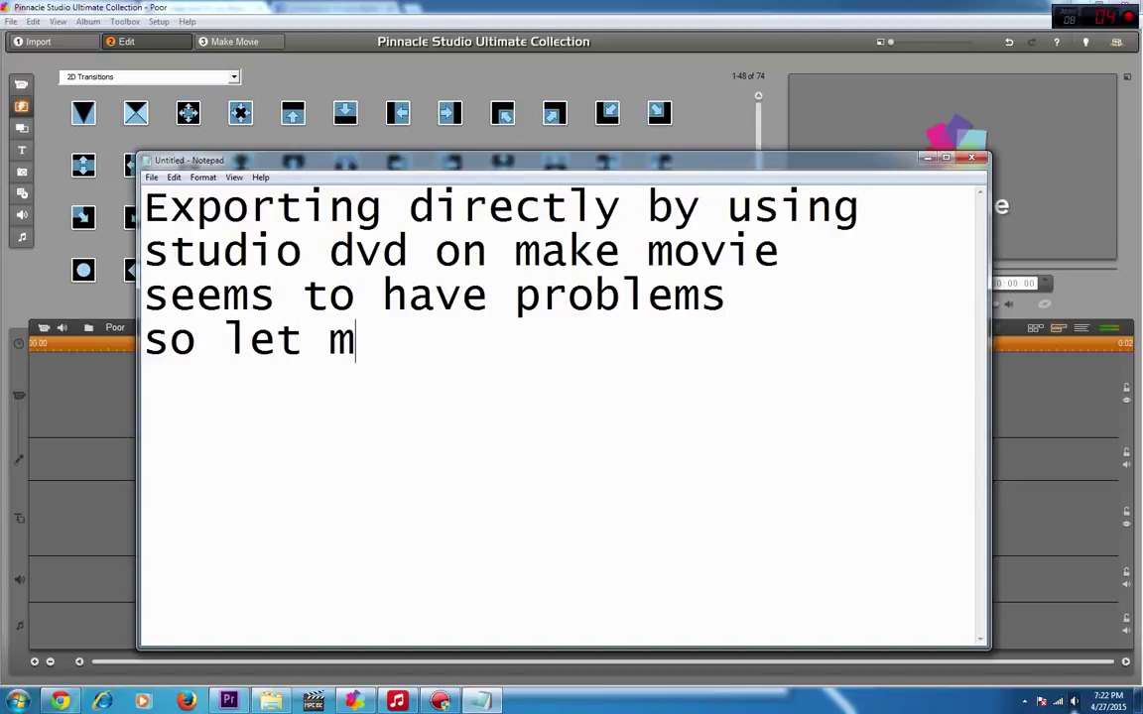
pyautogui.write('e show')
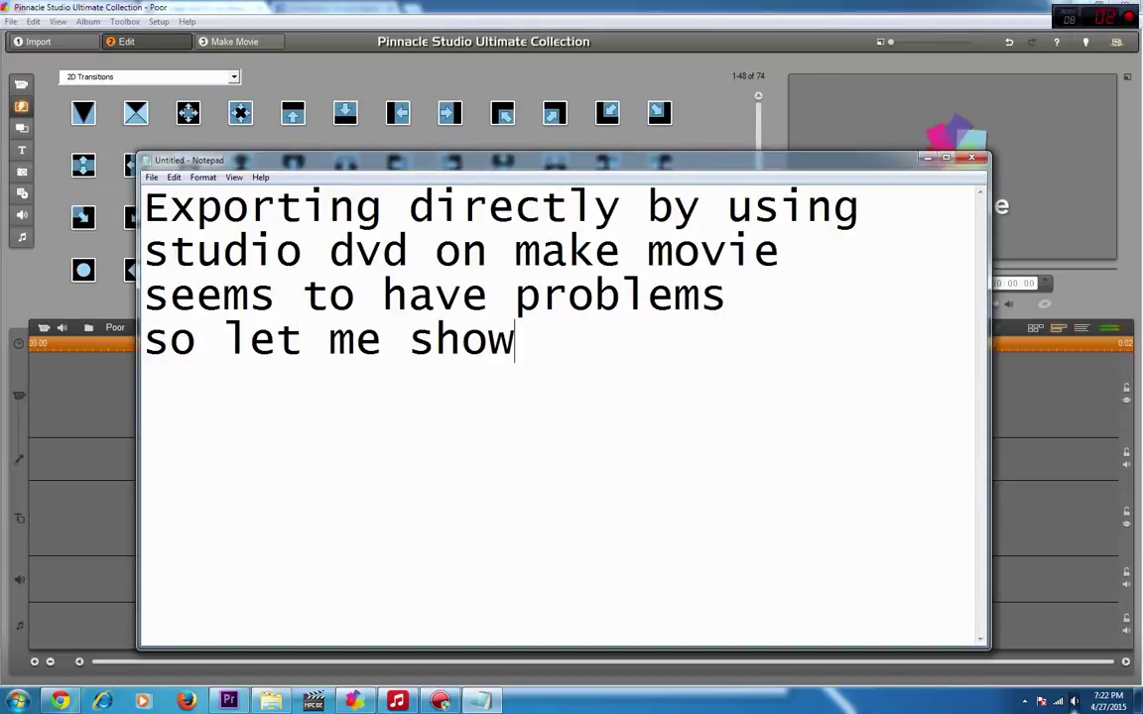
pyautogui.write(' you how')
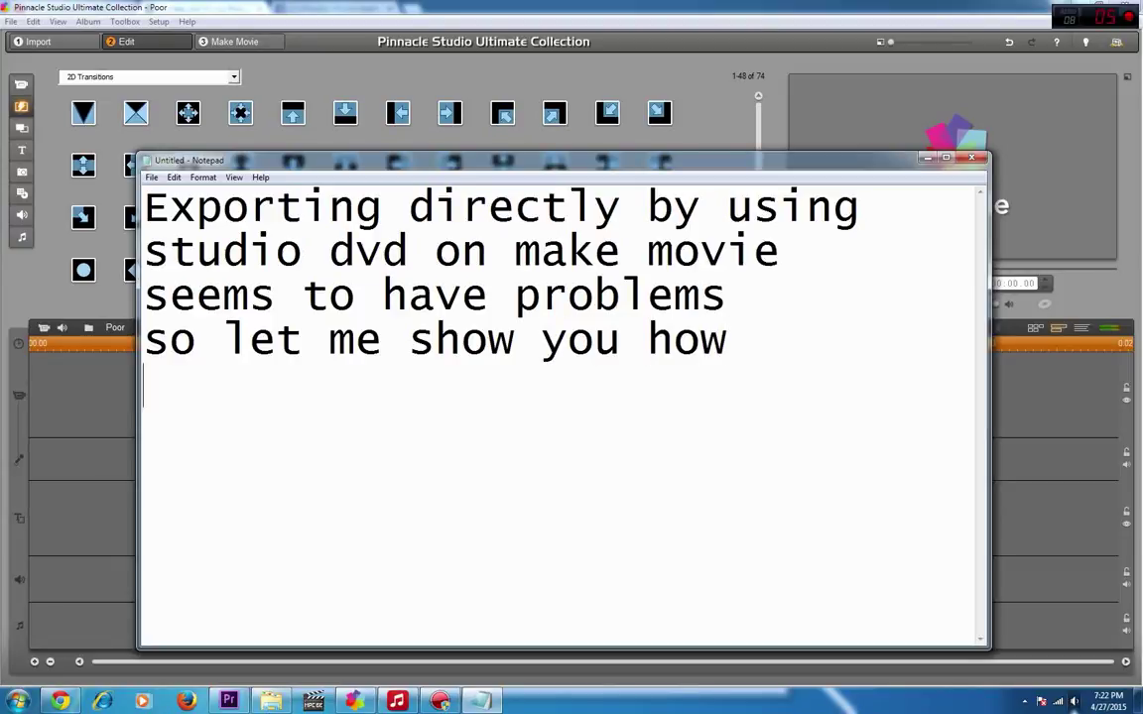
pyautogui.press('Return')
pyautogui.write('to do this ')
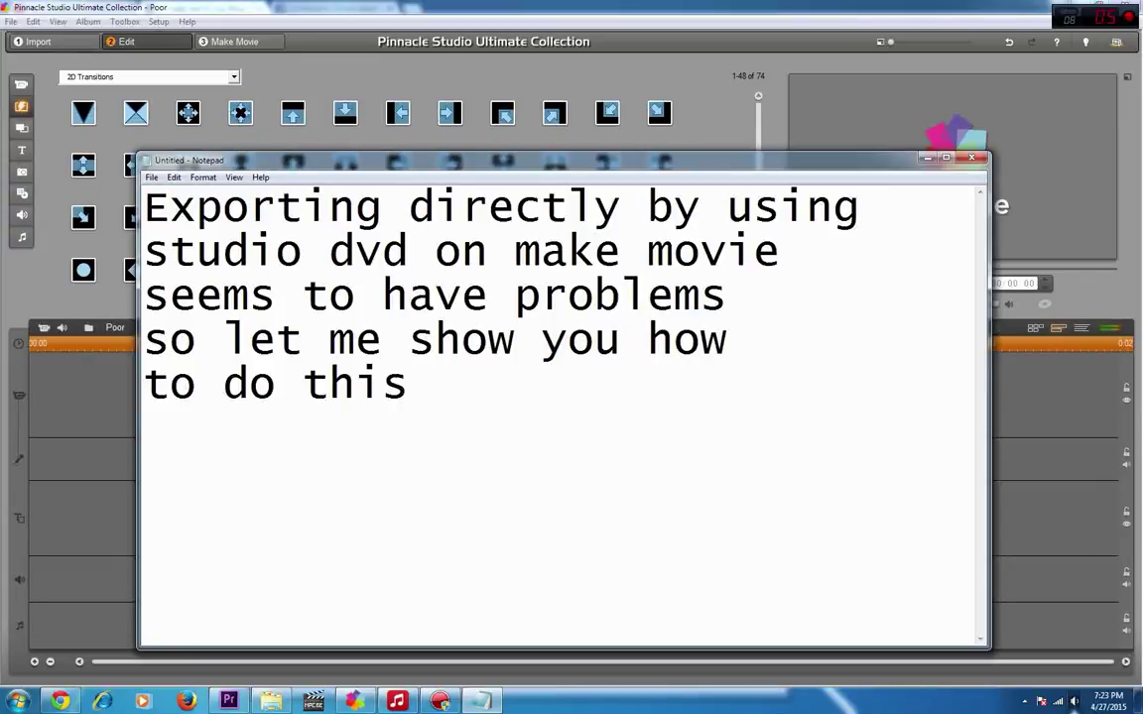
pyautogui.write(':D')
pyautogui.hotkey('ctrl', 'a')
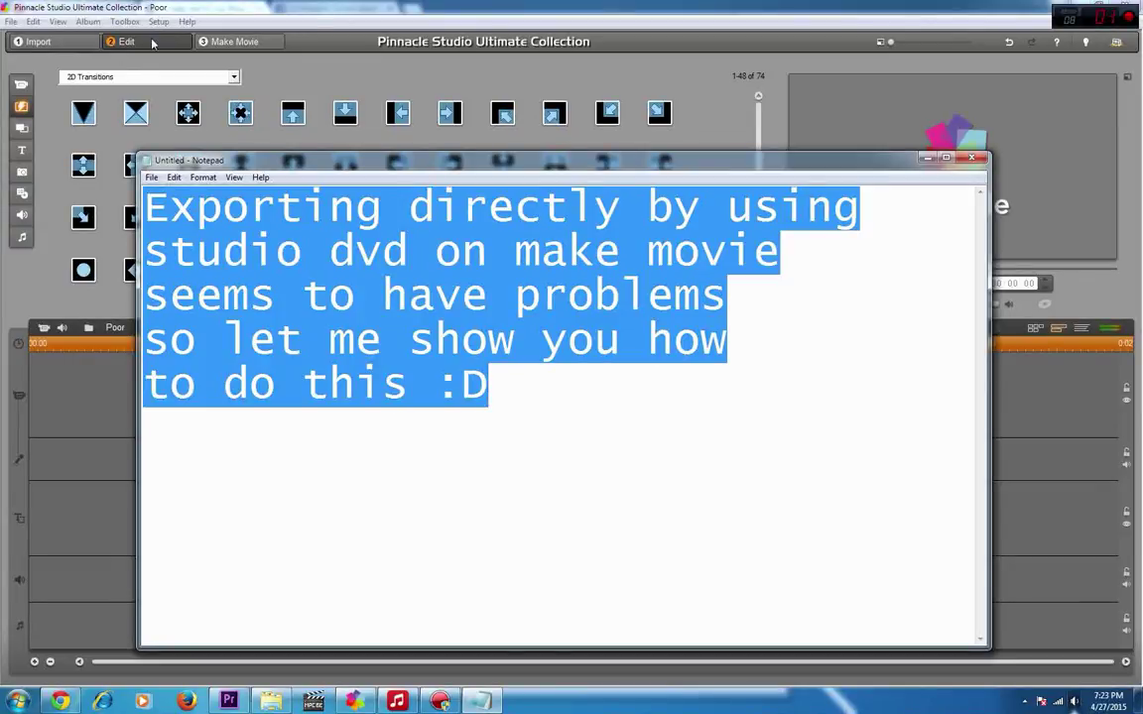
# In Pinnacle Studio, place the clip "How to clean a dirty pc with a brush.mpg" at the start of the video track and open the Make Movie stage.
pyautogui.click(21, 85)
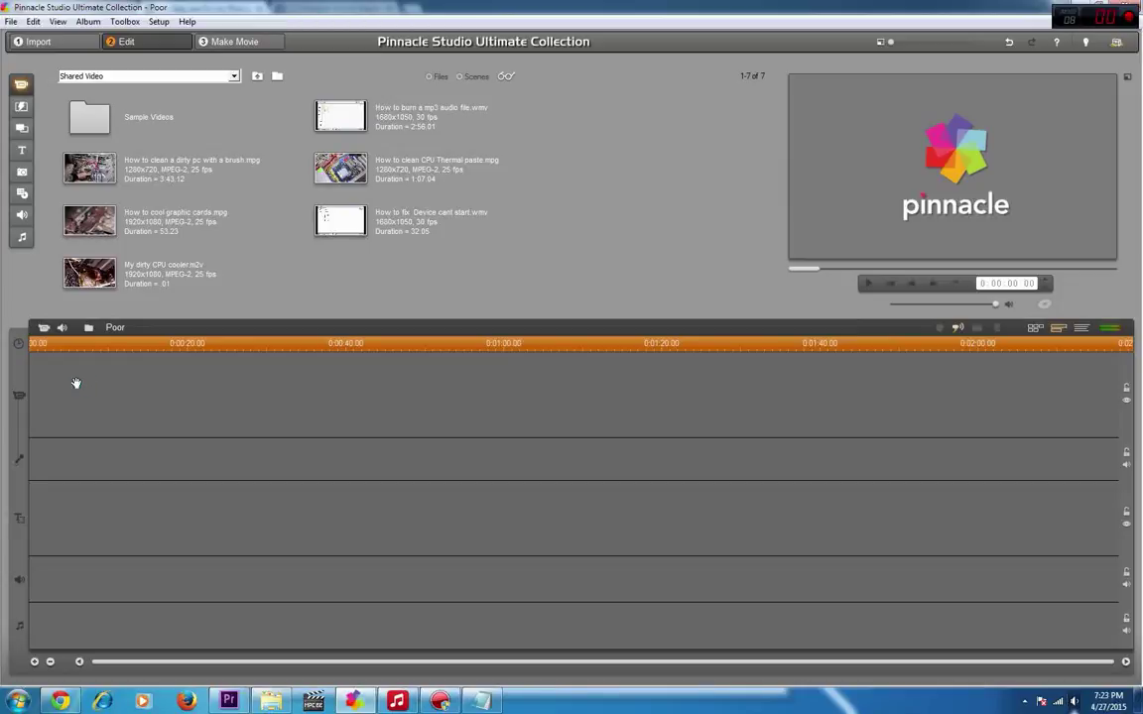
pyautogui.moveTo(75, 383); pyautogui.dragTo(80, 388)
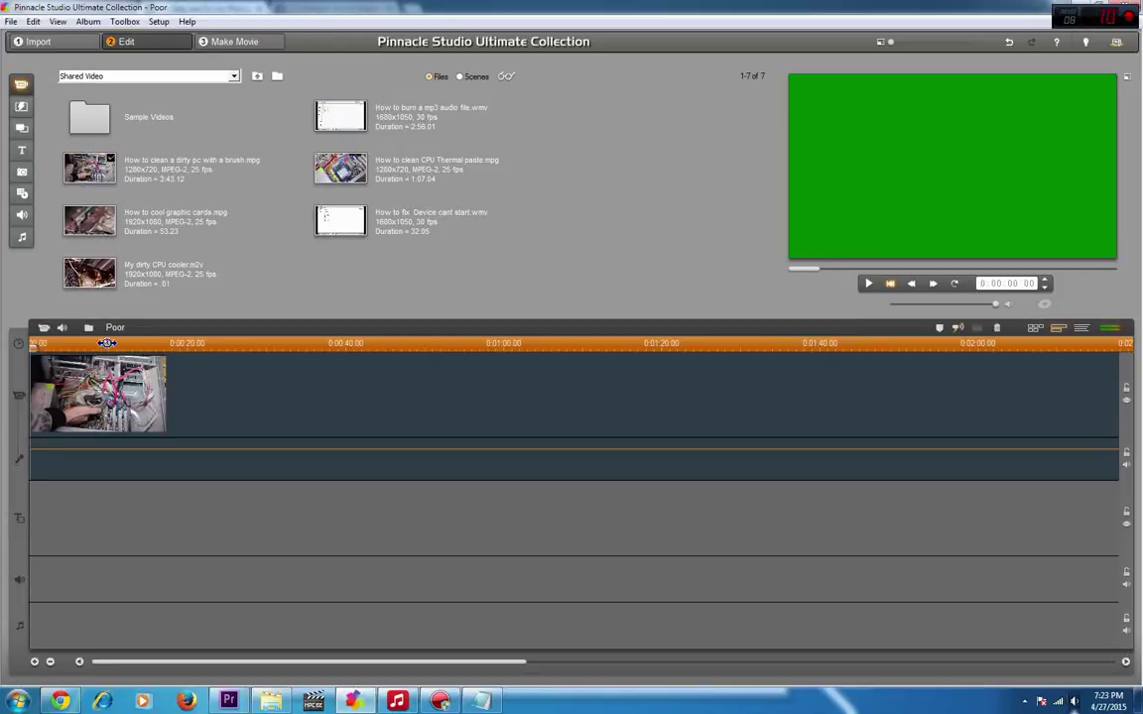
pyautogui.click(108, 344)
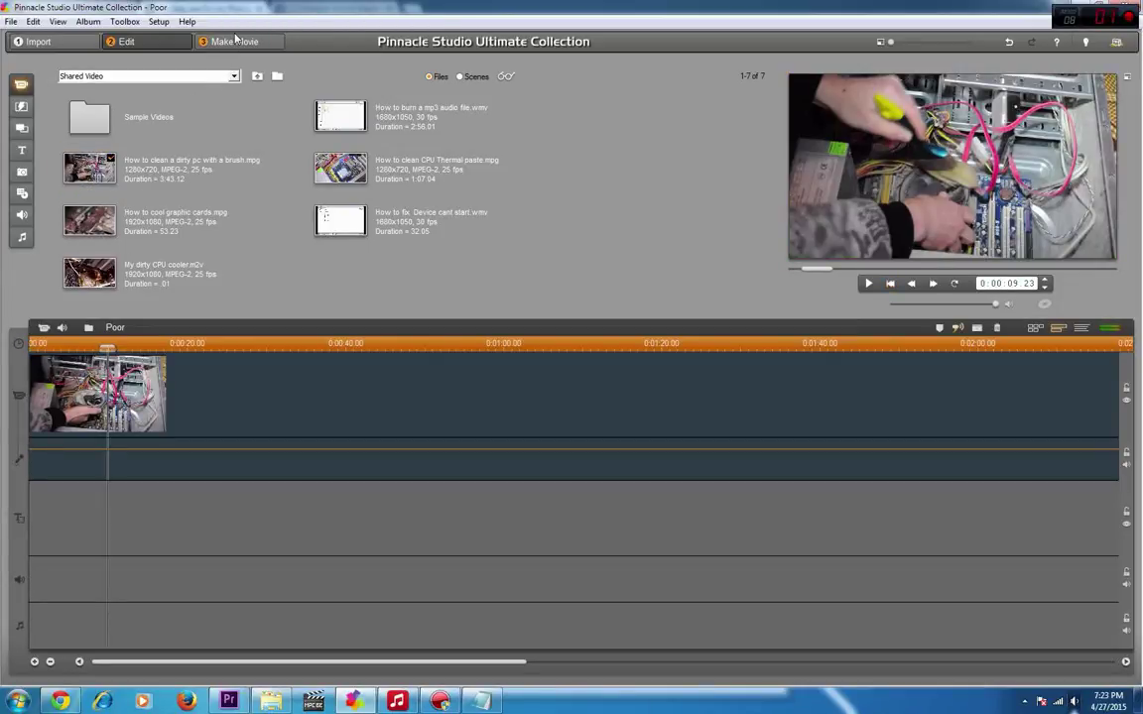
pyautogui.click(235, 41)
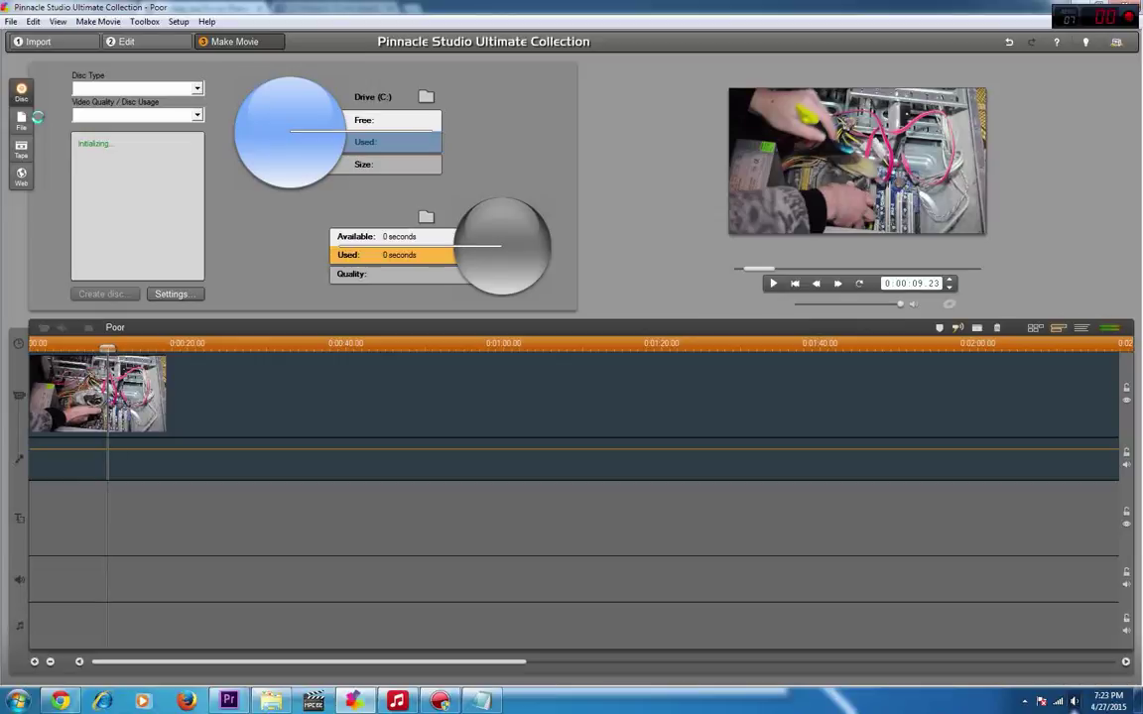
# Switch back to Notepad and replace the whole note with the heading "some tips:".
pyautogui.click(481, 701)
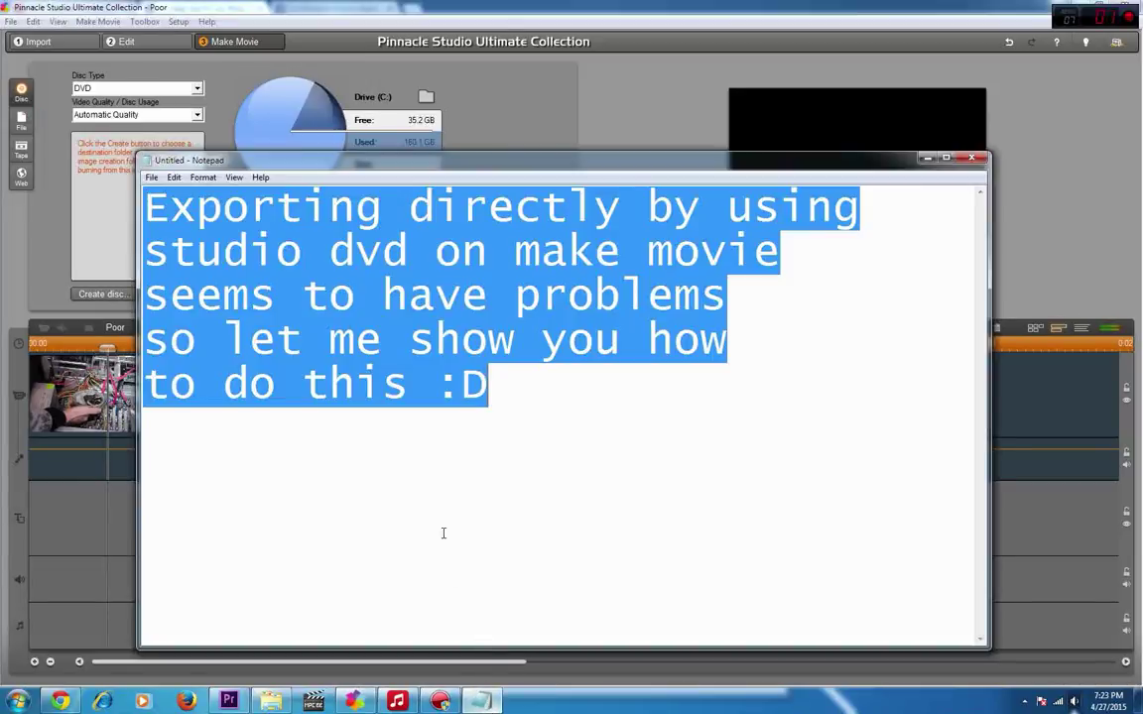
pyautogui.write('some ')
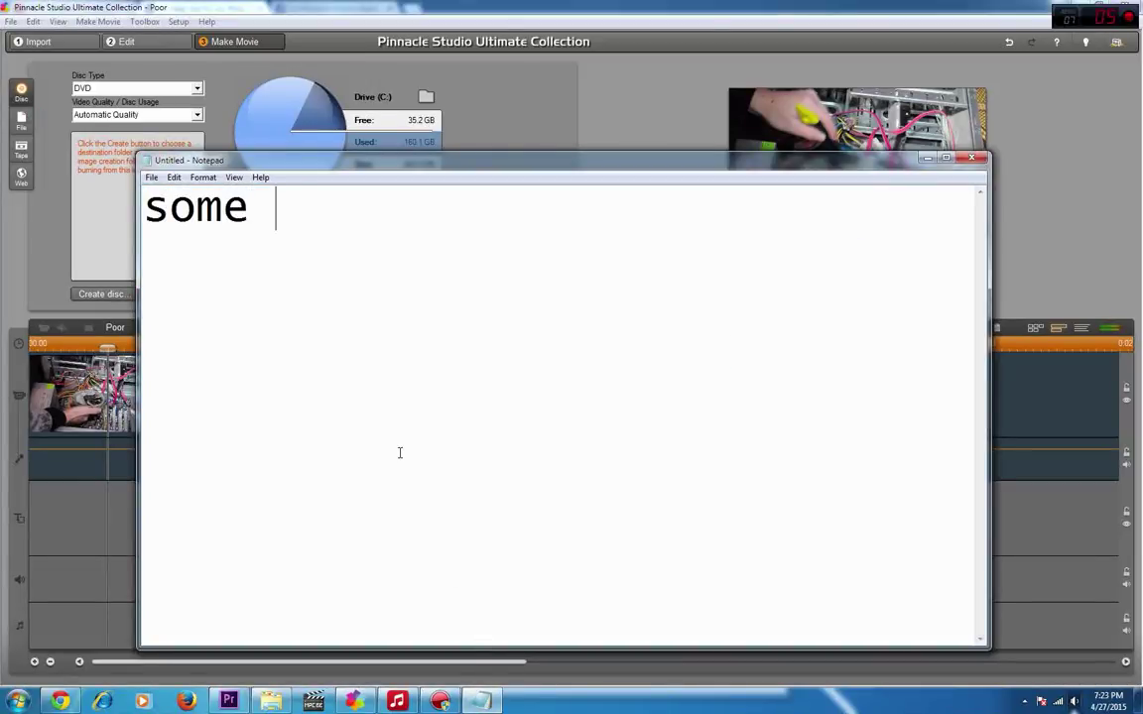
pyautogui.write('tips:')
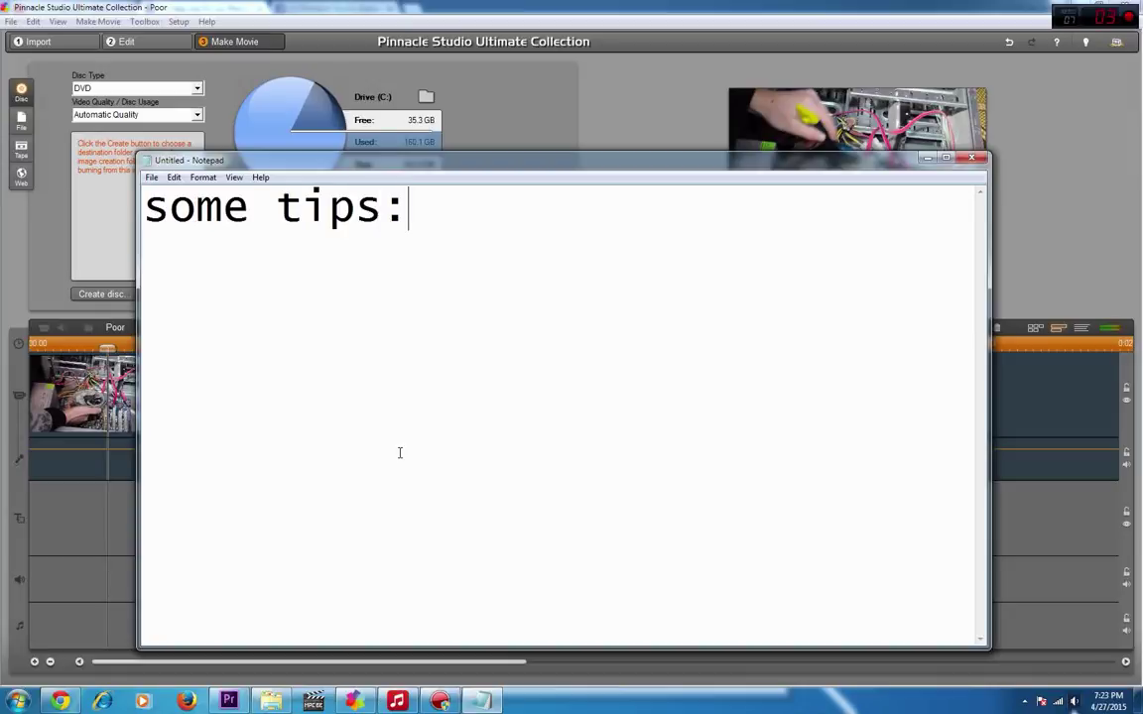
pyautogui.press('Return')
pyautogui.write('nev')
pyautogui.press('BackSpace')
pyautogui.press('BackSpace')
pyautogui.press('BackSpace')
pyautogui.press('BackSpace')
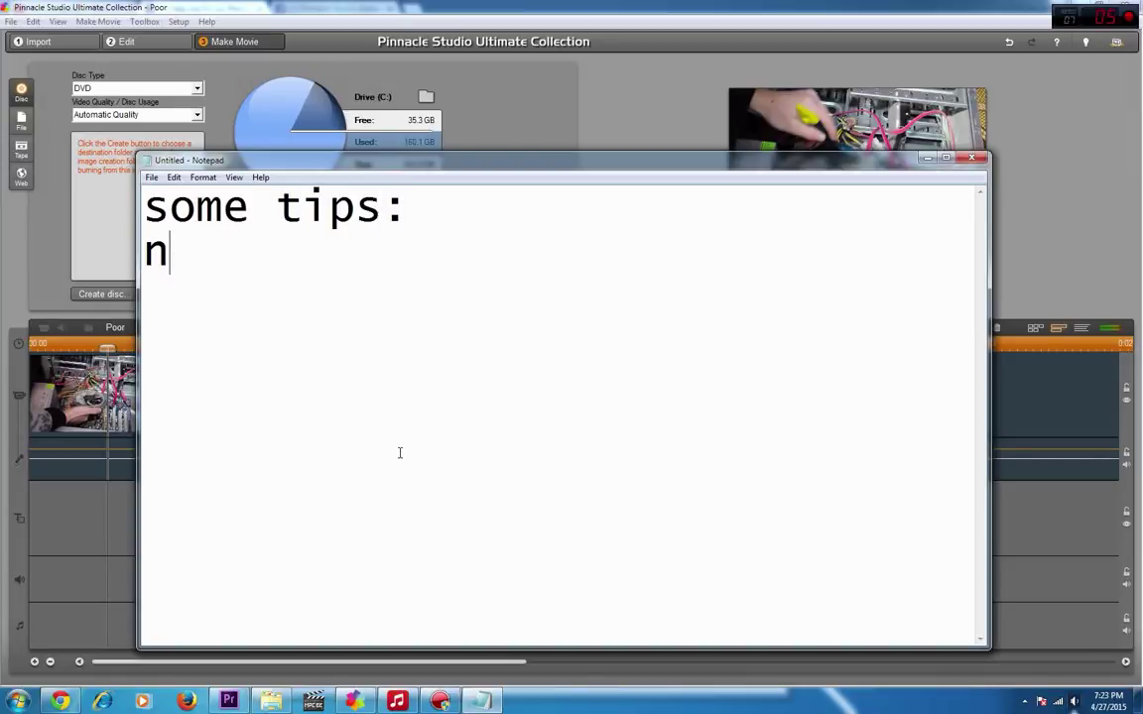
# Add the tip "dont use burning with high speed" on a new line below the heading.
pyautogui.press('Return')
pyautogui.write('dont use')
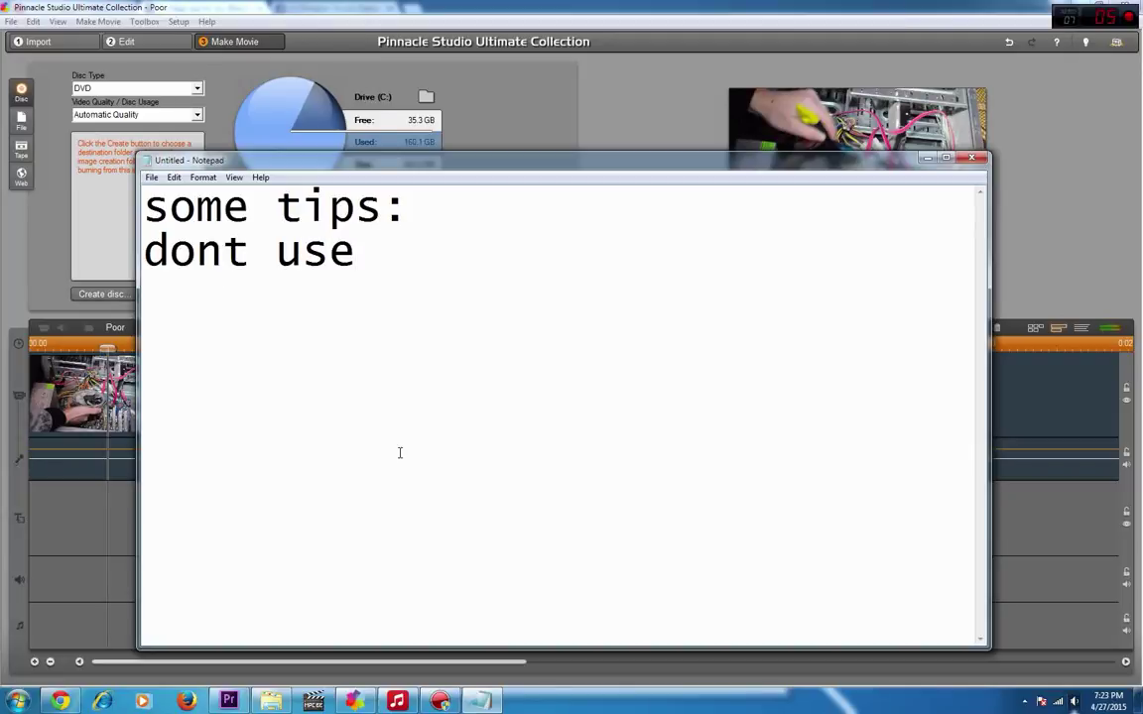
pyautogui.write(' burning')
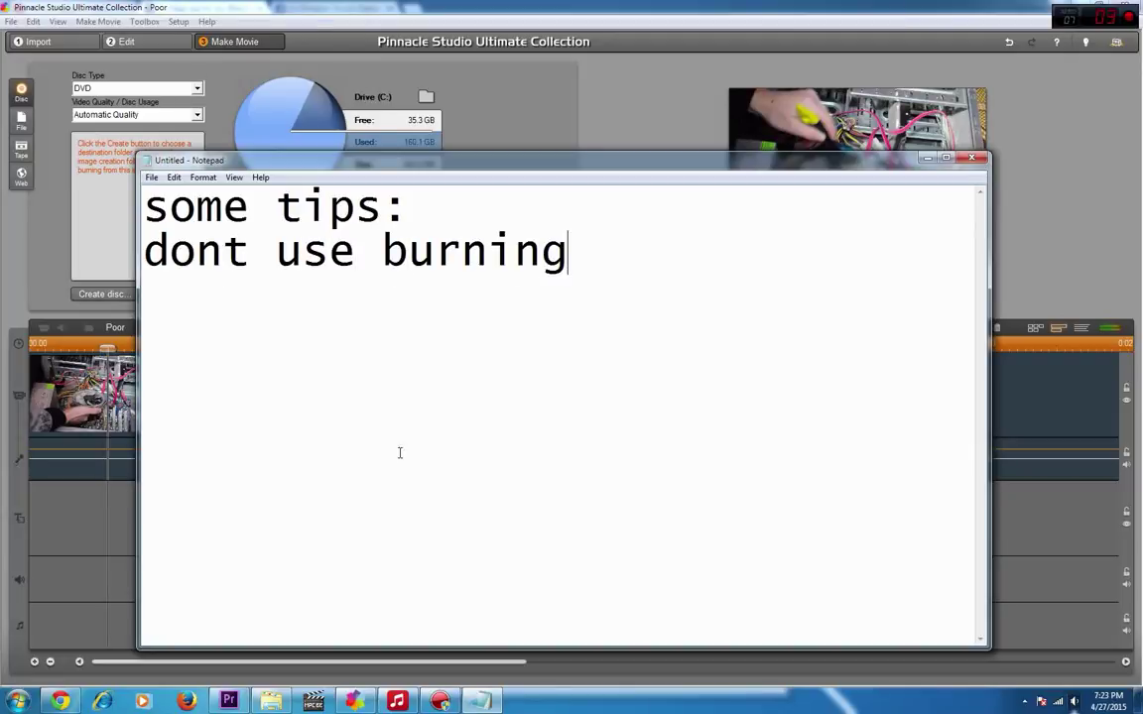
pyautogui.write(' with h')
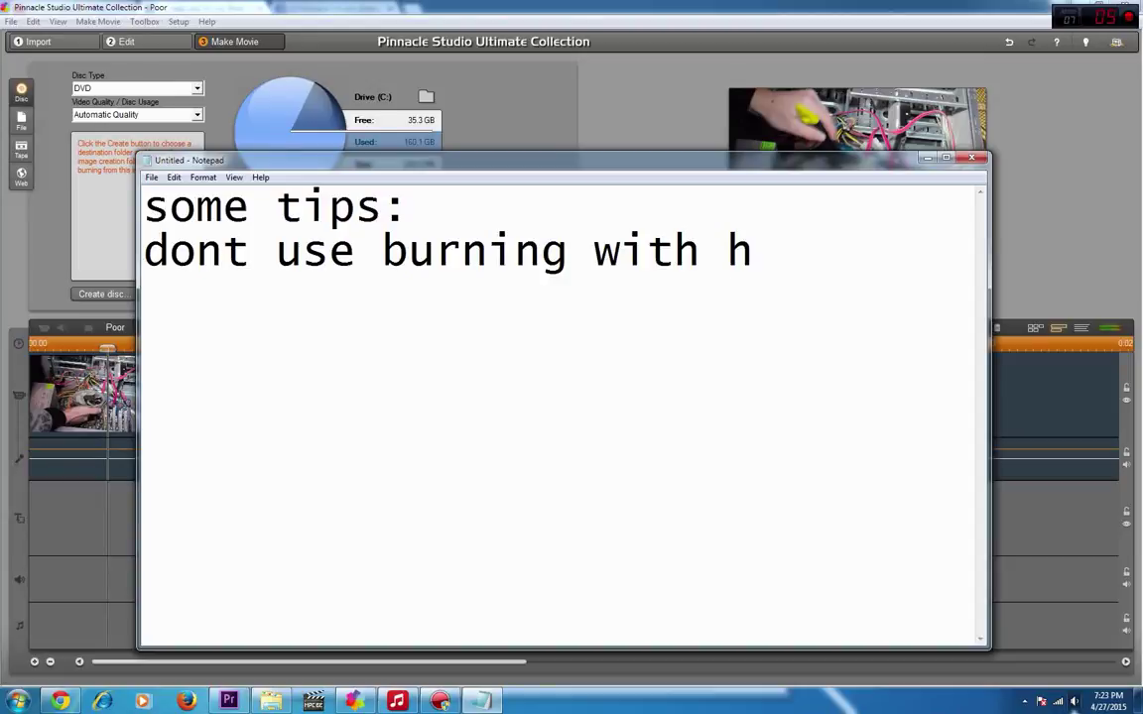
pyautogui.write('igh speed')
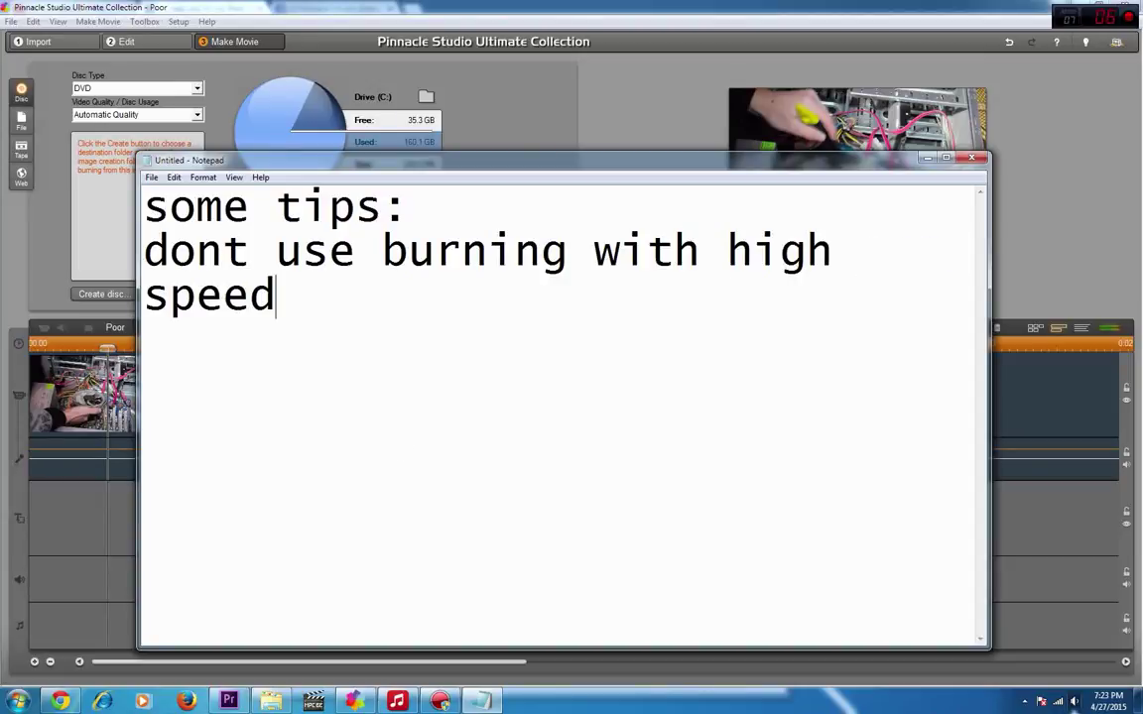
# Replace the whole note with the tip "set the quality to automatic".
pyautogui.hotkey('ctrl', 'a')
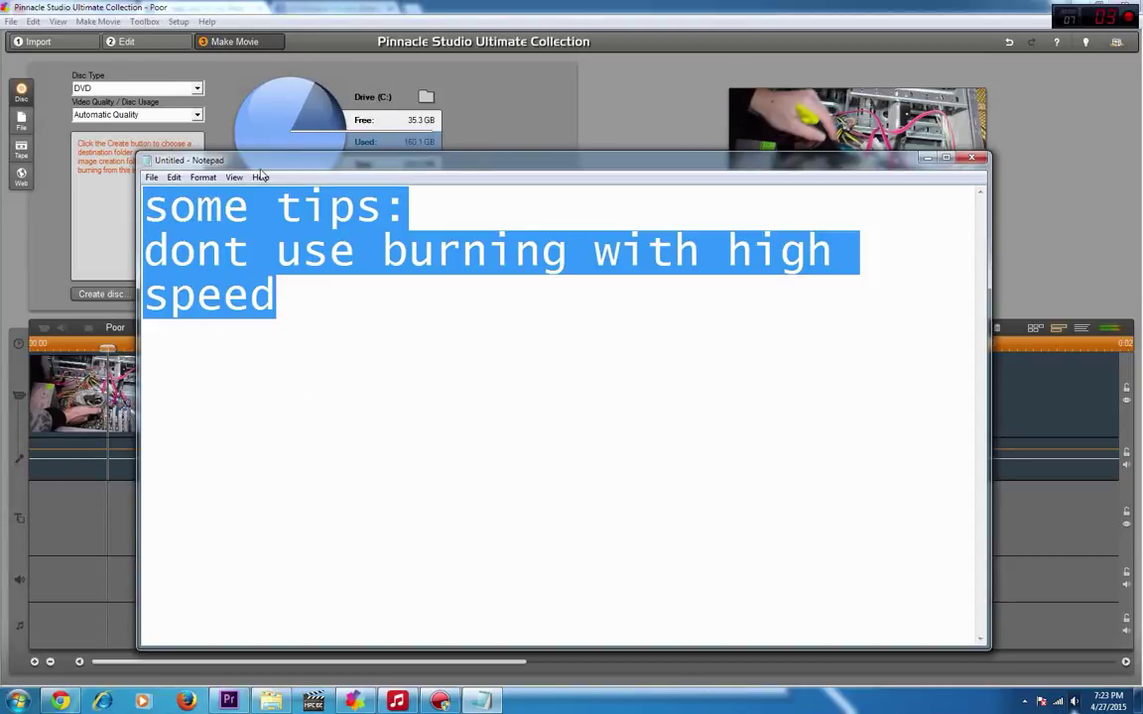
pyautogui.write('set')
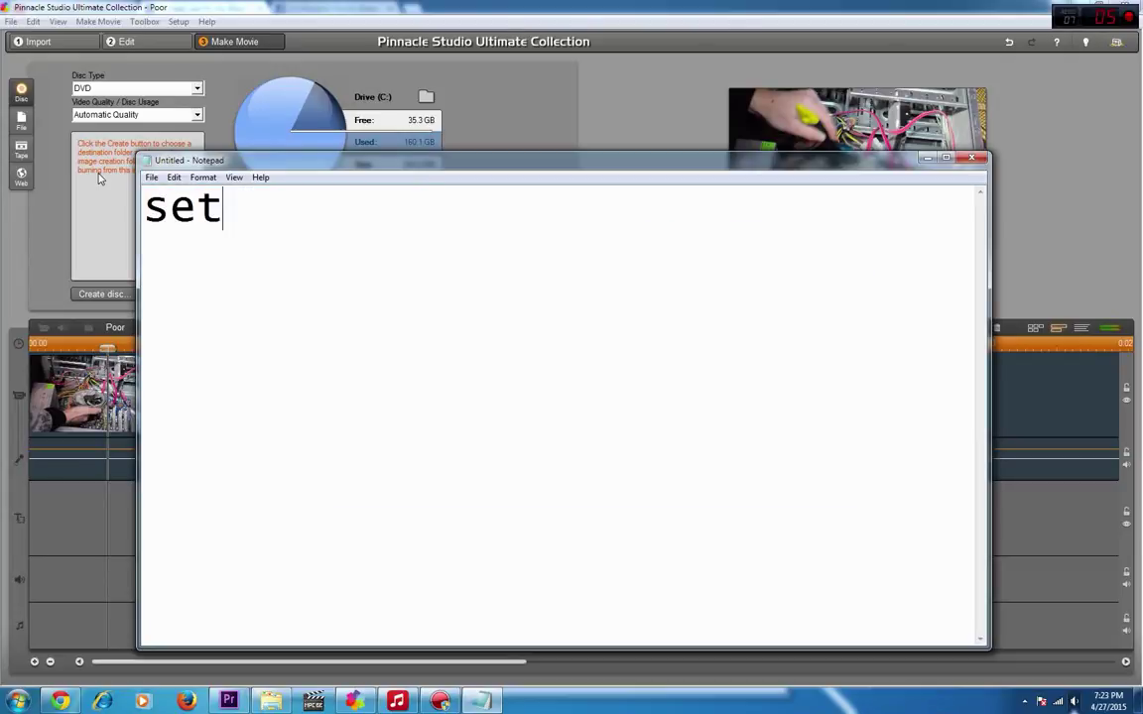
pyautogui.write(' the q')
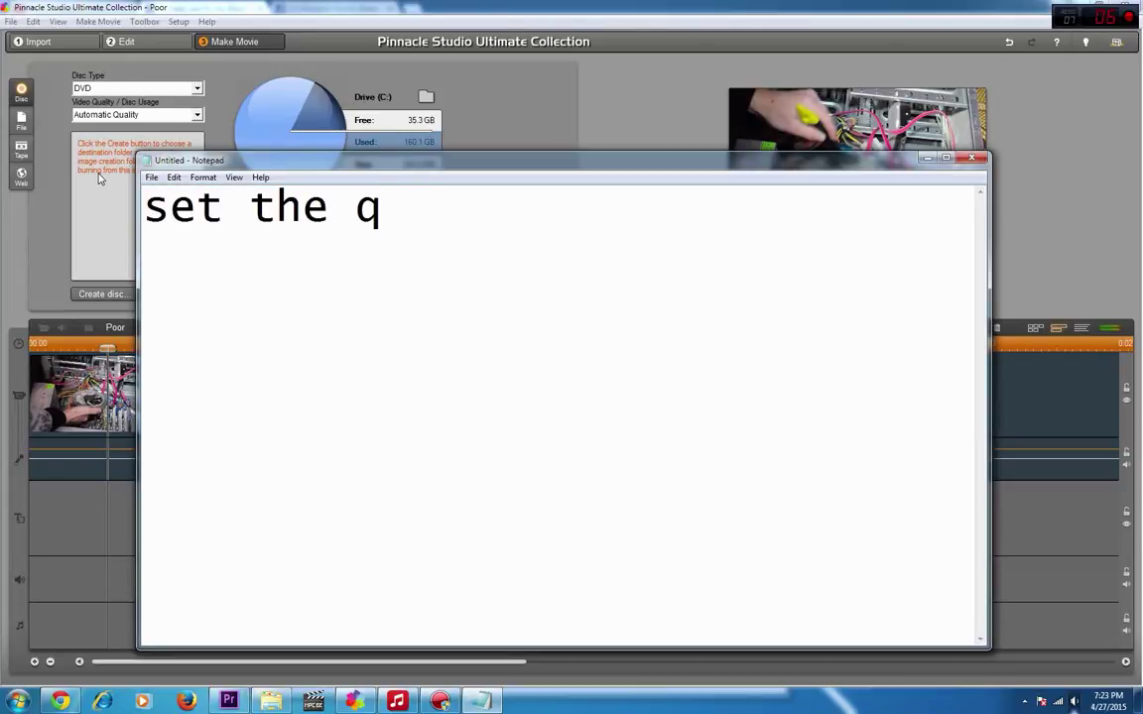
pyautogui.write('uality to')
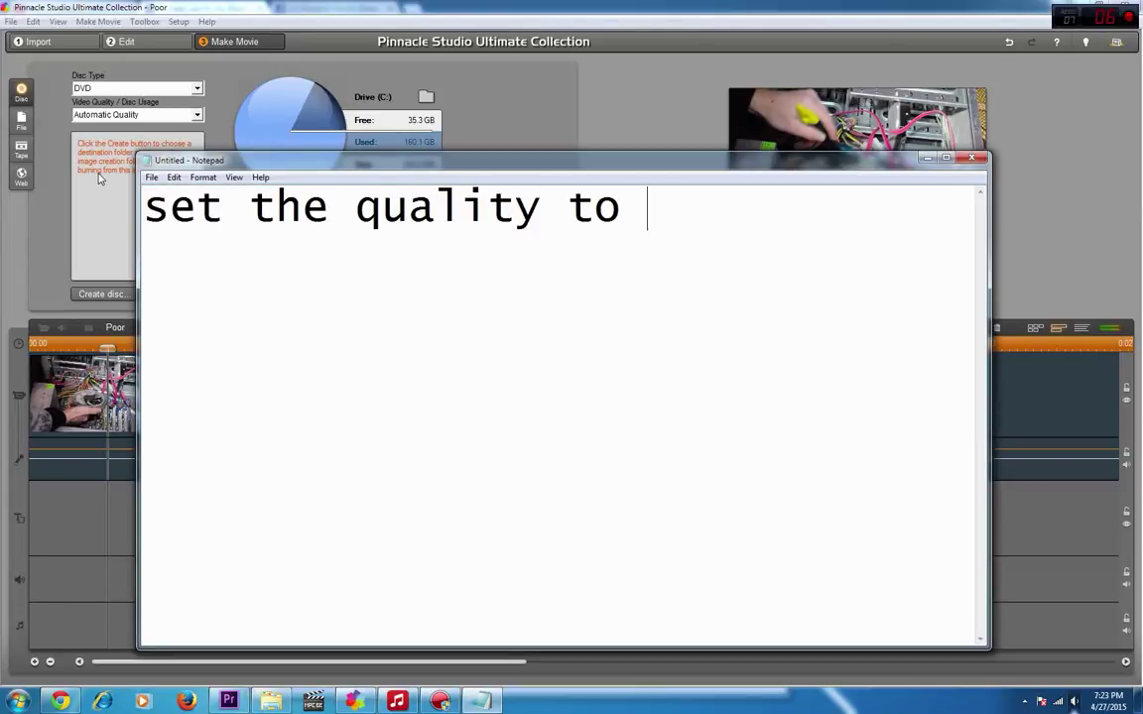
pyautogui.write(' automati')
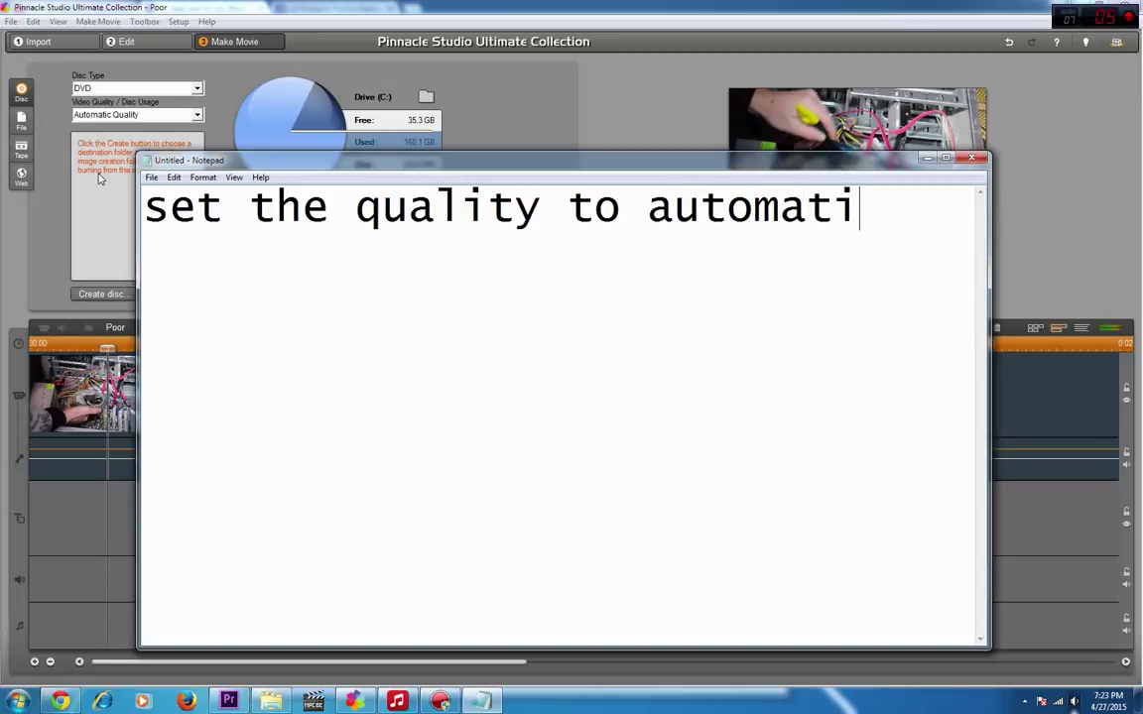
pyautogui.write('c')
# Switch to Pinnacle Studio, open the disc settings and set the burn option to "Create disc content but don't burn".
pyautogui.hotkey('alt', 'Tab')
pyautogui.click(156, 293)
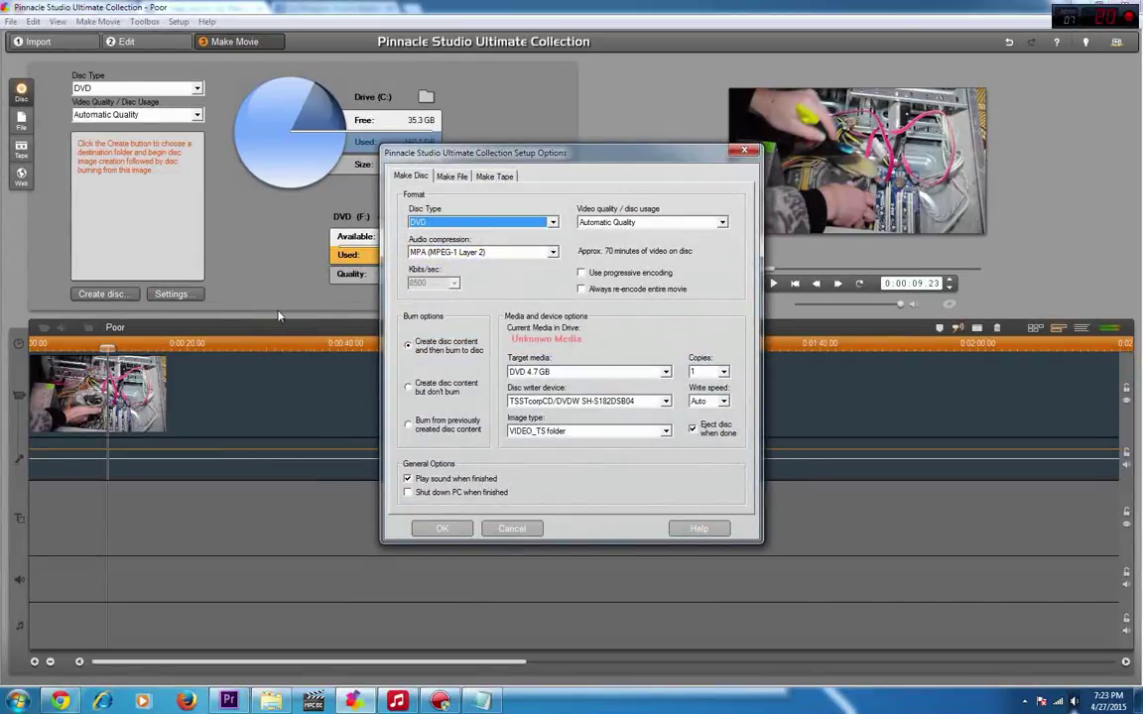
pyautogui.click(409, 389)
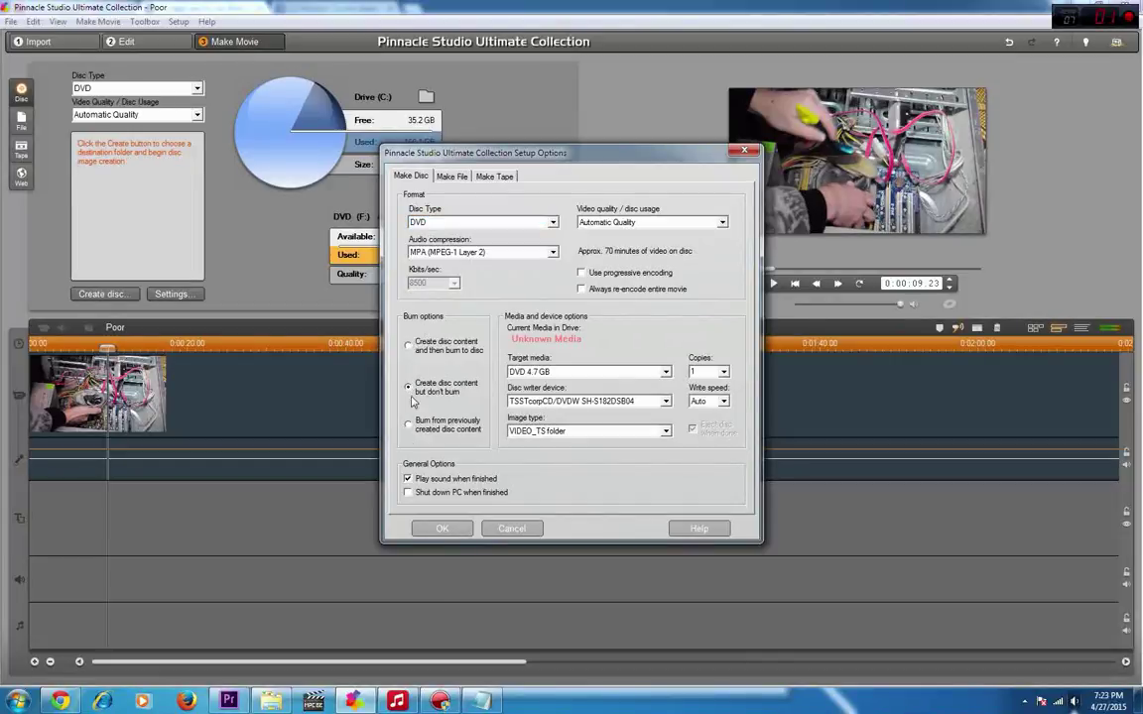
# Bring Notepad back, move its window below the burn options, and replace the note with "I use to create disc content".
pyautogui.click(474, 692)
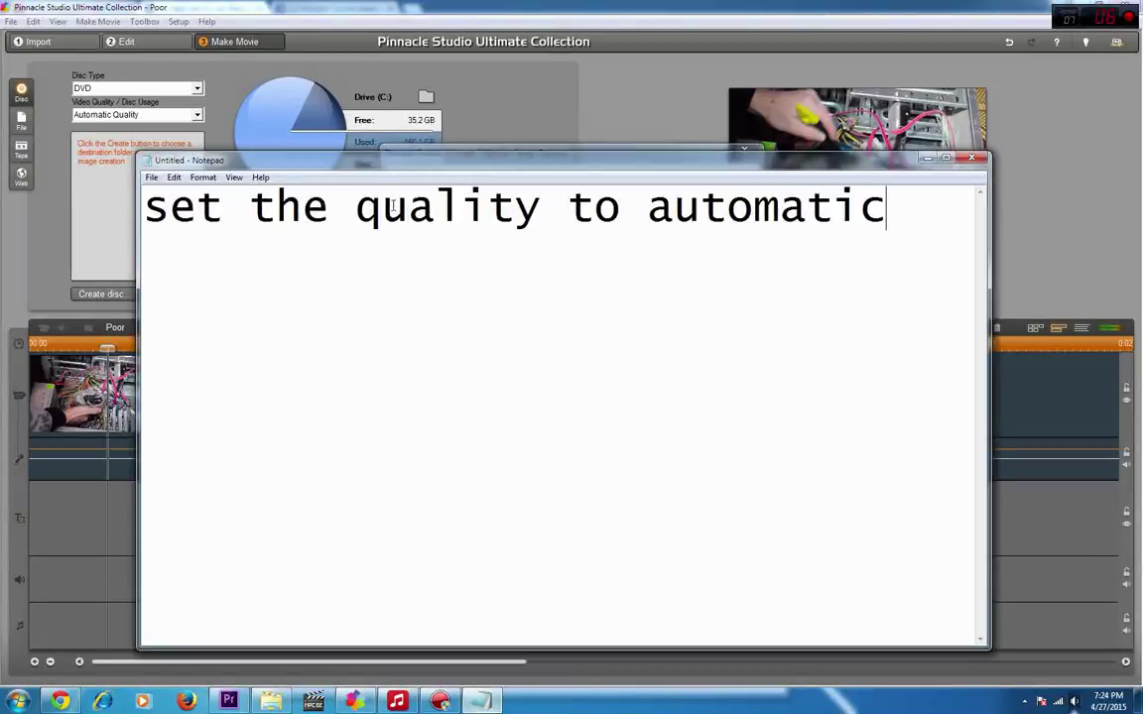
pyautogui.moveTo(382, 167); pyautogui.dragTo(460, 504)
pyautogui.hotkey('ctrl', 'a')
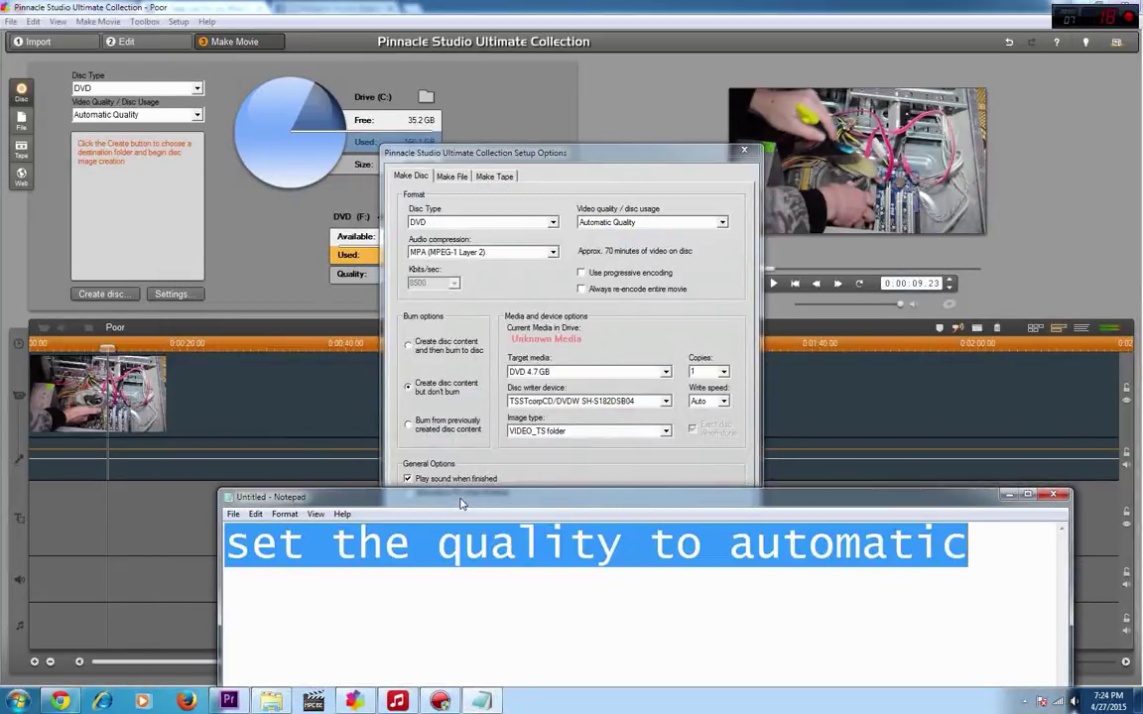
pyautogui.press('BackSpace')
pyautogui.write('I')
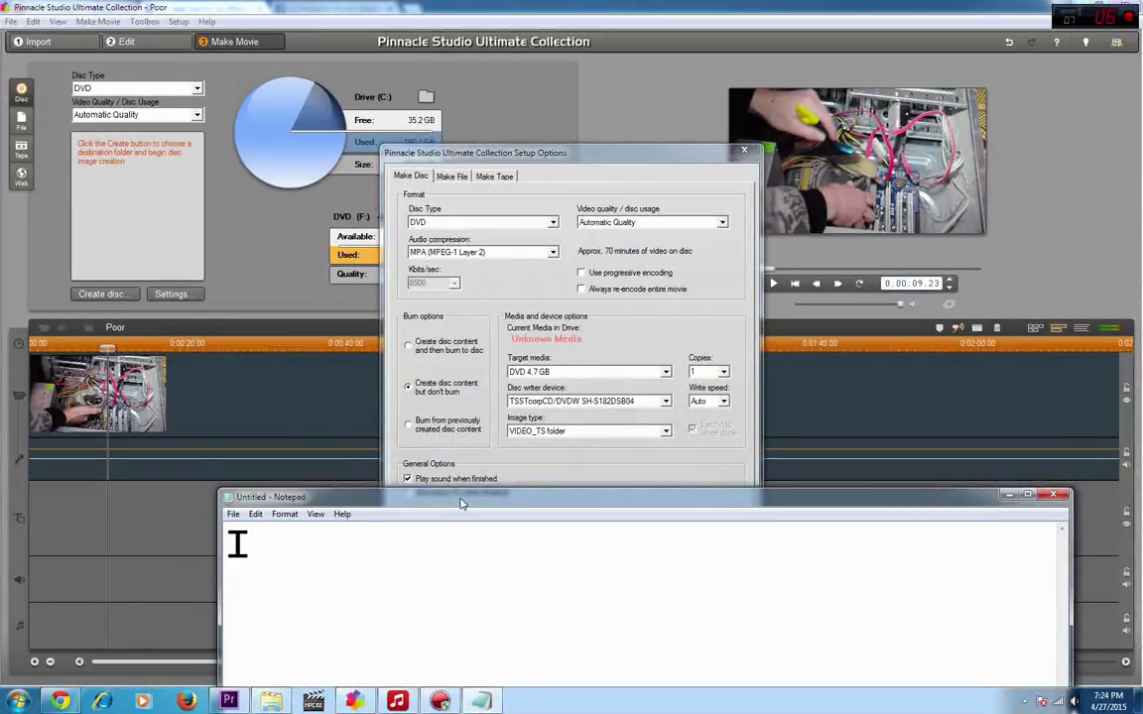
pyautogui.write(' use to ')
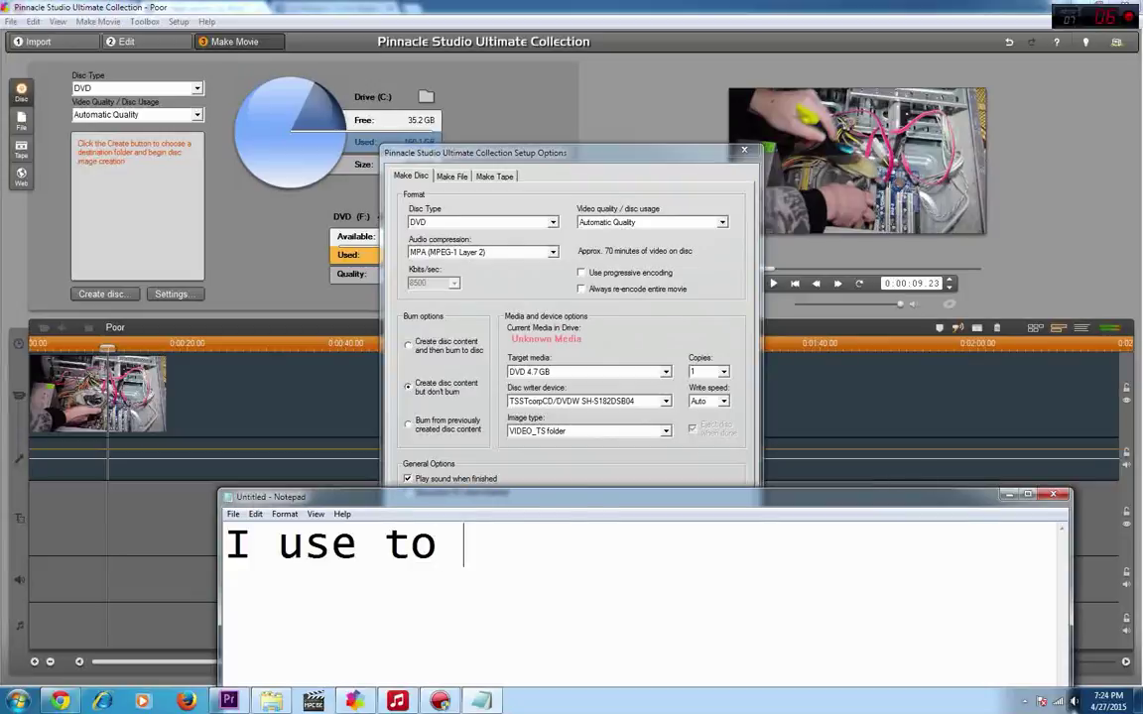
pyautogui.write('create')
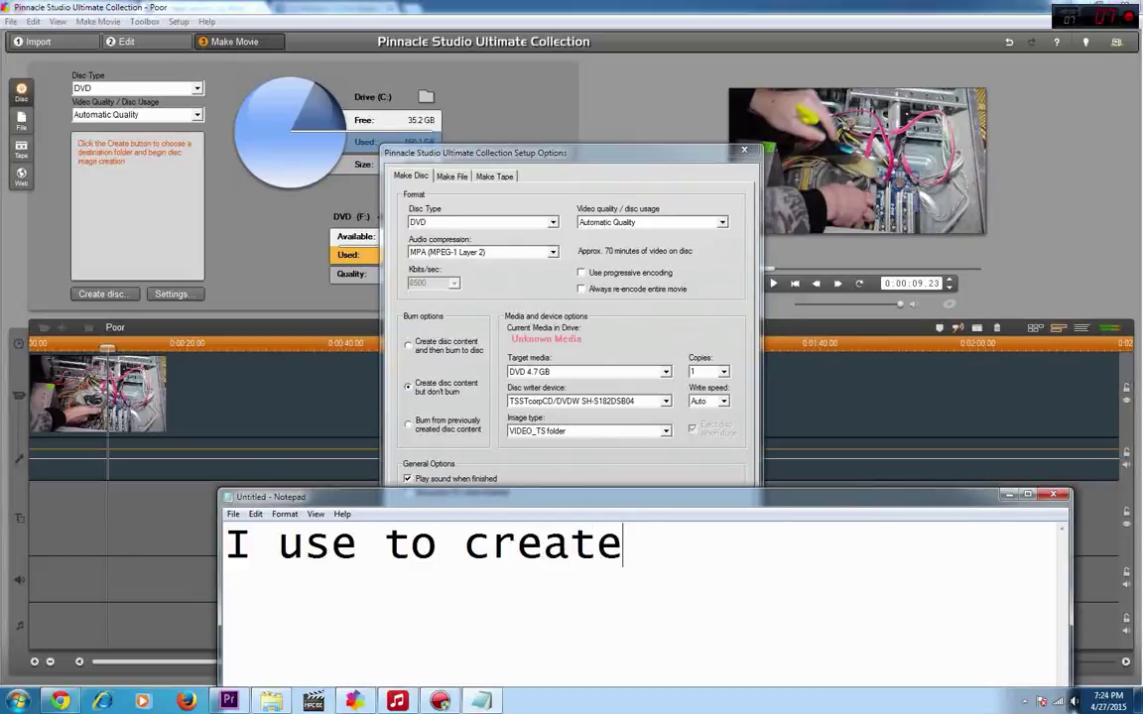
pyautogui.write(' disc co')
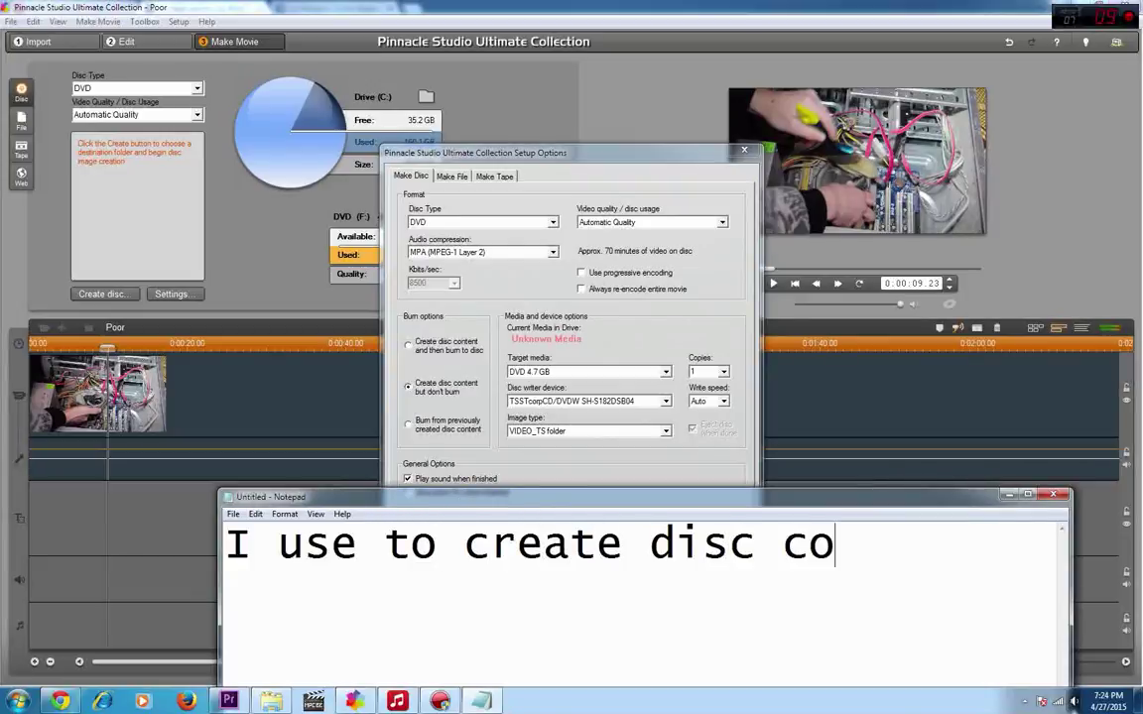
pyautogui.write('ntent')
pyautogui.press('BackSpace')
pyautogui.write('nt')
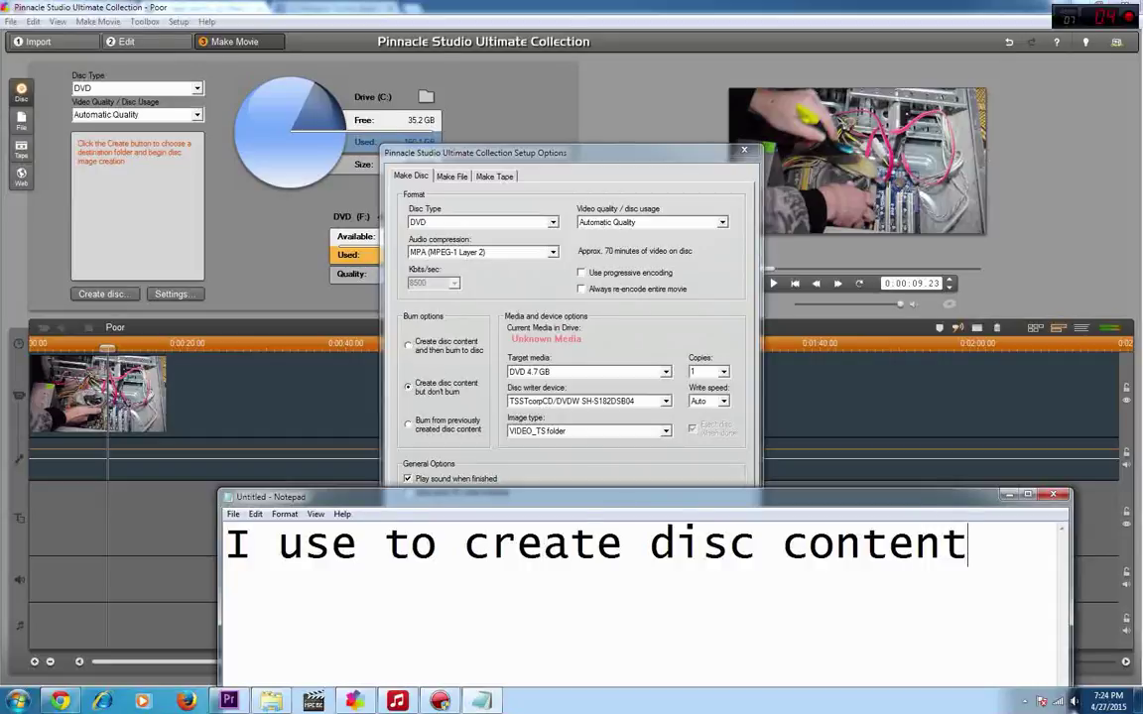
# Add a second line to the note reading "and then burn to dvd".
pyautogui.press('Return')
pyautogui.write('and the')
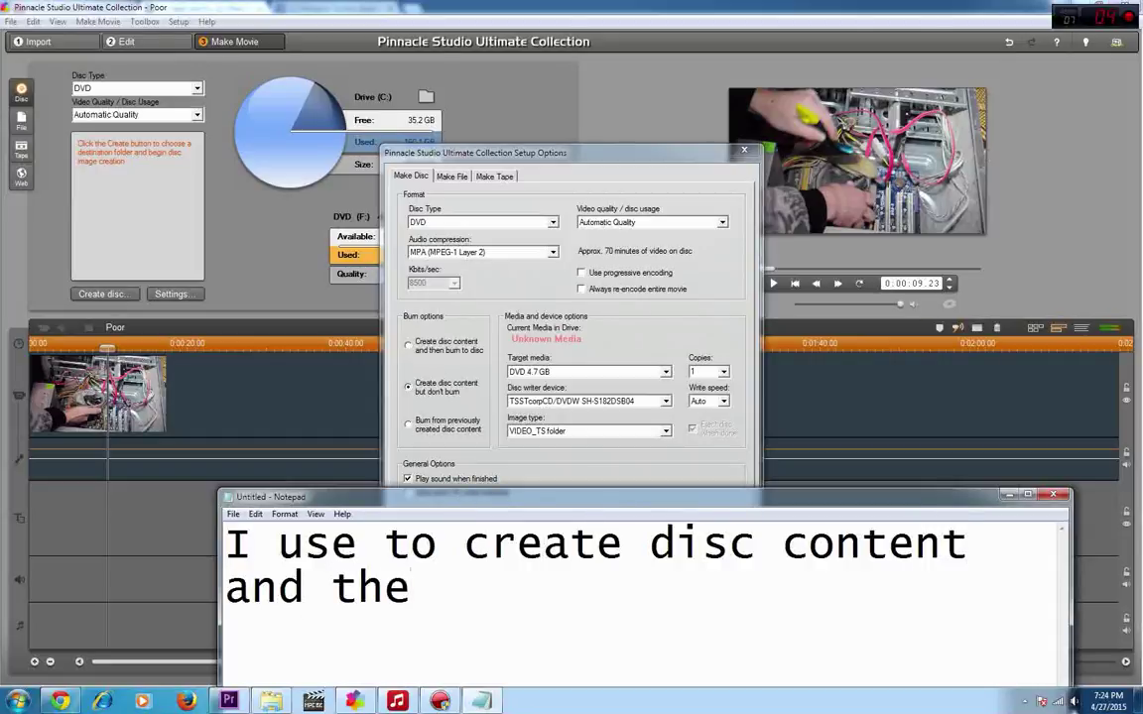
pyautogui.write('n burn t')
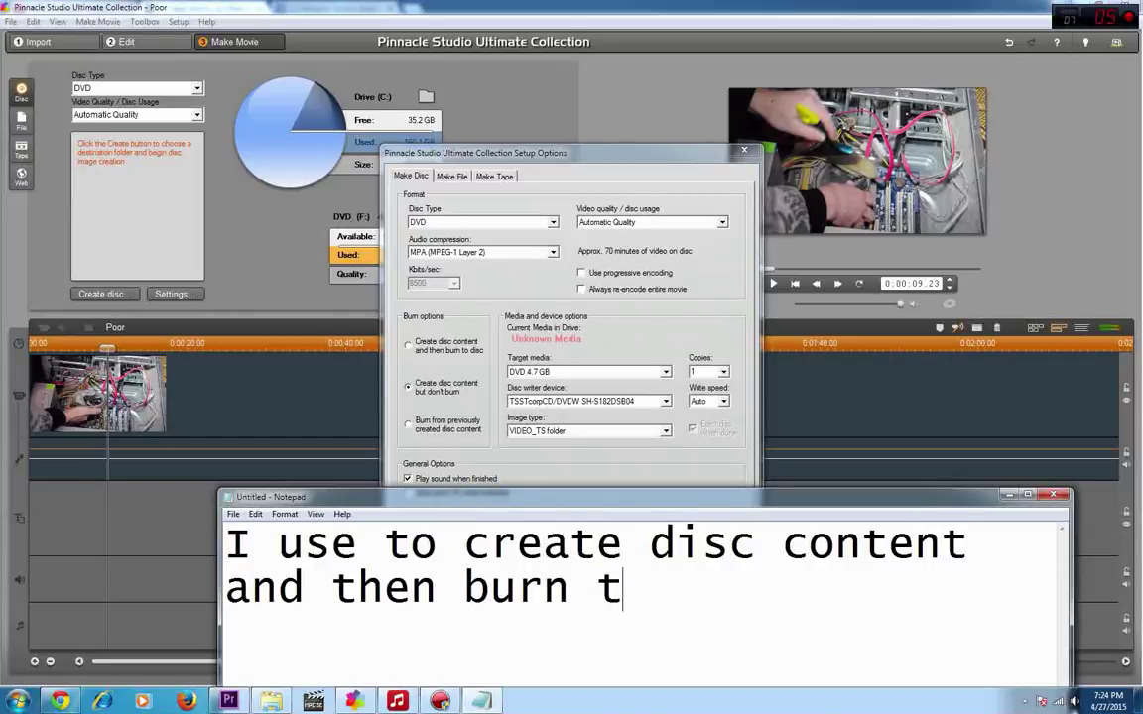
pyautogui.write('o dvd')
# Replace the whole note with the question "why????".
pyautogui.hotkey('ctrl', 'a')
pyautogui.write('why')
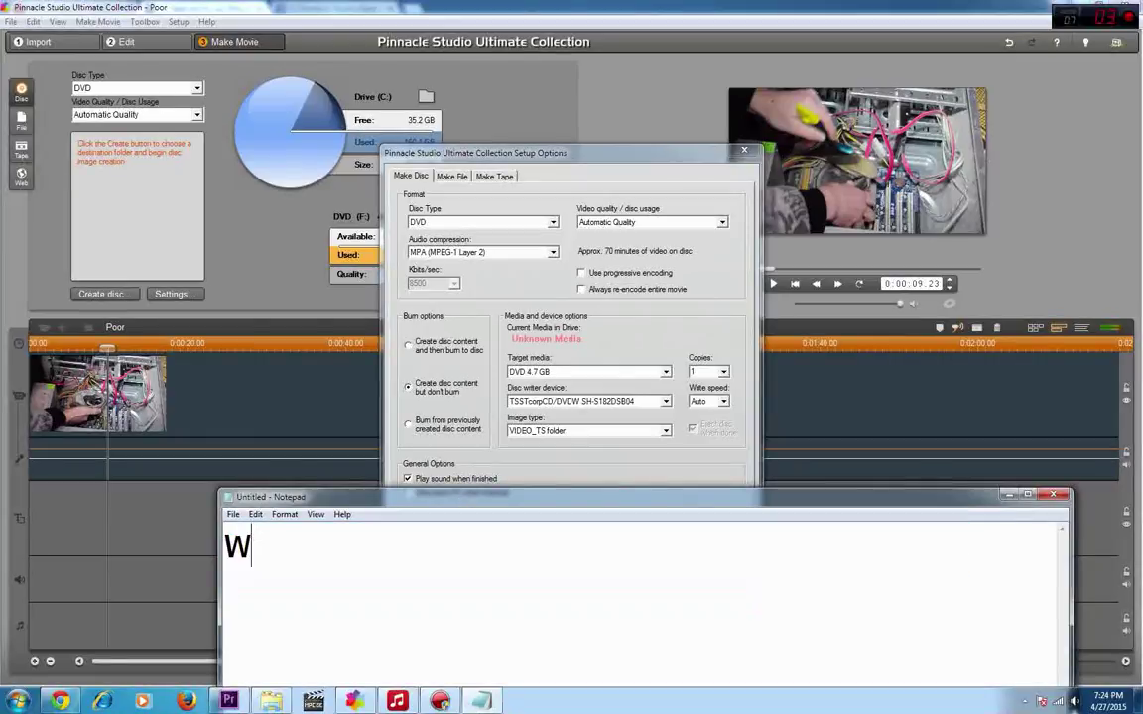
pyautogui.write('????')
# Replace the question with the explanation "because i can see if my movie is okay before I burn to dvd".
pyautogui.hotkey('ctrl', 'a')
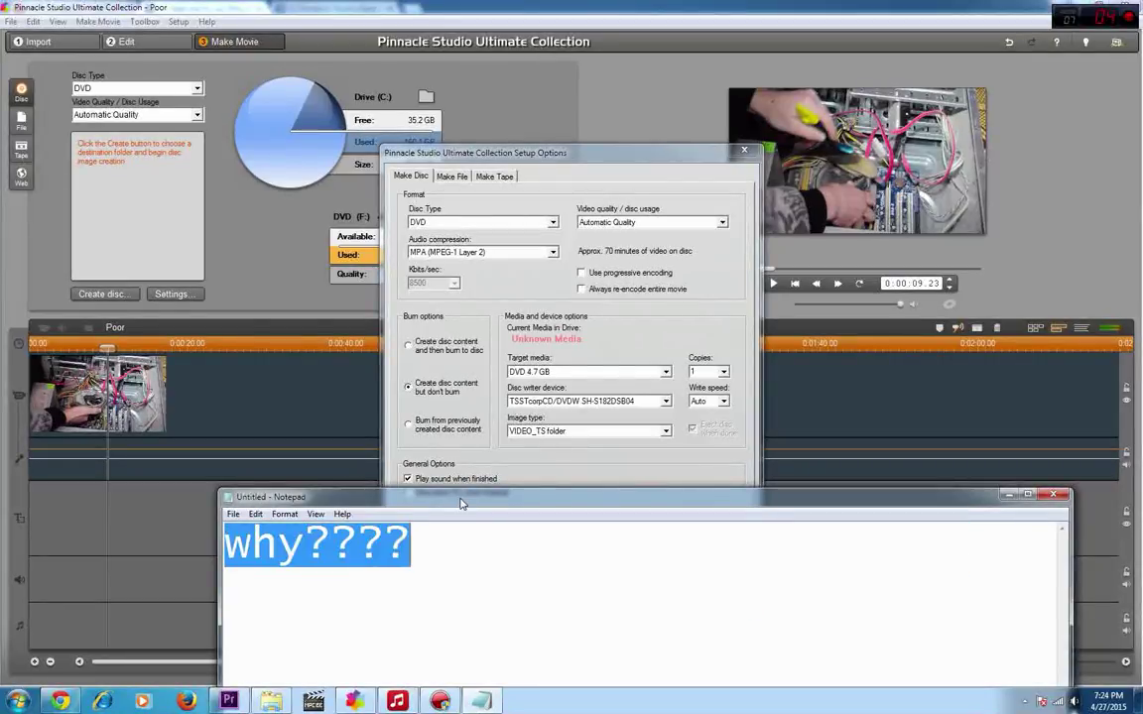
pyautogui.write('because')
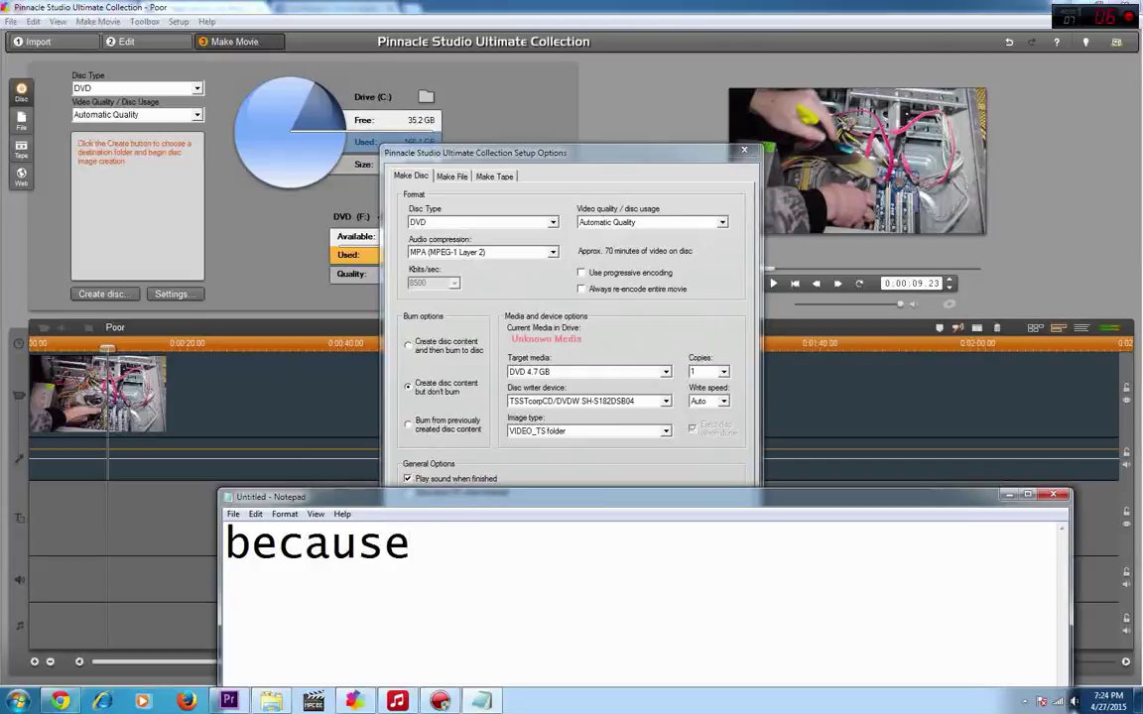
pyautogui.write(' i can see ')
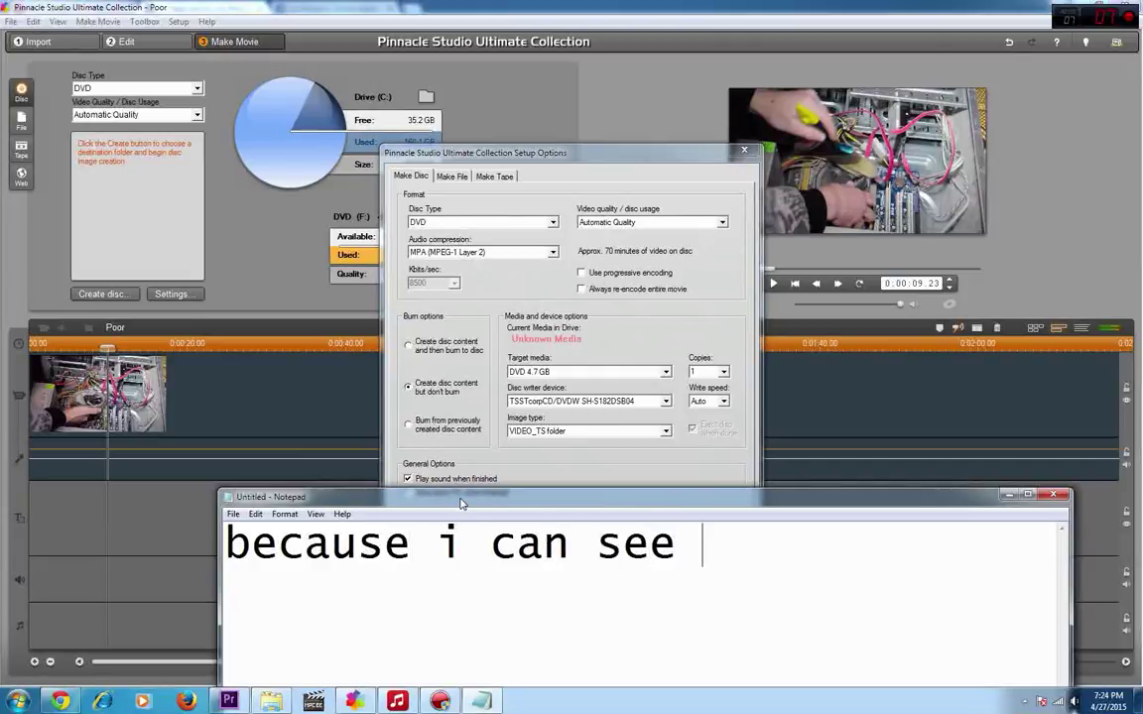
pyautogui.write('if my')
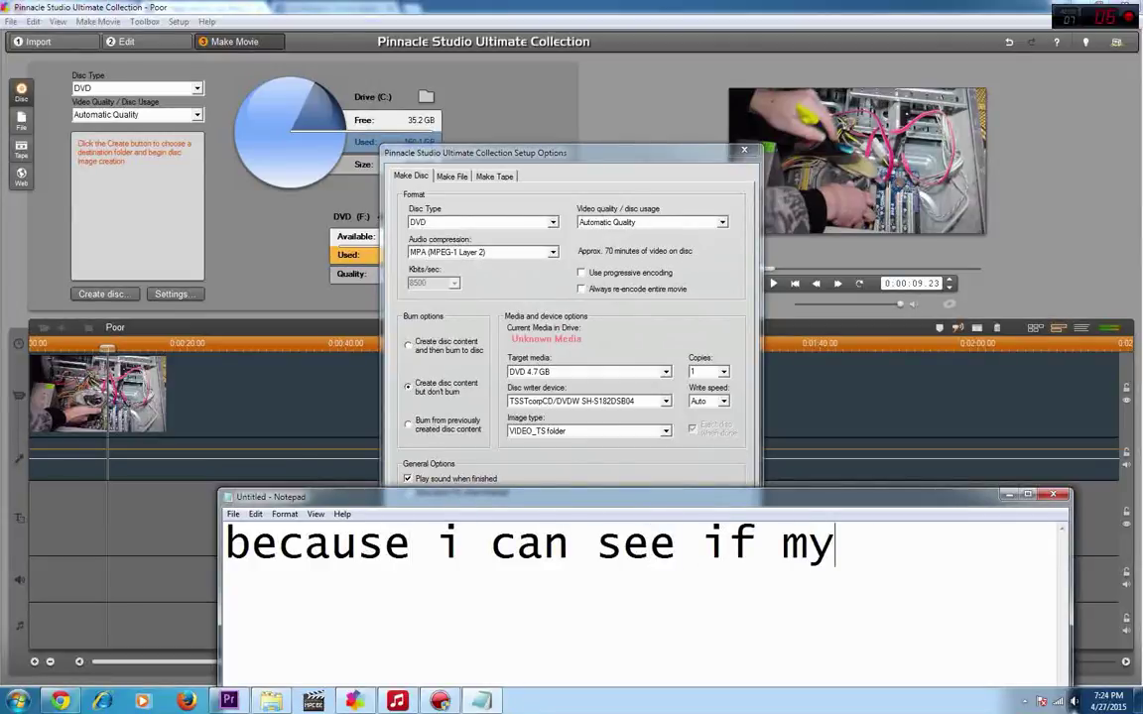
pyautogui.write(' movie ')
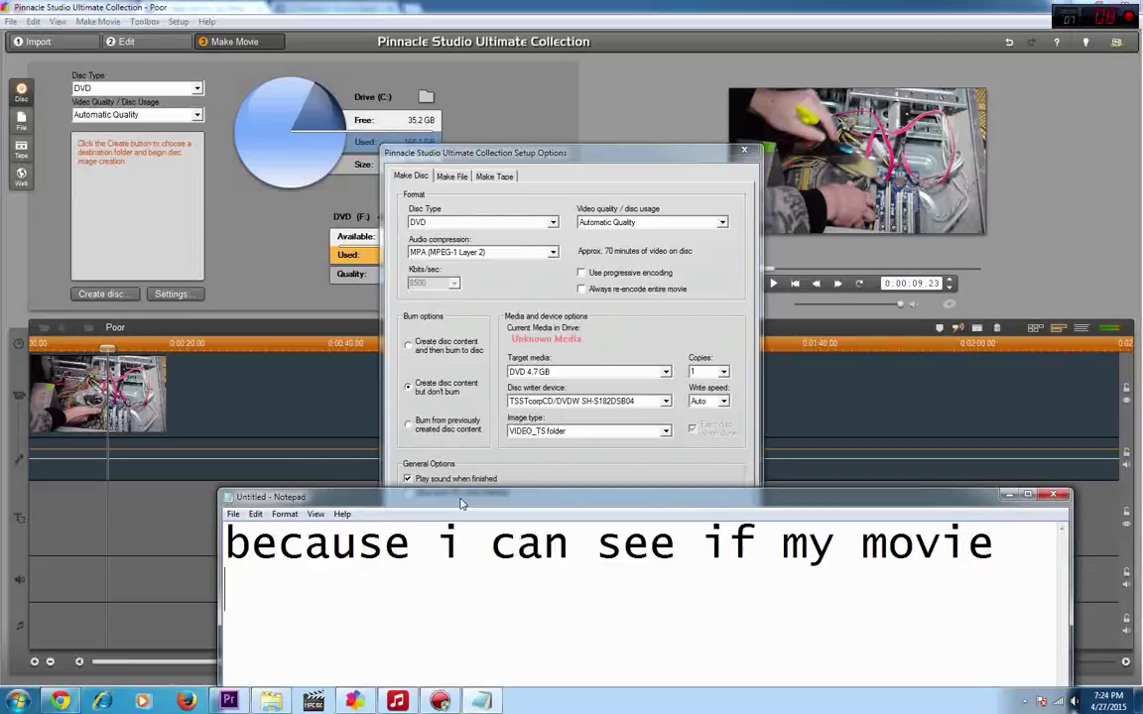
pyautogui.write('is okay')
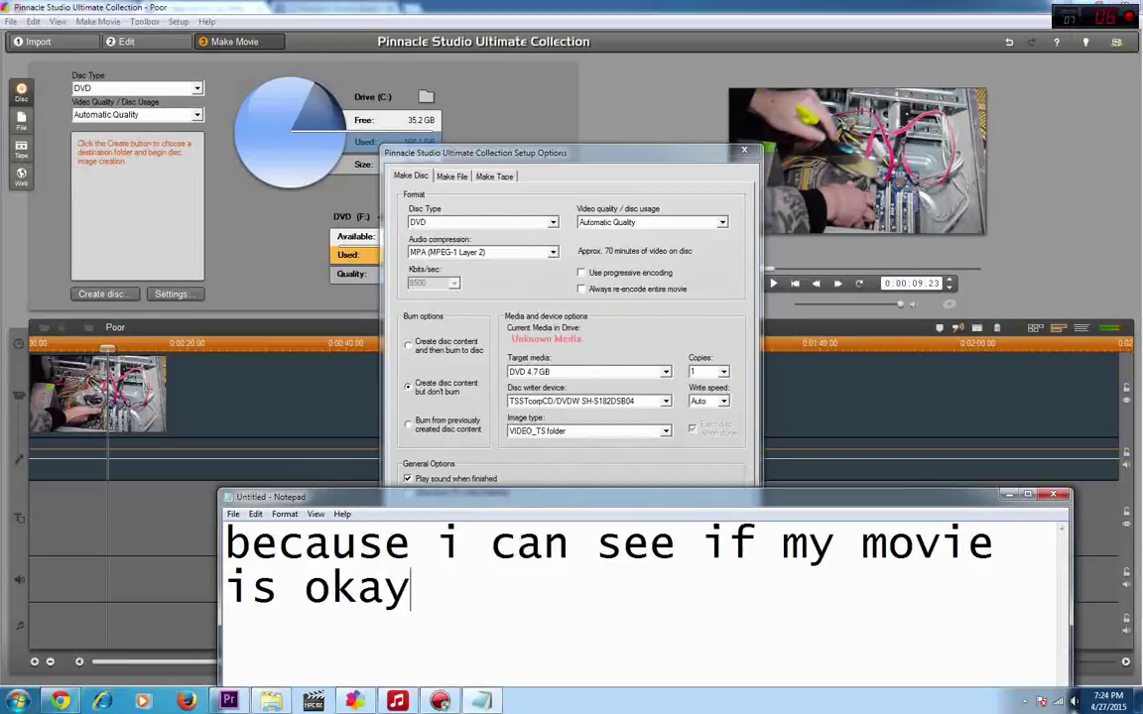
pyautogui.write(' before ')
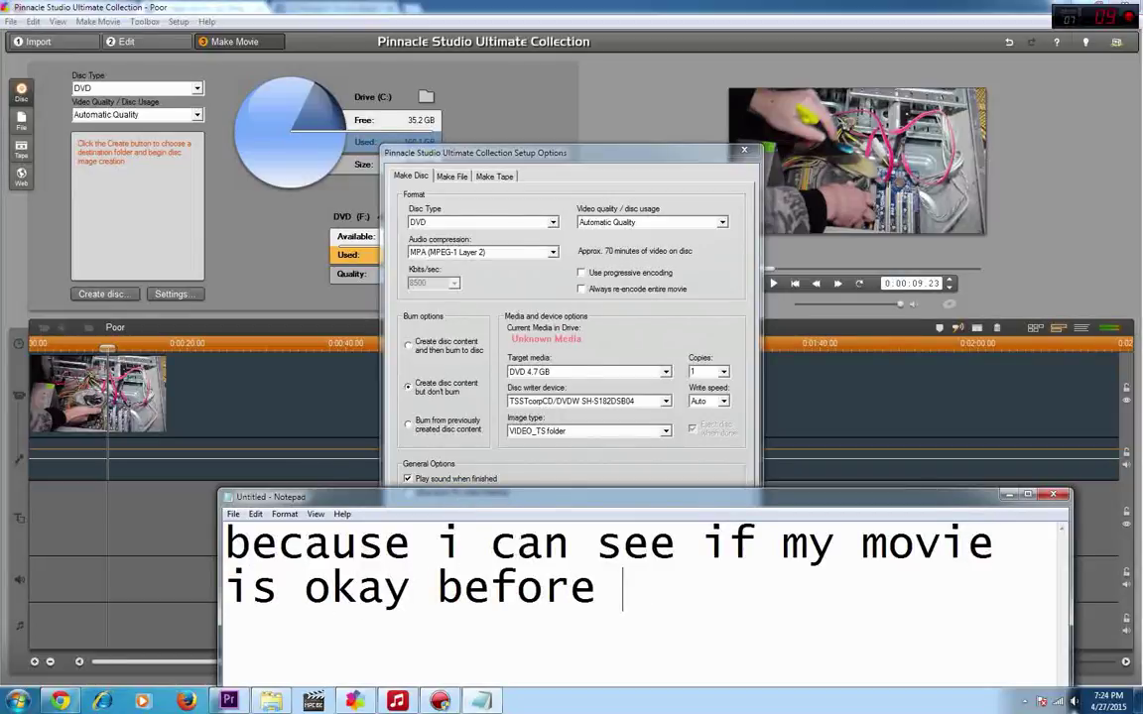
pyautogui.write('I bu')
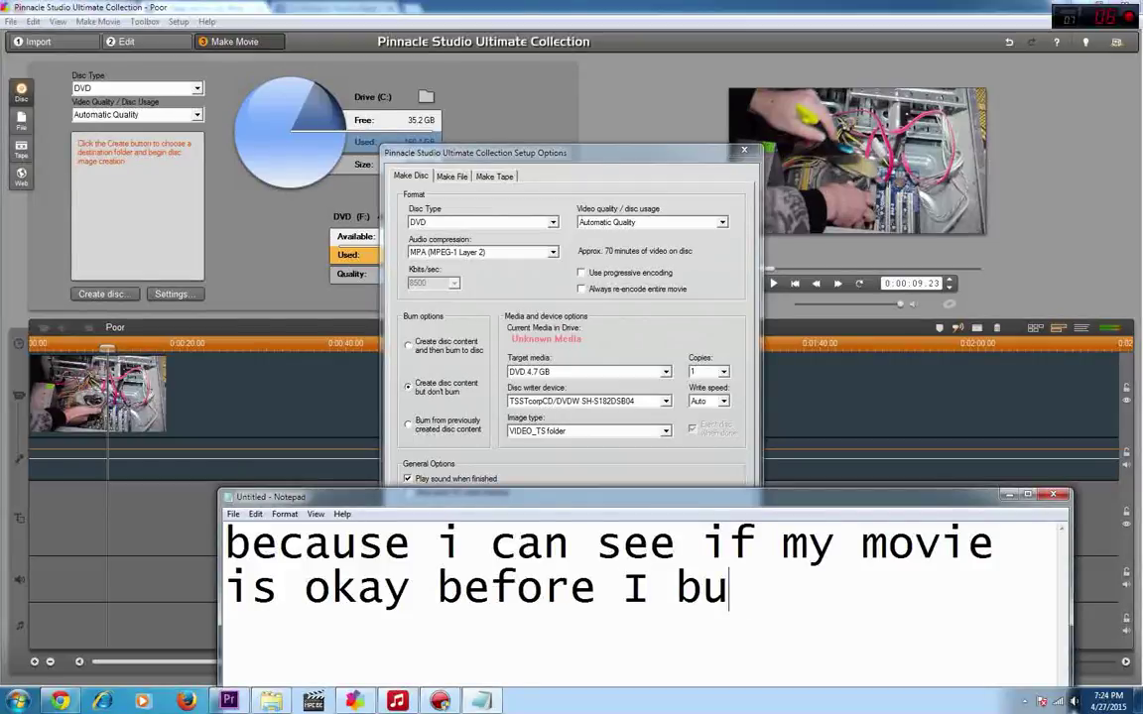
pyautogui.write('rn to dvd')
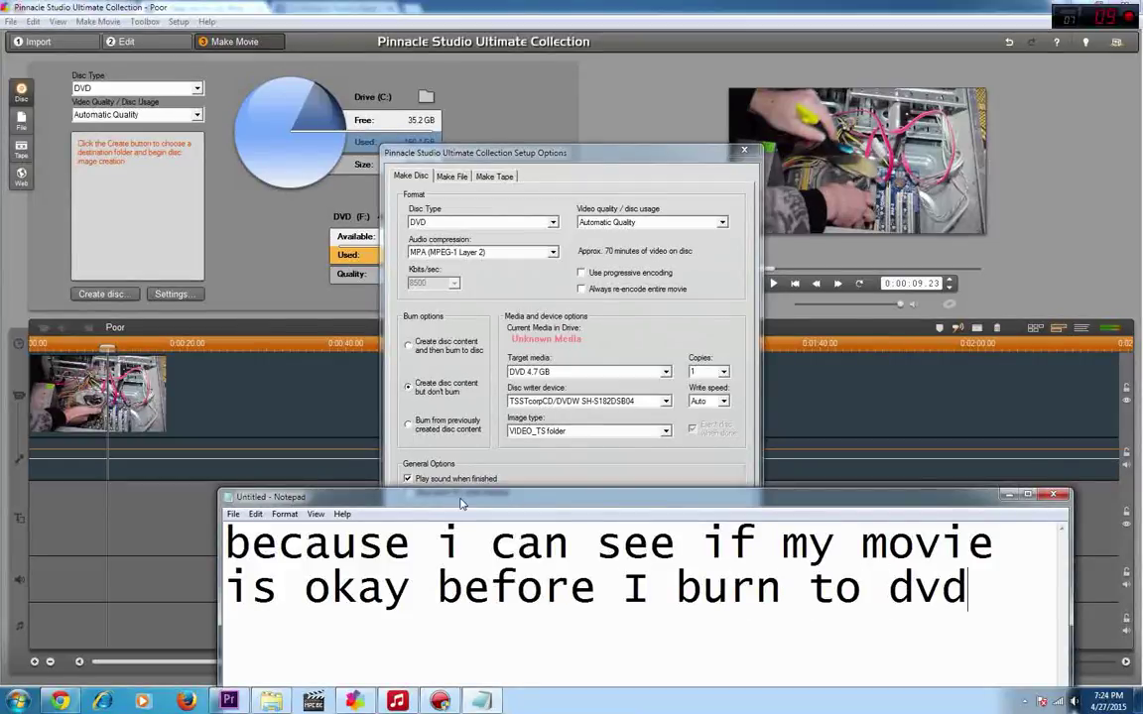
# Clear the explanation and write "then if my movie is ok" in the note.
pyautogui.hotkey('ctrl', 'a')
pyautogui.press('BackSpace')
pyautogui.write('th')
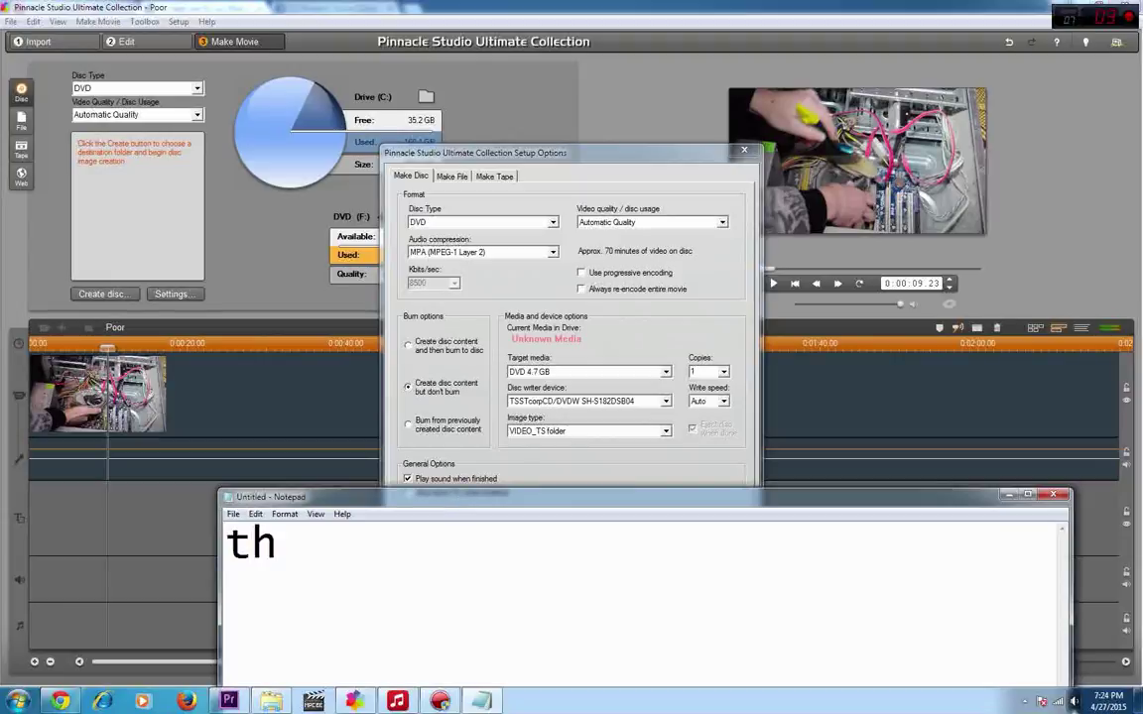
pyautogui.write('en if my ')
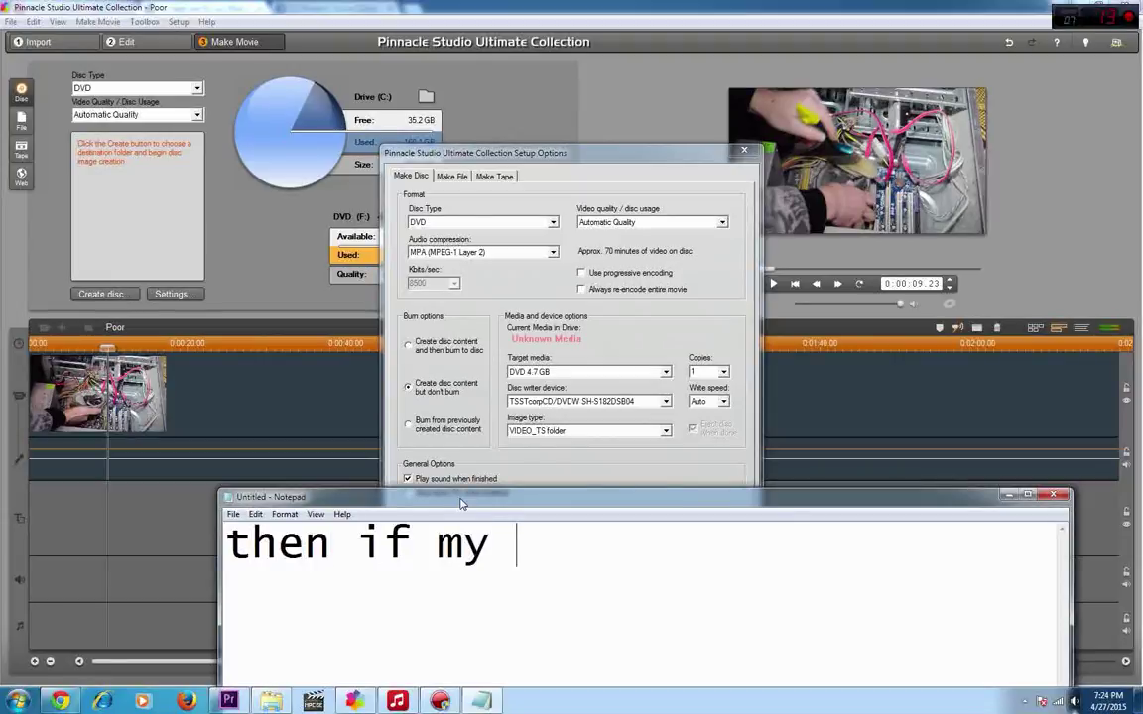
pyautogui.write('movie is ok')
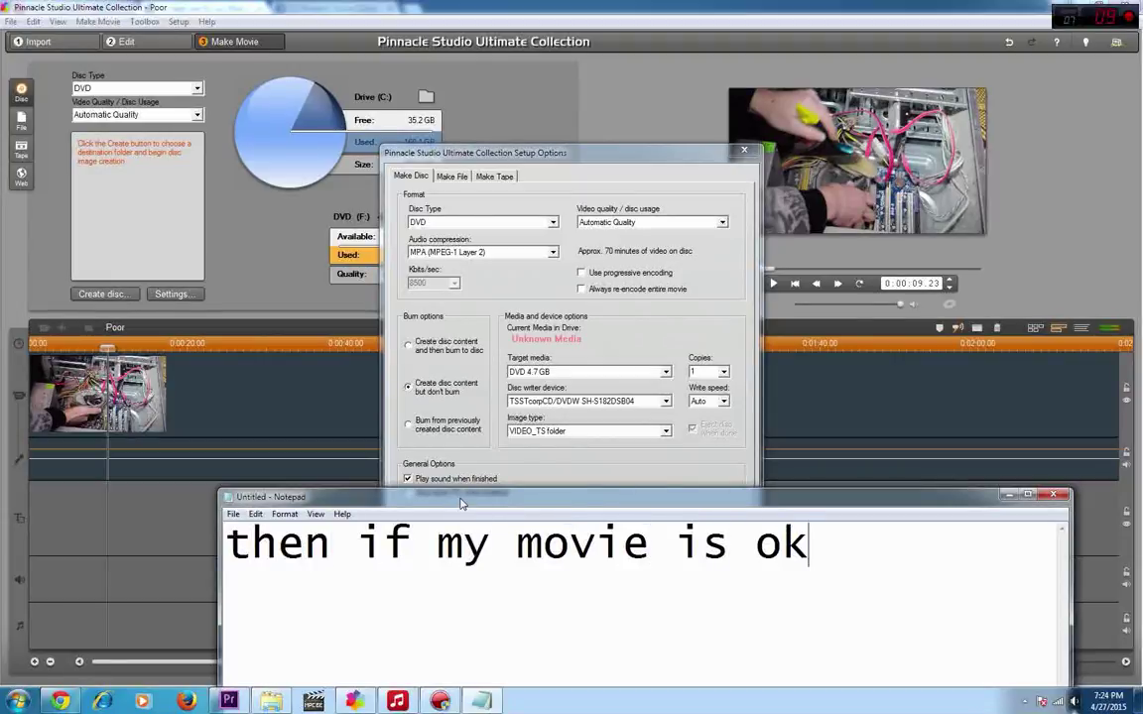
# Replace the note with "i click" and set Pinnacle Studio's burn option to "Burn from previously created disc content".
pyautogui.hotkey('ctrl', 'a')
pyautogui.press('BackSpace')
pyautogui.write('i c')
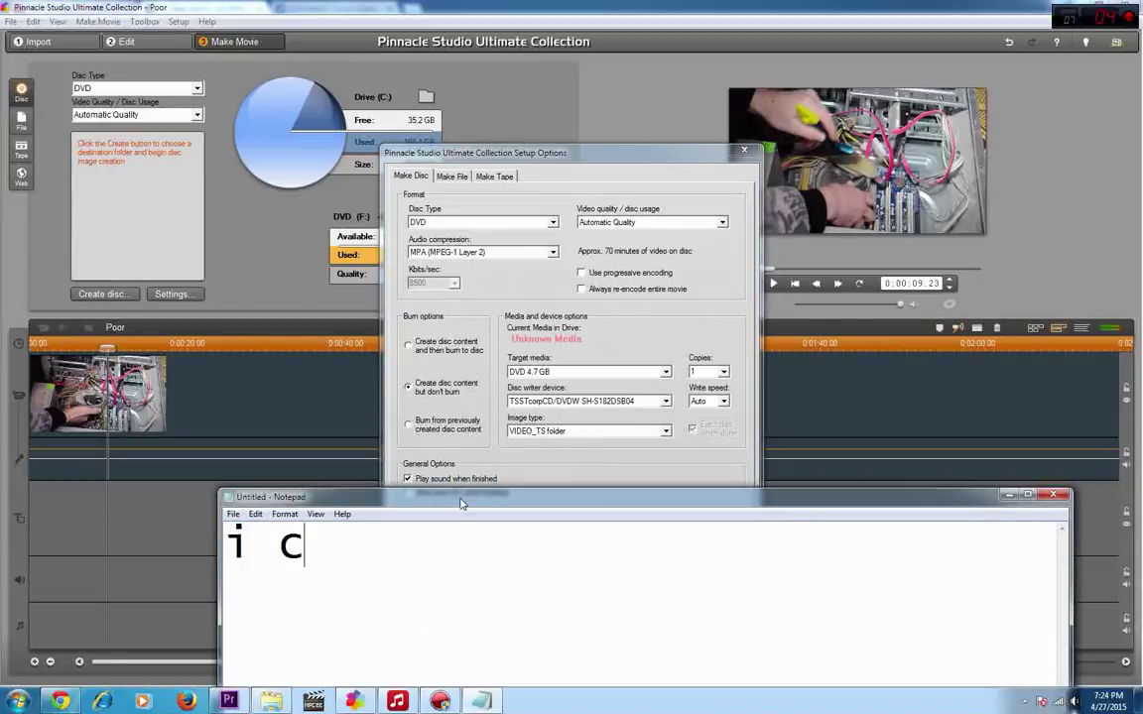
pyautogui.write('lick')
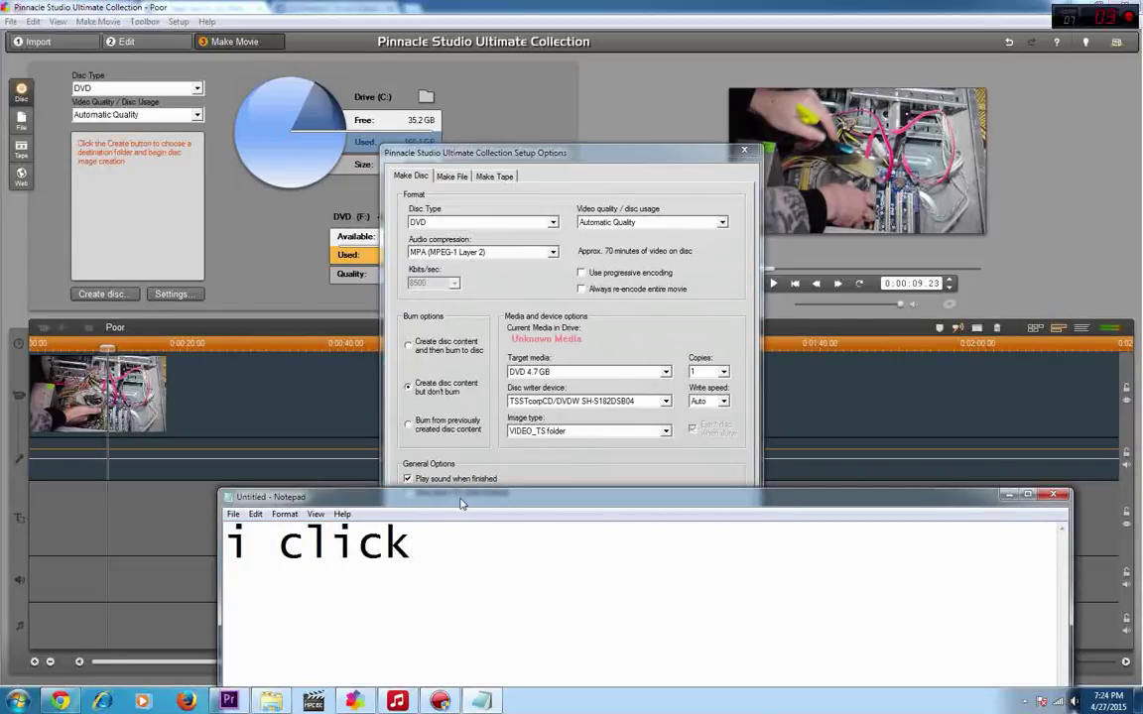
pyautogui.click(445, 432)
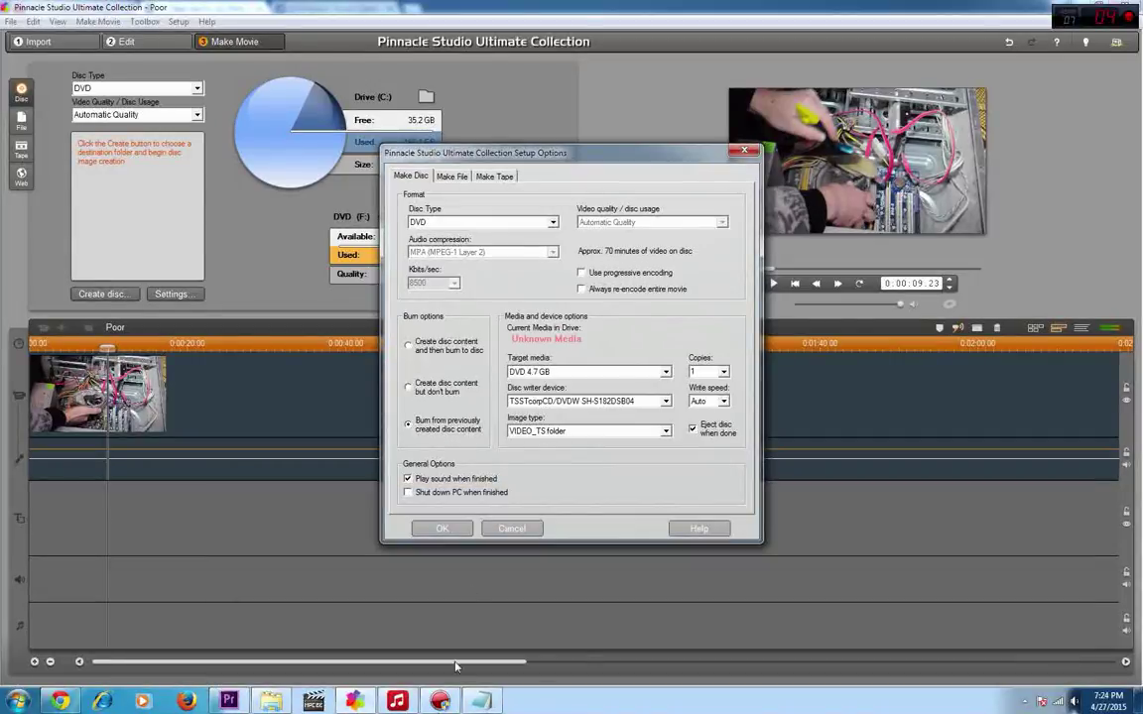
# Switch to Notepad and replace the note with "and then load my media video_ts".
pyautogui.click(480, 701)
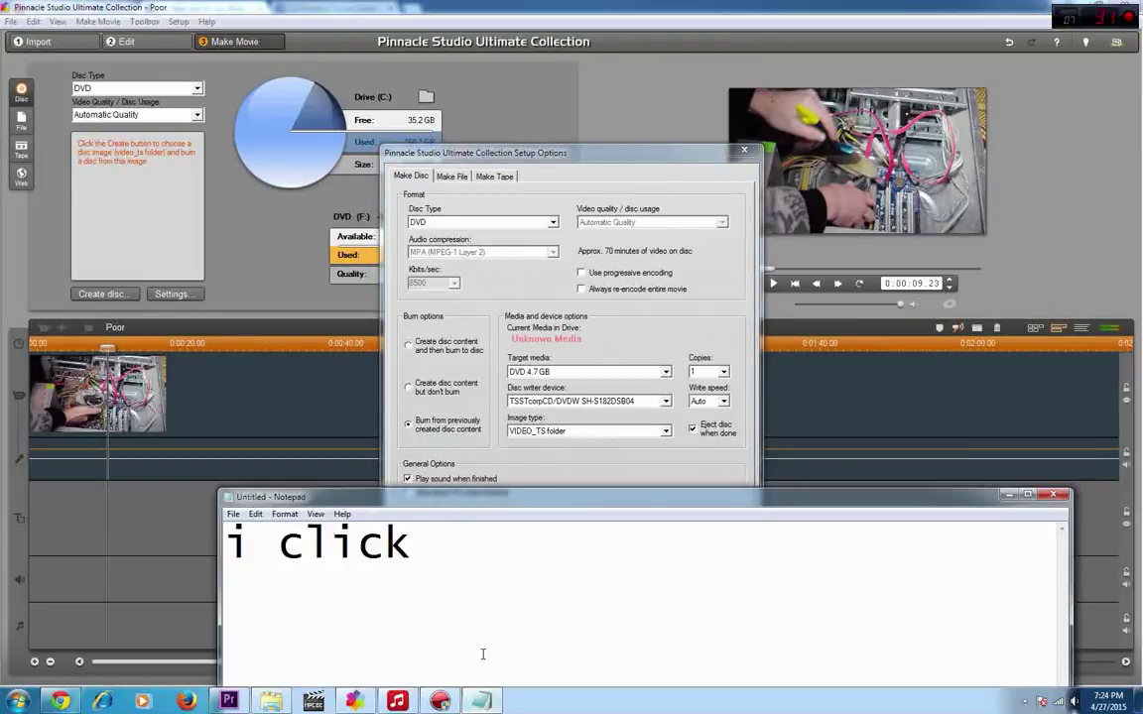
pyautogui.hotkey('ctrl', 'a')
pyautogui.write('and t')
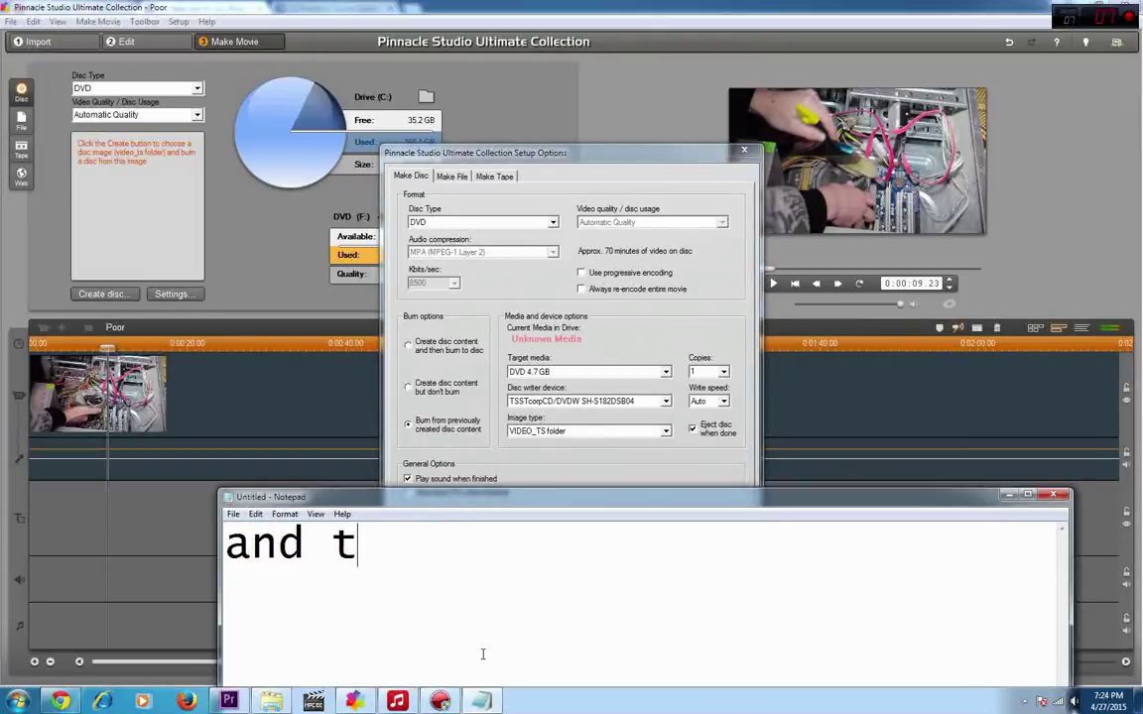
pyautogui.write('hen load')
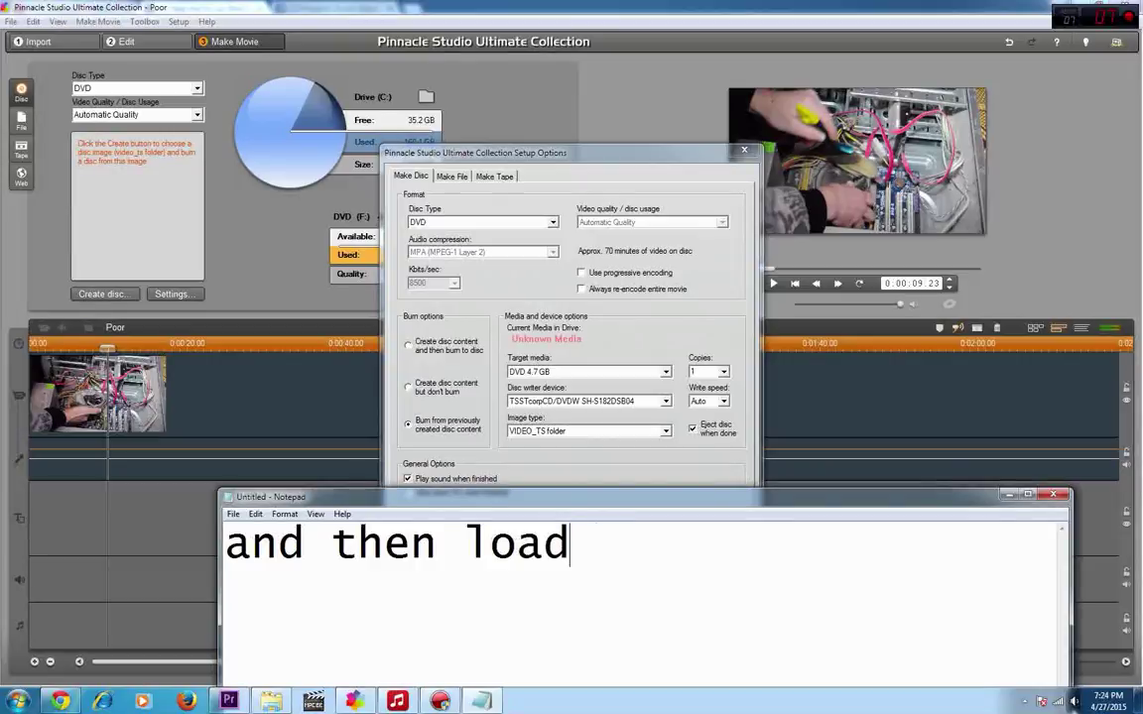
pyautogui.write(' my m')
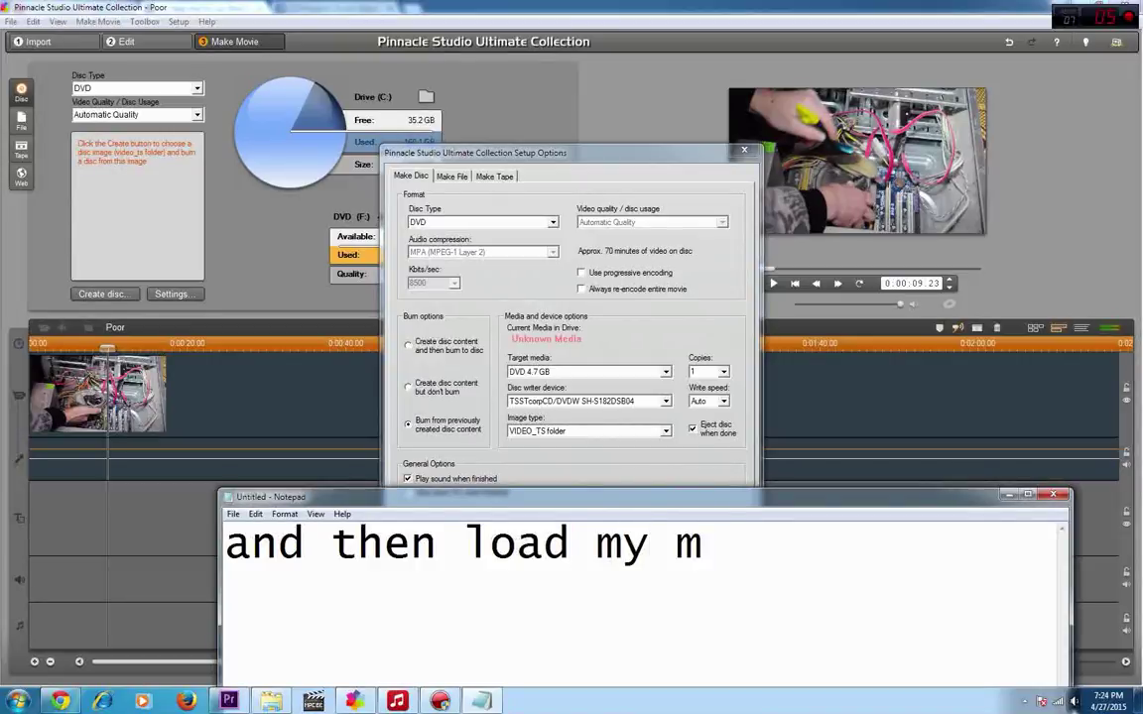
pyautogui.write('edi')
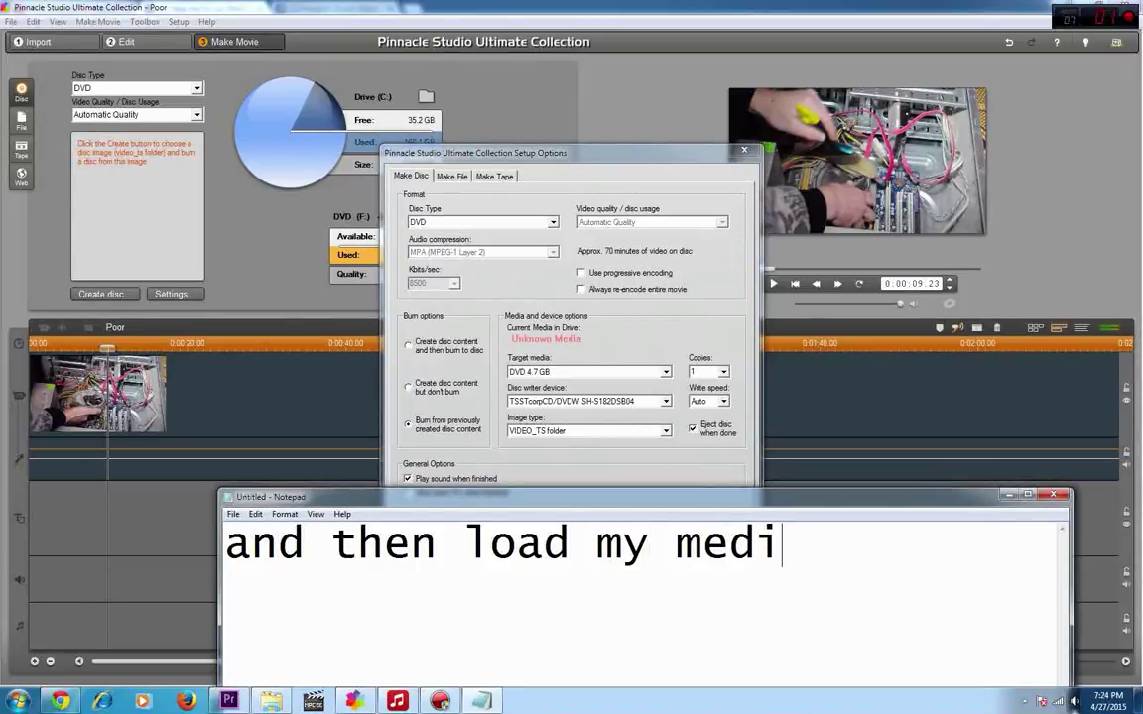
pyautogui.write('a t')
pyautogui.press('BackSpace')
pyautogui.write('video_ts')
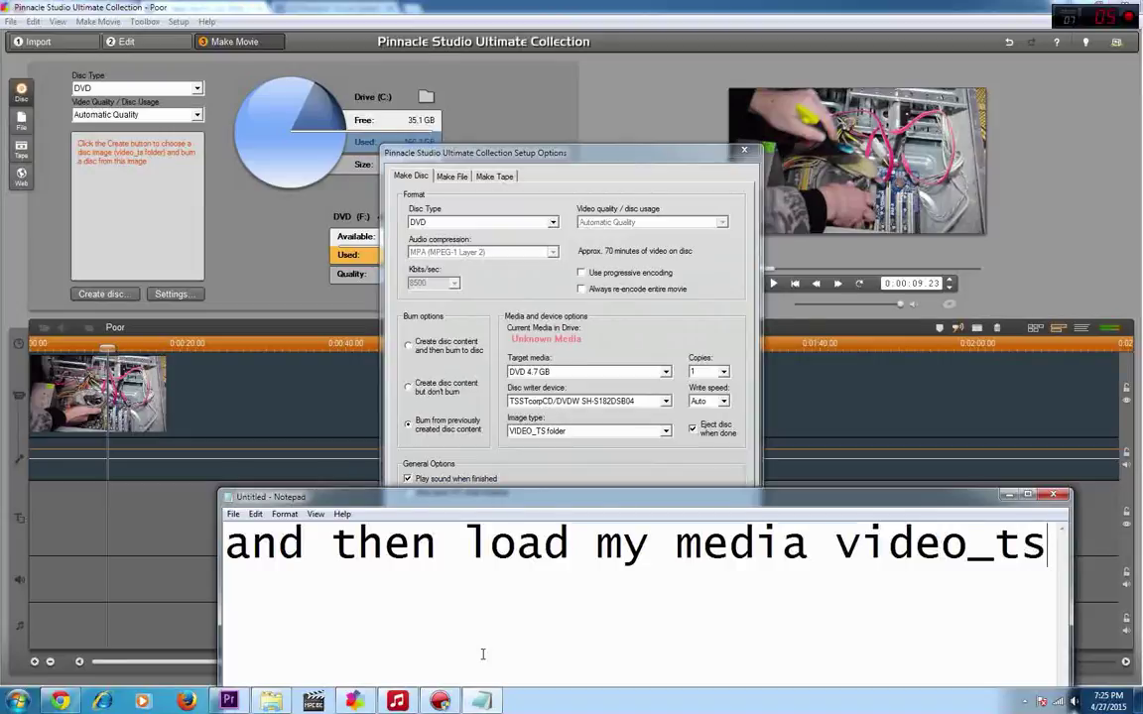
# Replace the note with "this is great because you dont have to spend dvd at all the time and all of them look faulty".
pyautogui.hotkey('ctrl', 'a')
pyautogui.press('BackSpace')
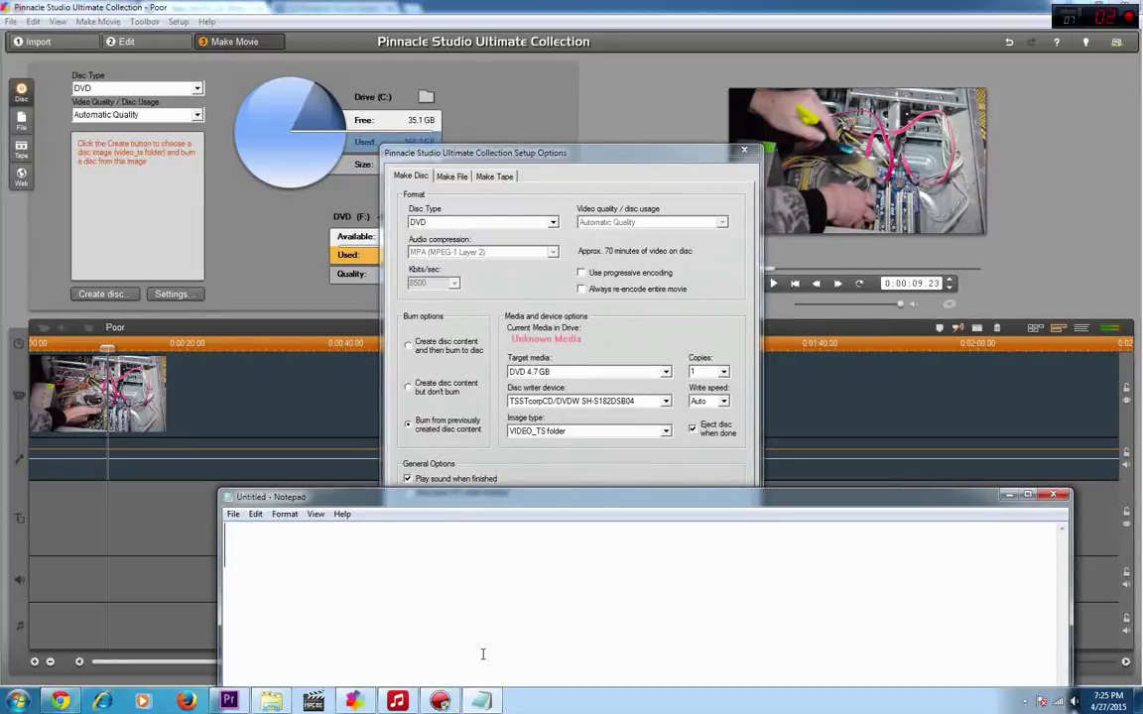
pyautogui.write('this is g')
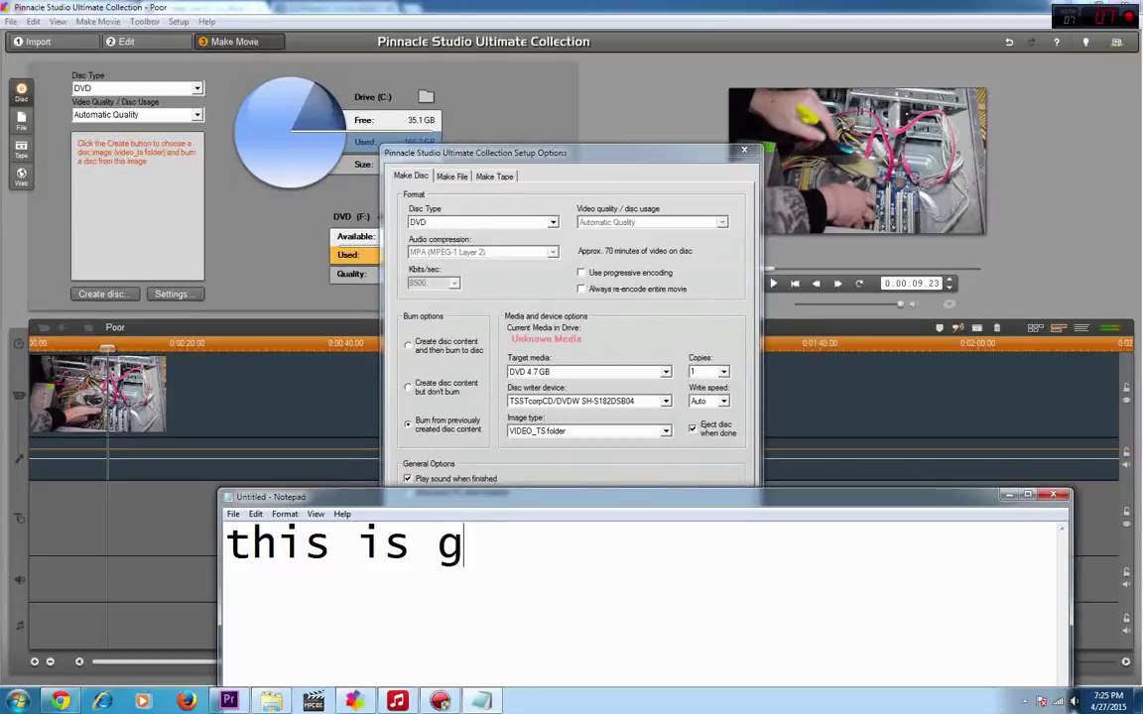
pyautogui.write('reat bec')
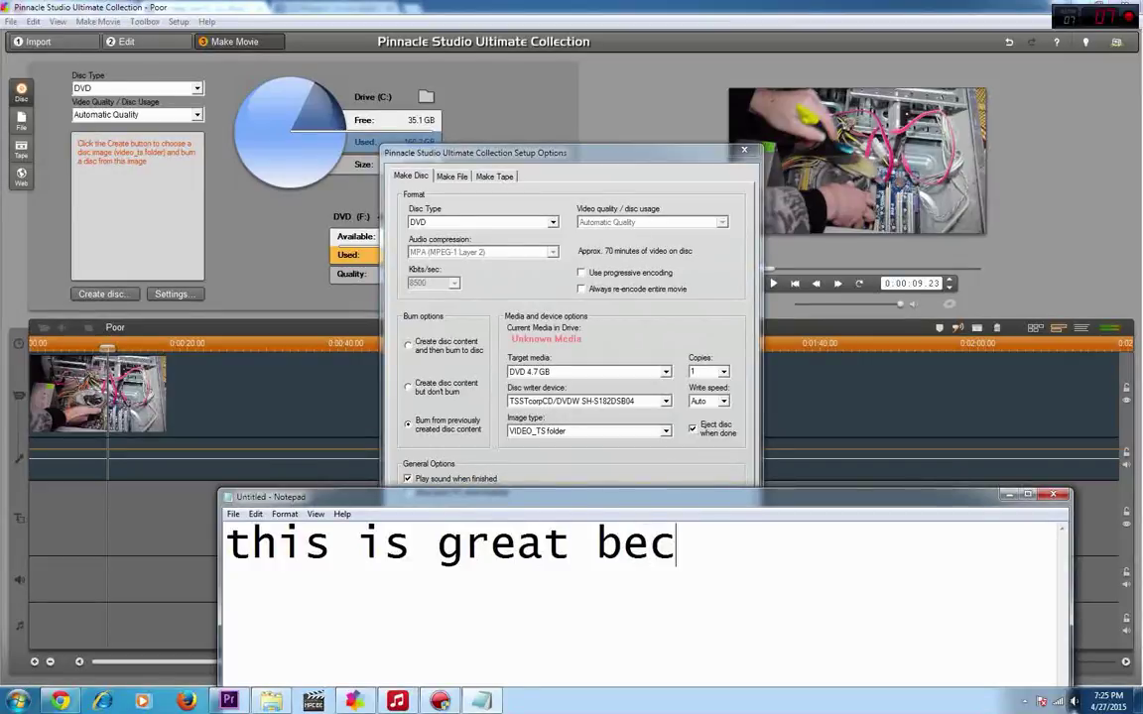
pyautogui.write('ause you do')
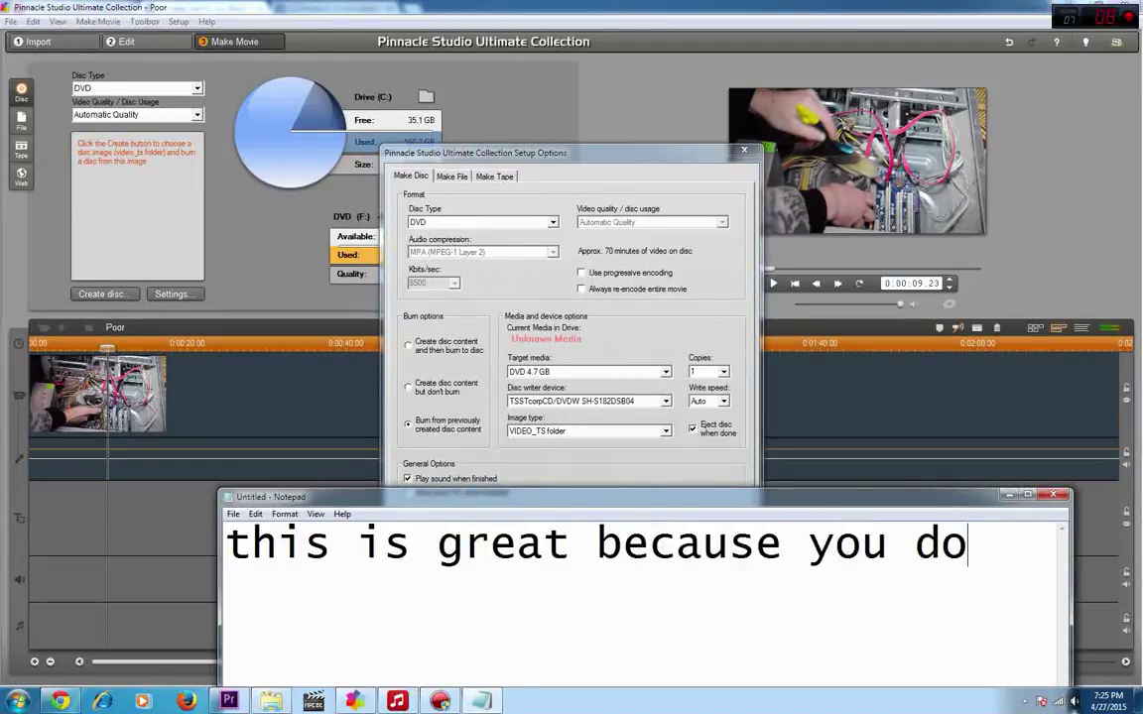
pyautogui.write('nt have to sepe')
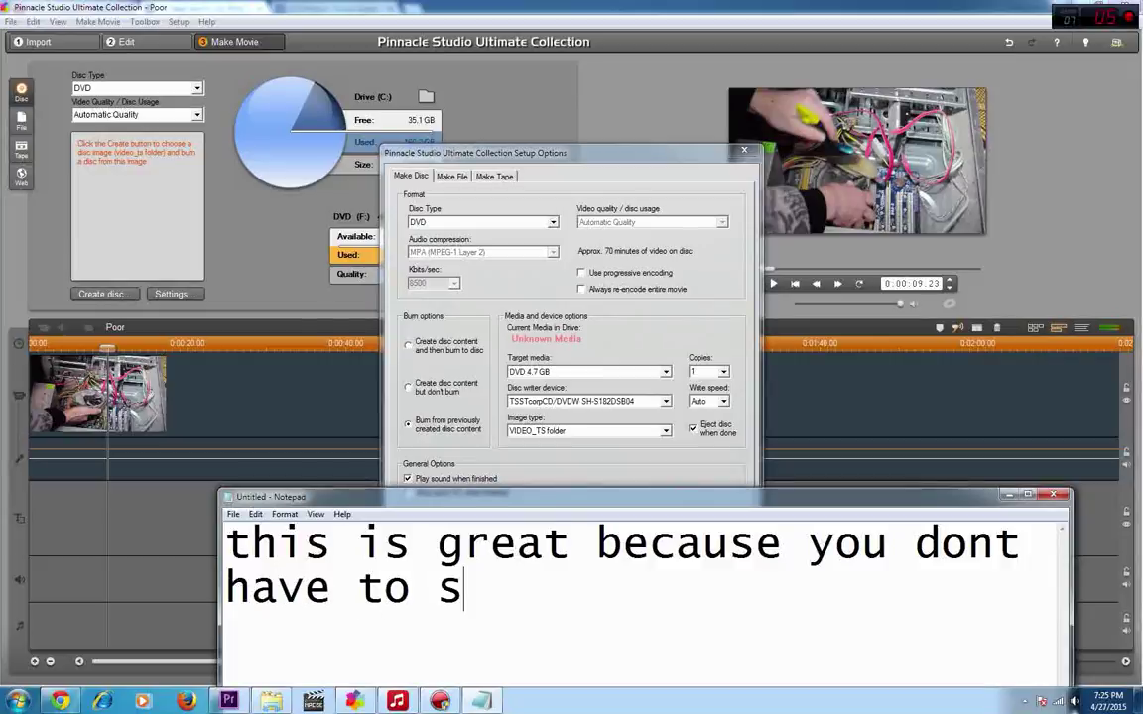
pyautogui.press('BackSpace')
pyautogui.press('BackSpace')
pyautogui.press('BackSpace')
pyautogui.write('pen')
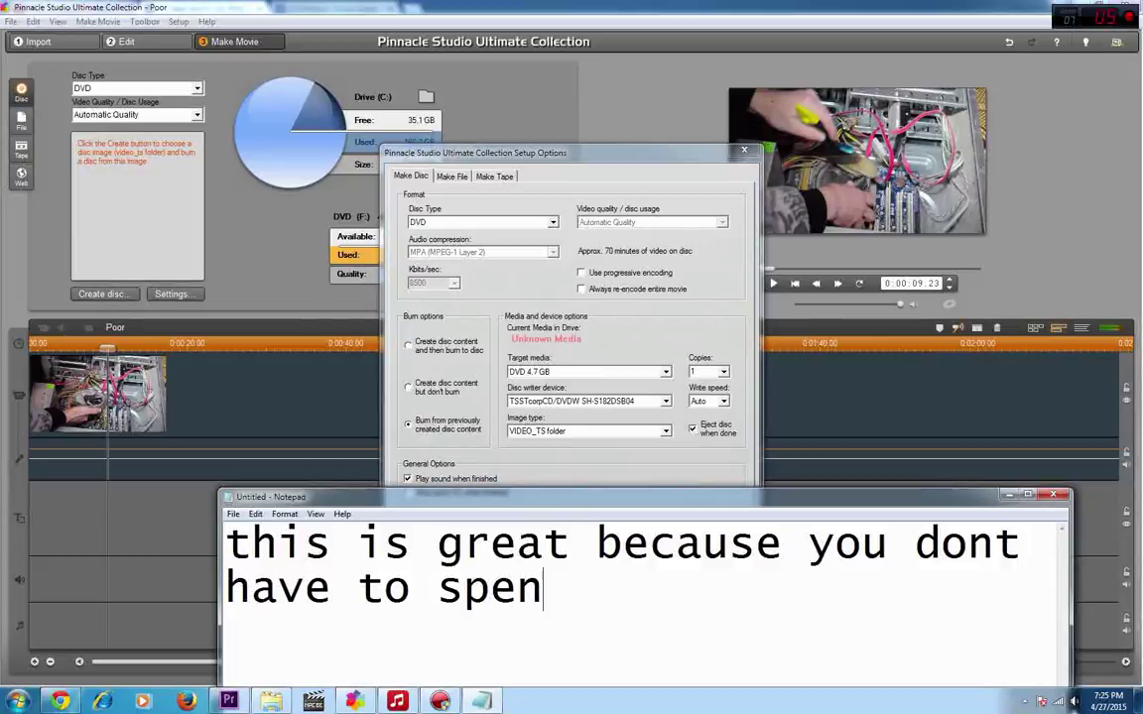
pyautogui.write('d dvd a')
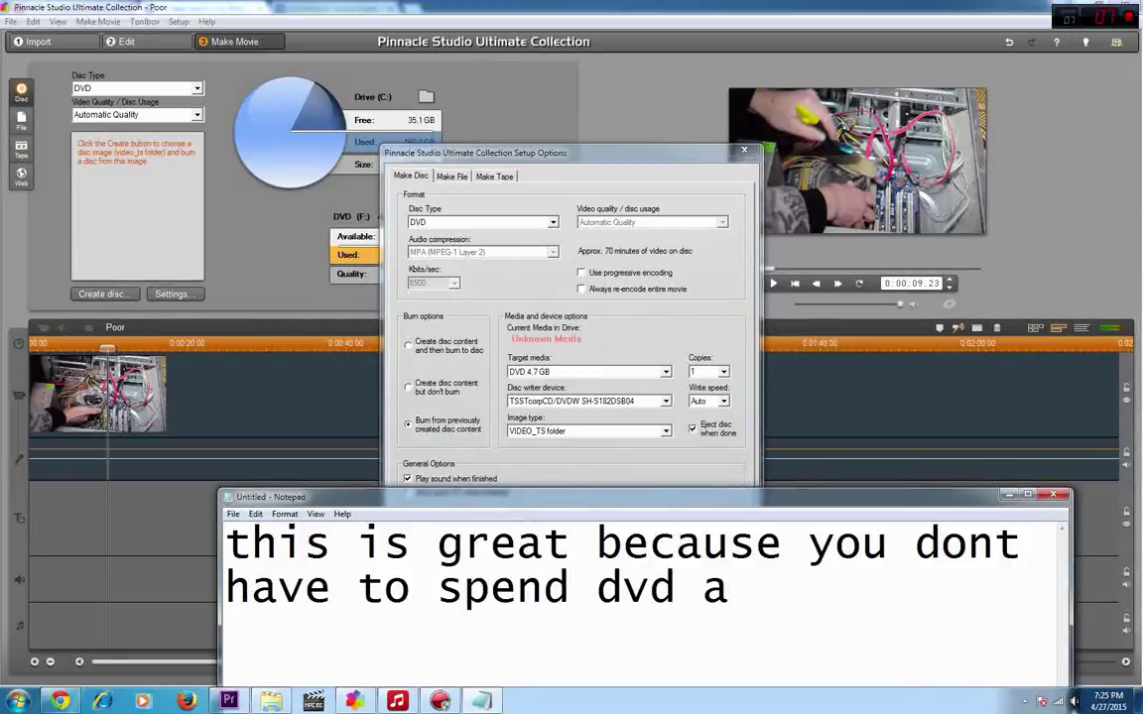
pyautogui.write('t all the t')
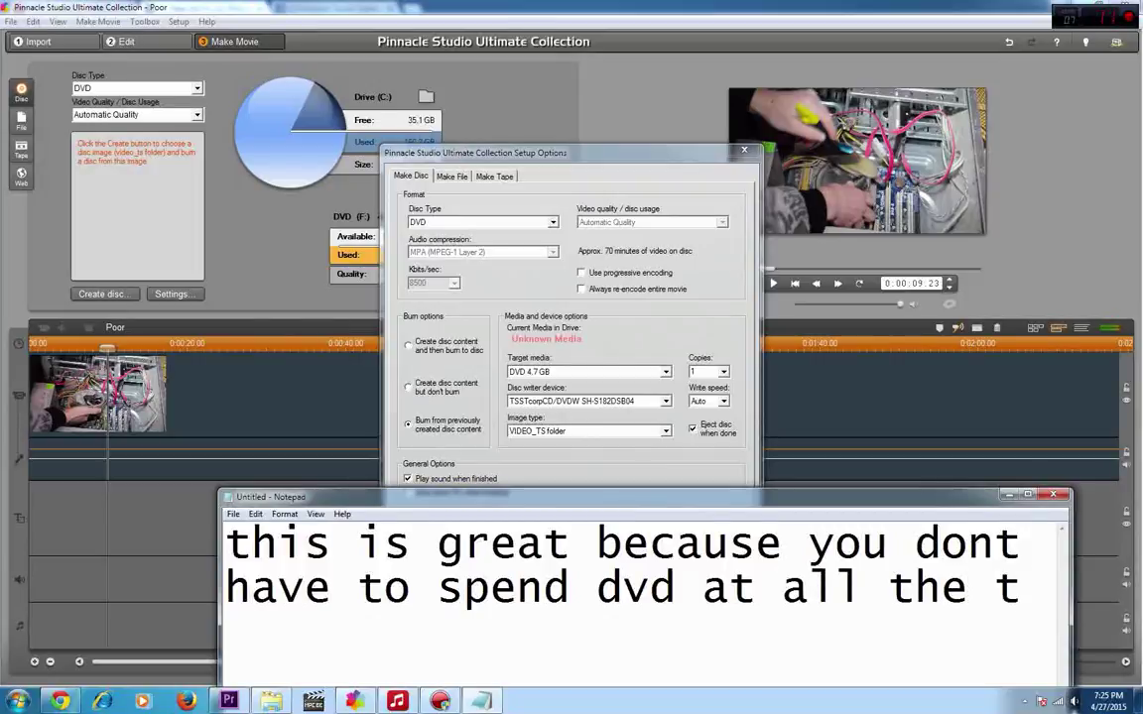
pyautogui.write('ime and al')
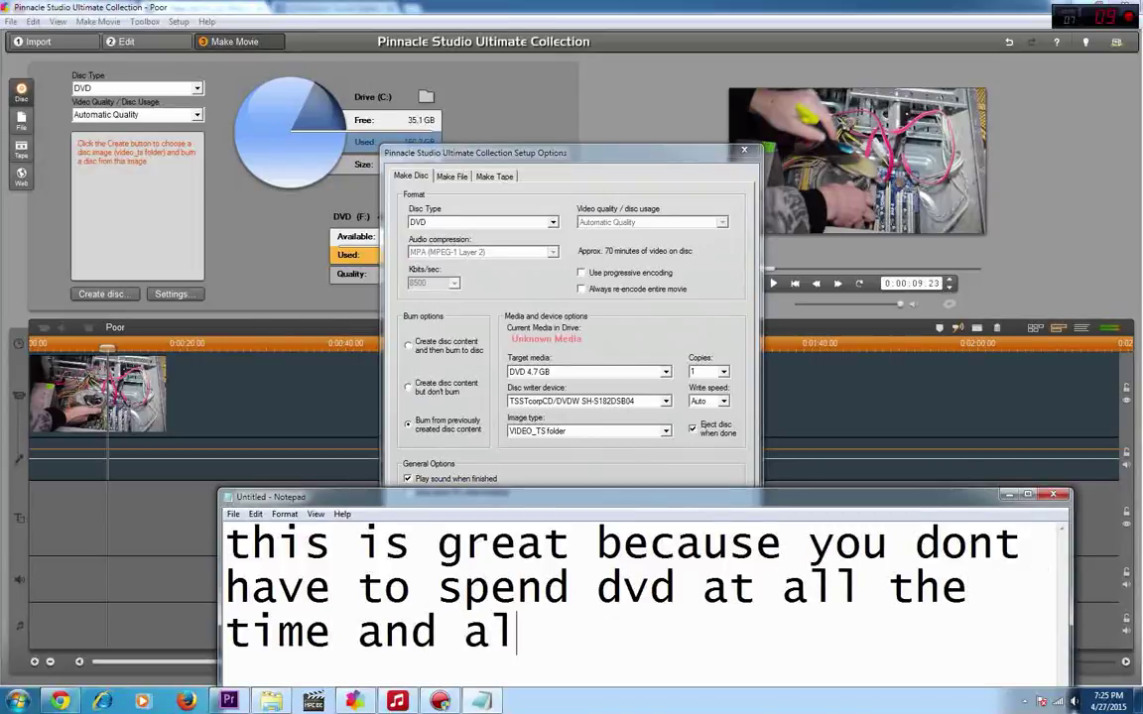
pyautogui.write('l of')
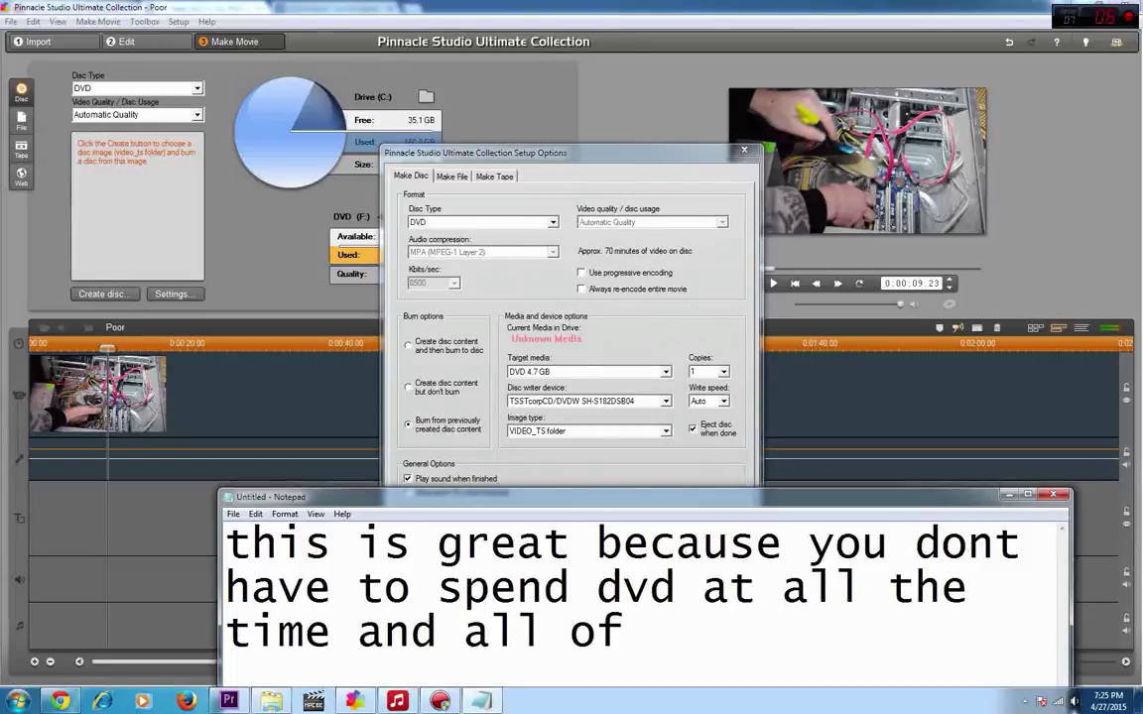
pyautogui.write(' them look')
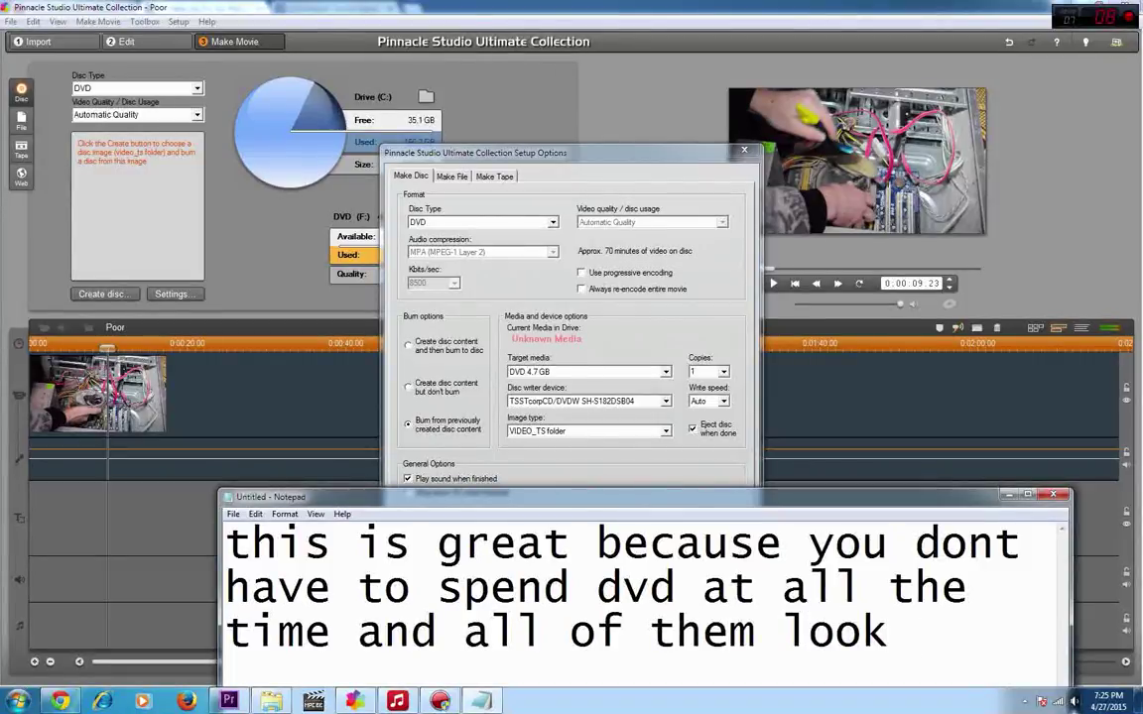
pyautogui.write(' faulty')
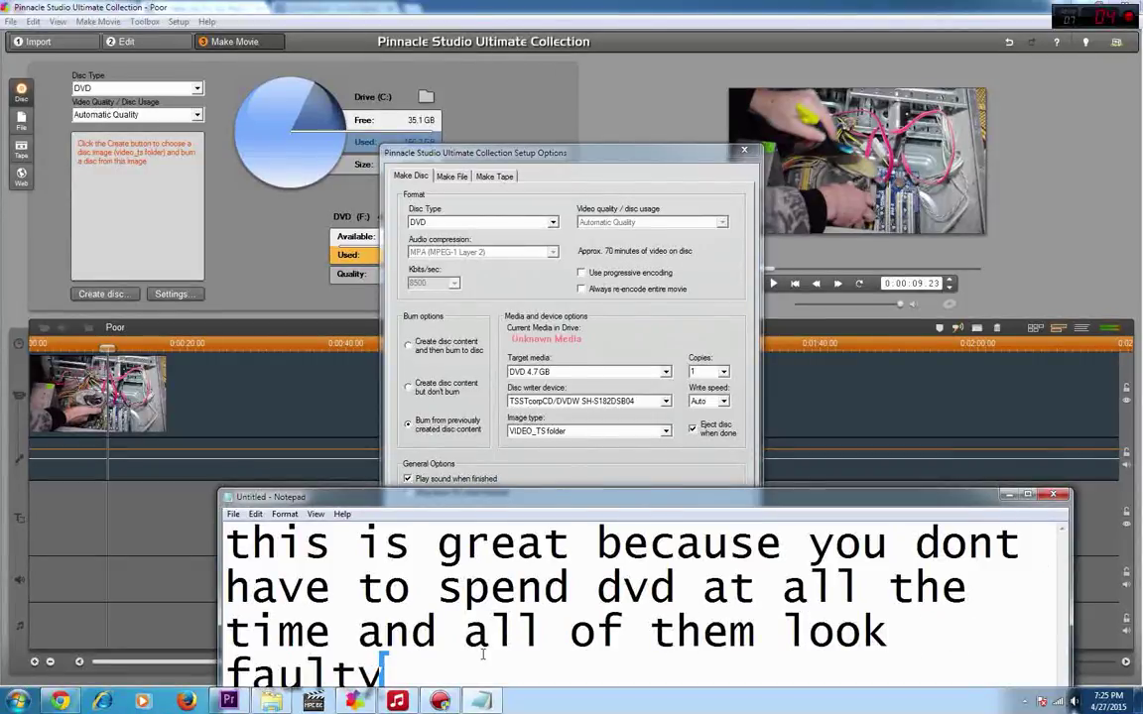
# Clear the note and write "but this wway seems to be very silly".
pyautogui.hotkey('ctrl', 'a')
pyautogui.press('Delete')
pyautogui.write('but')
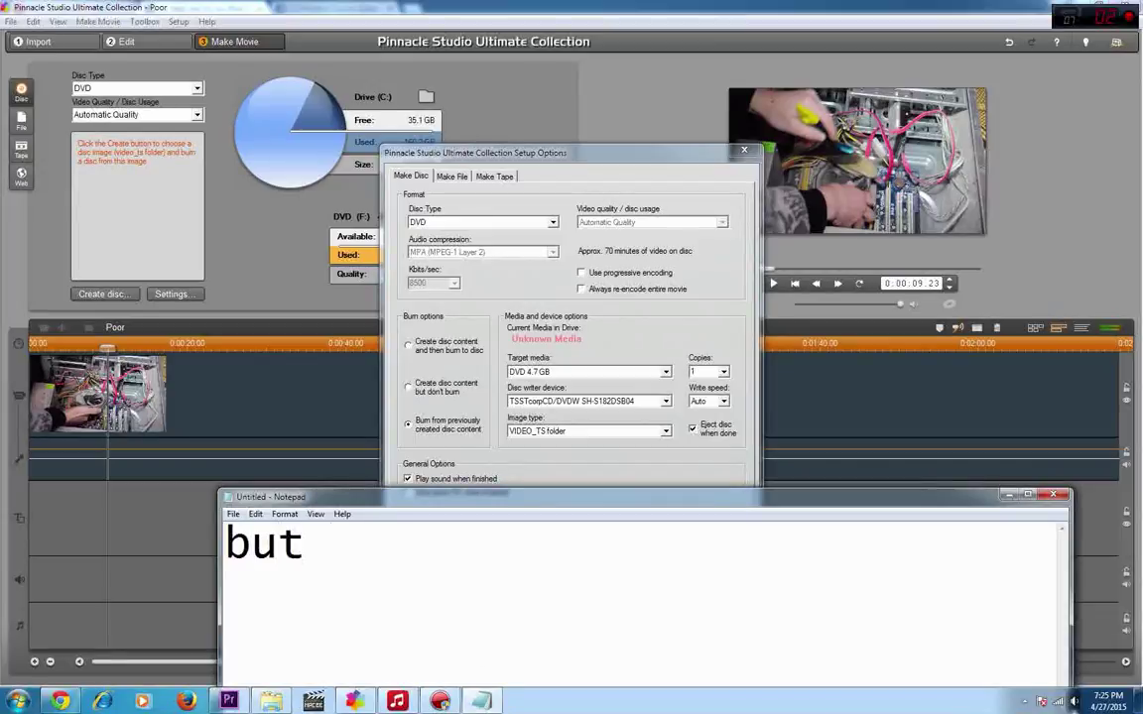
pyautogui.write(' this ww')
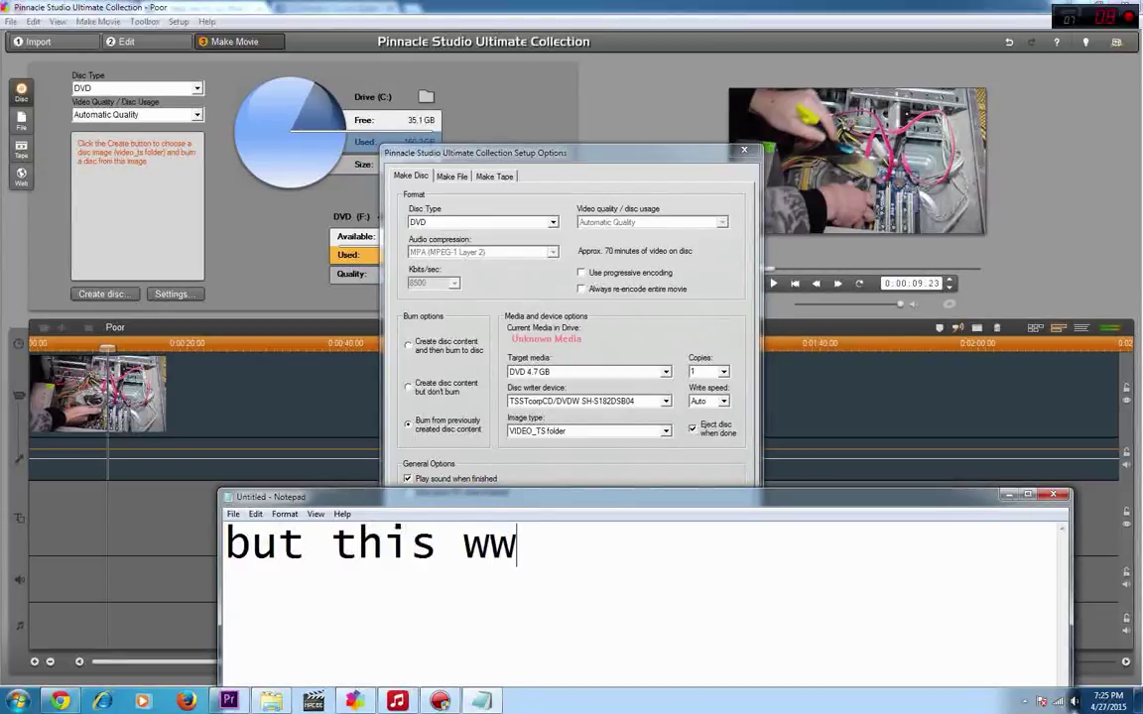
pyautogui.write('ay seems t')
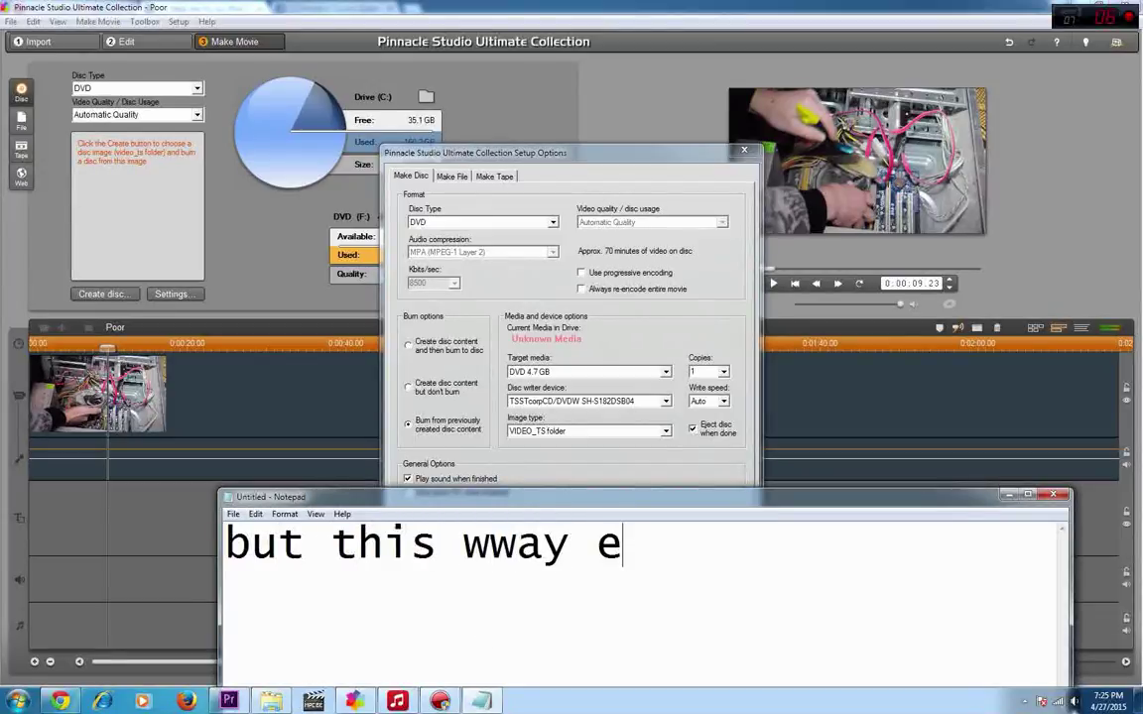
pyautogui.write('o ')
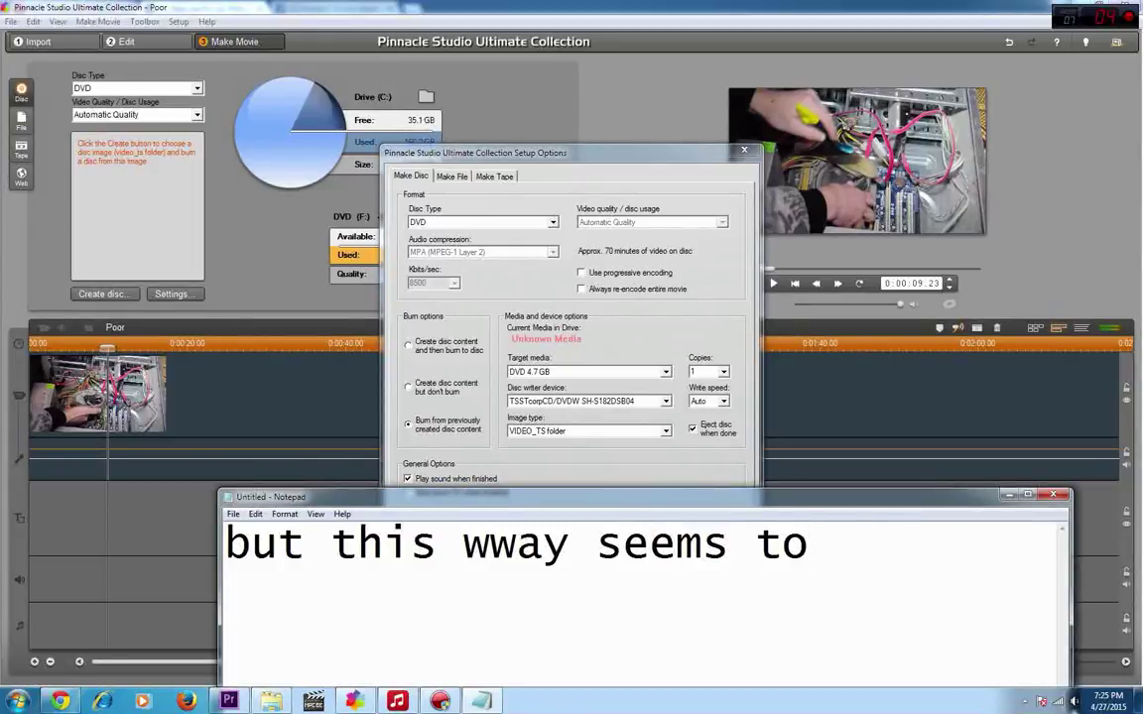
pyautogui.write('be ver')
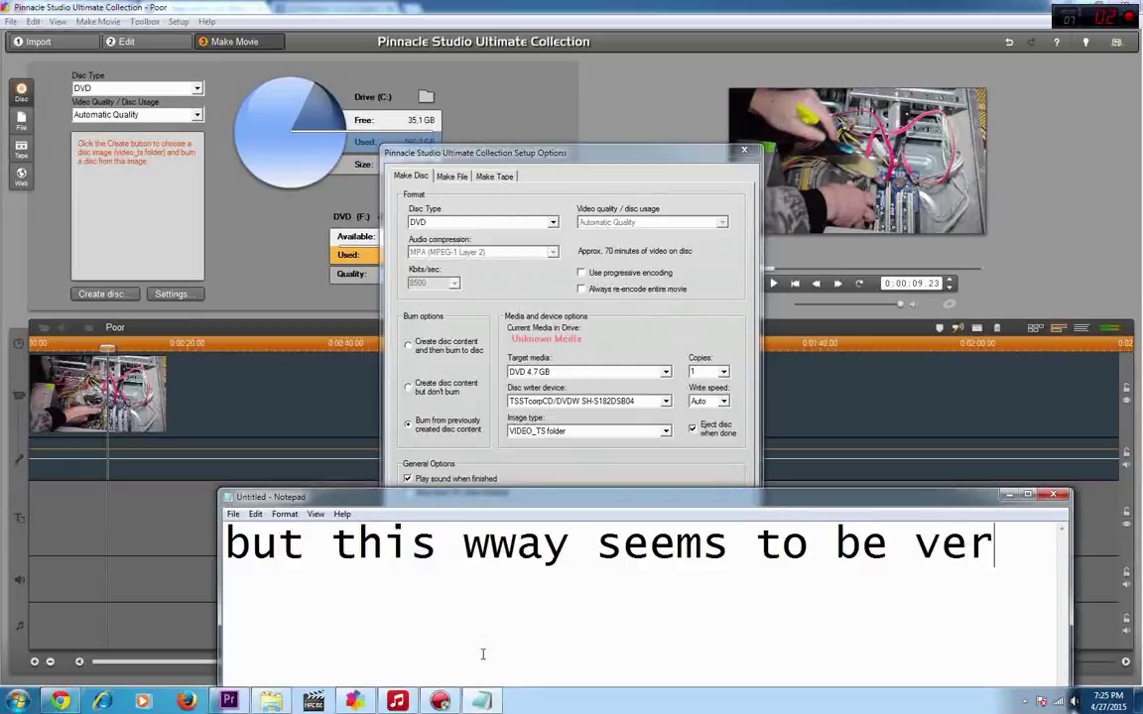
pyautogui.write('y si')
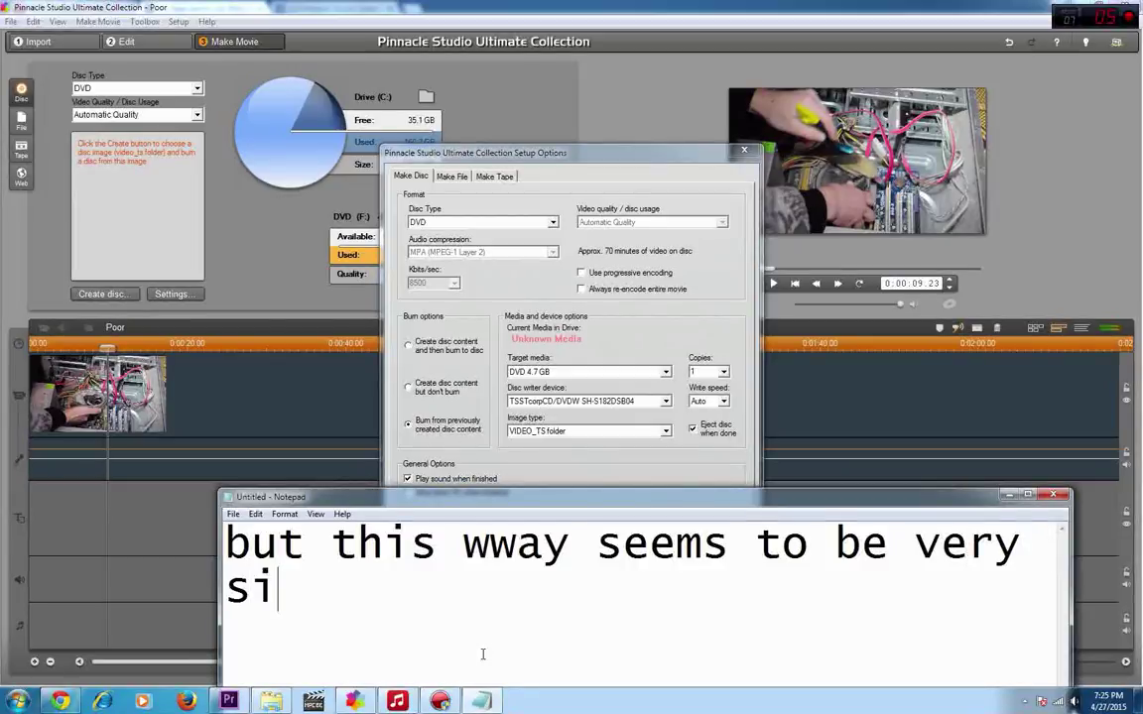
pyautogui.write('lly')
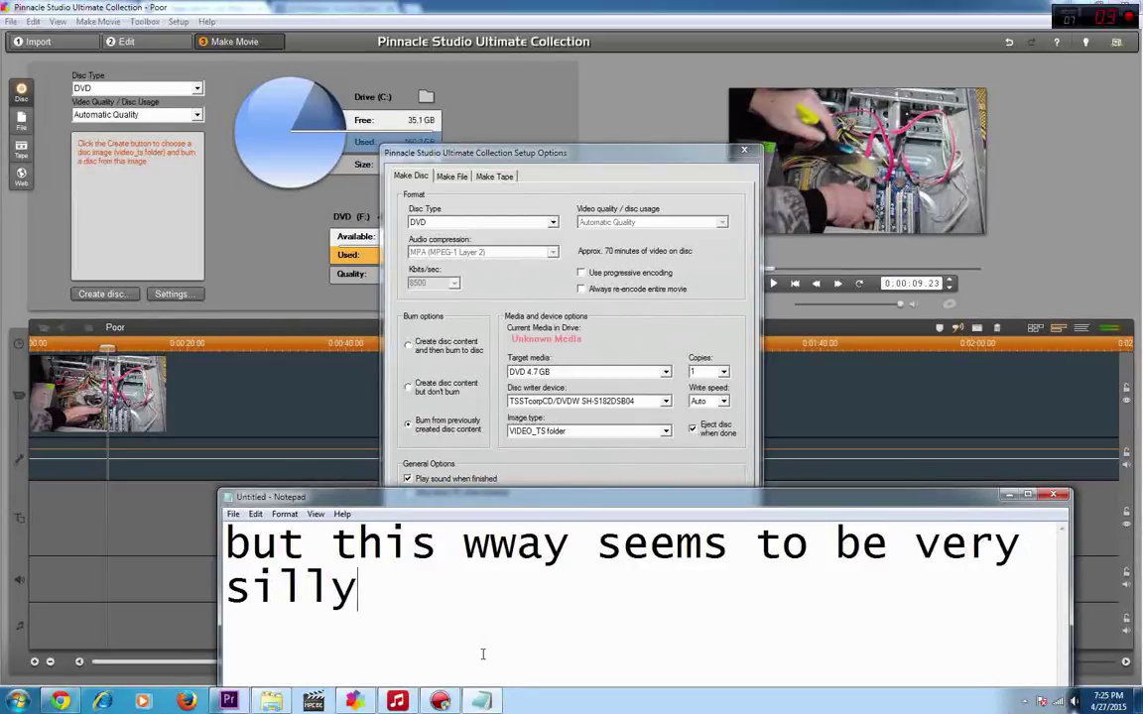
# Replace the note with "i use another way...I CREATE a file and then i burn using NERO or POWER DIRECTOR".
pyautogui.hotkey('ctrl', 'a')
pyautogui.press('BackSpace')
pyautogui.write('i us')
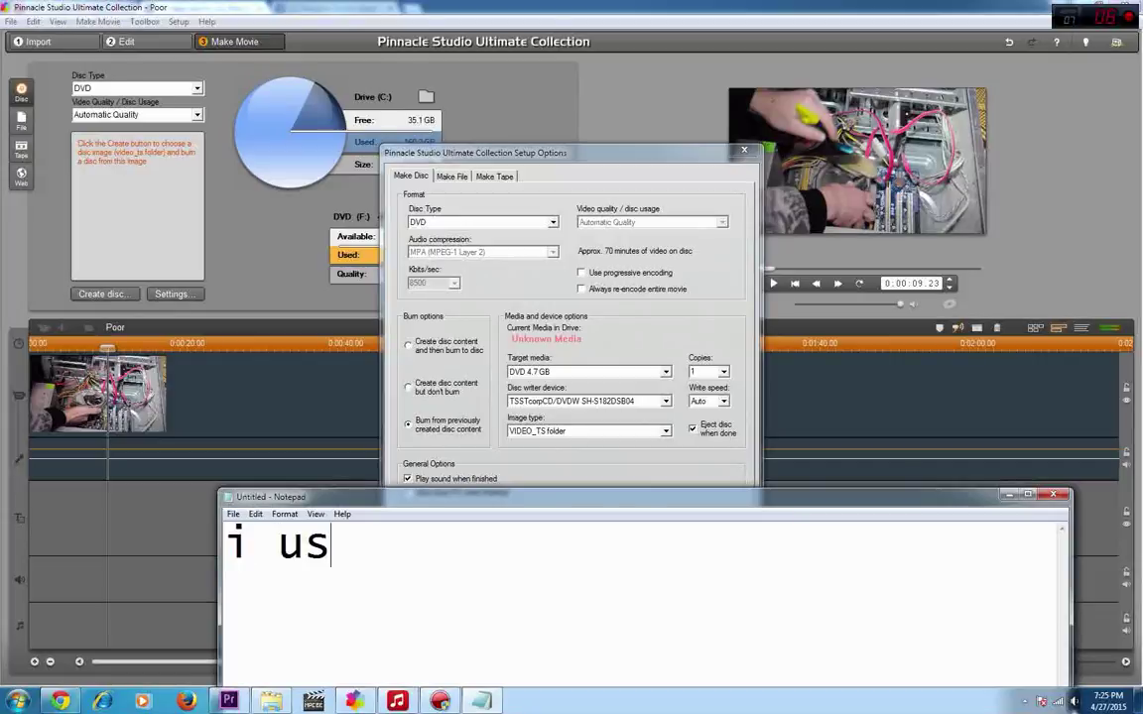
pyautogui.write('e another w')
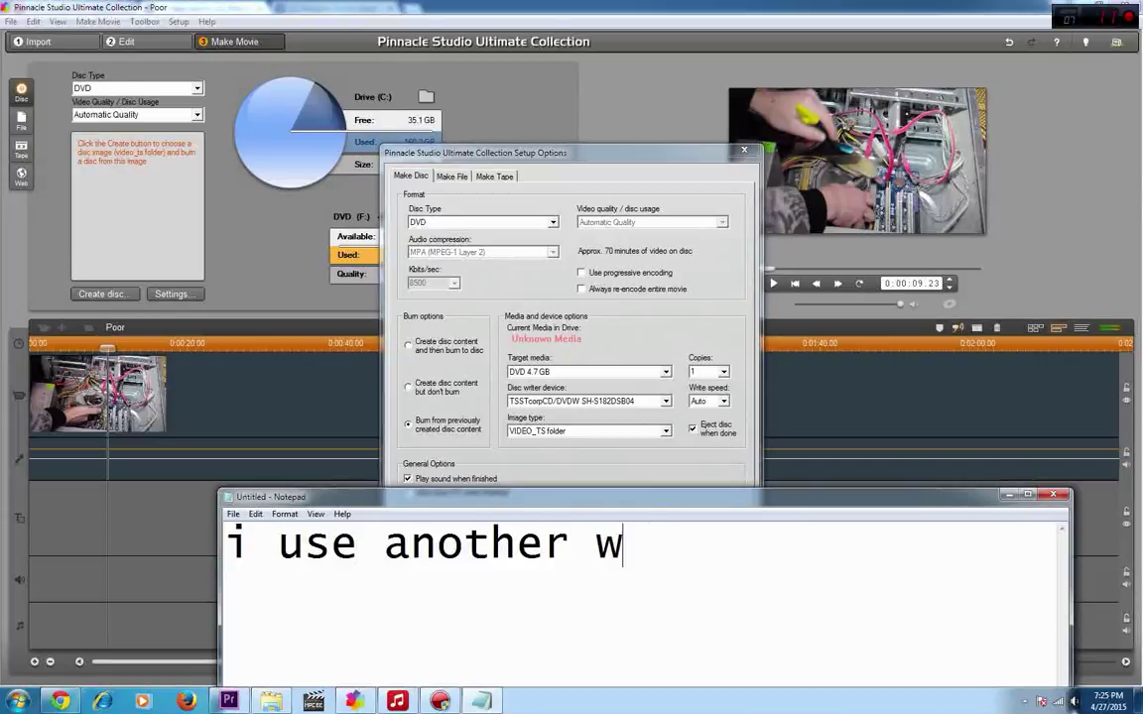
pyautogui.write('ay')
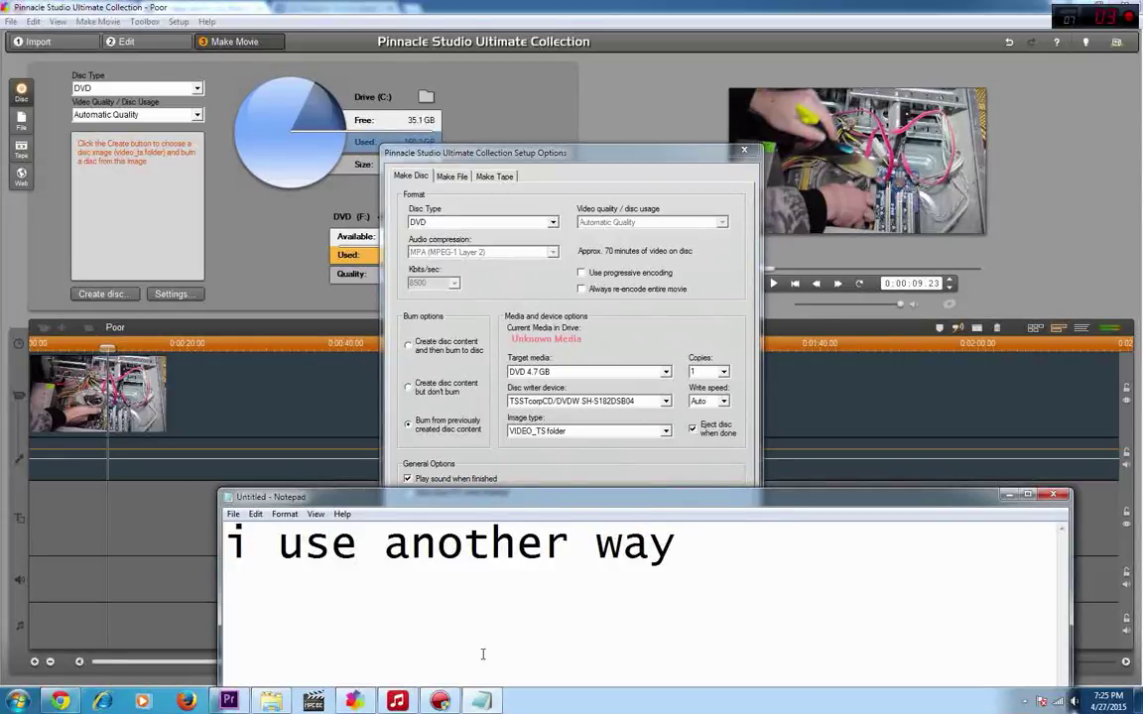
pyautogui.write('...I CRE')
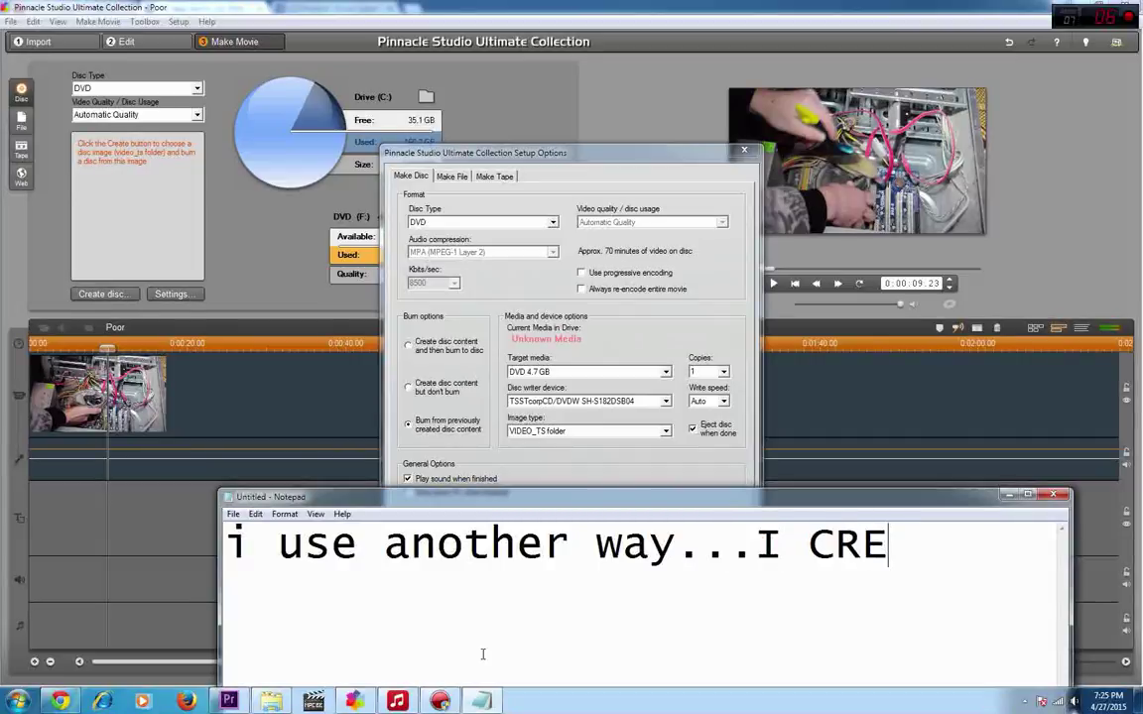
pyautogui.write('ATE a f')
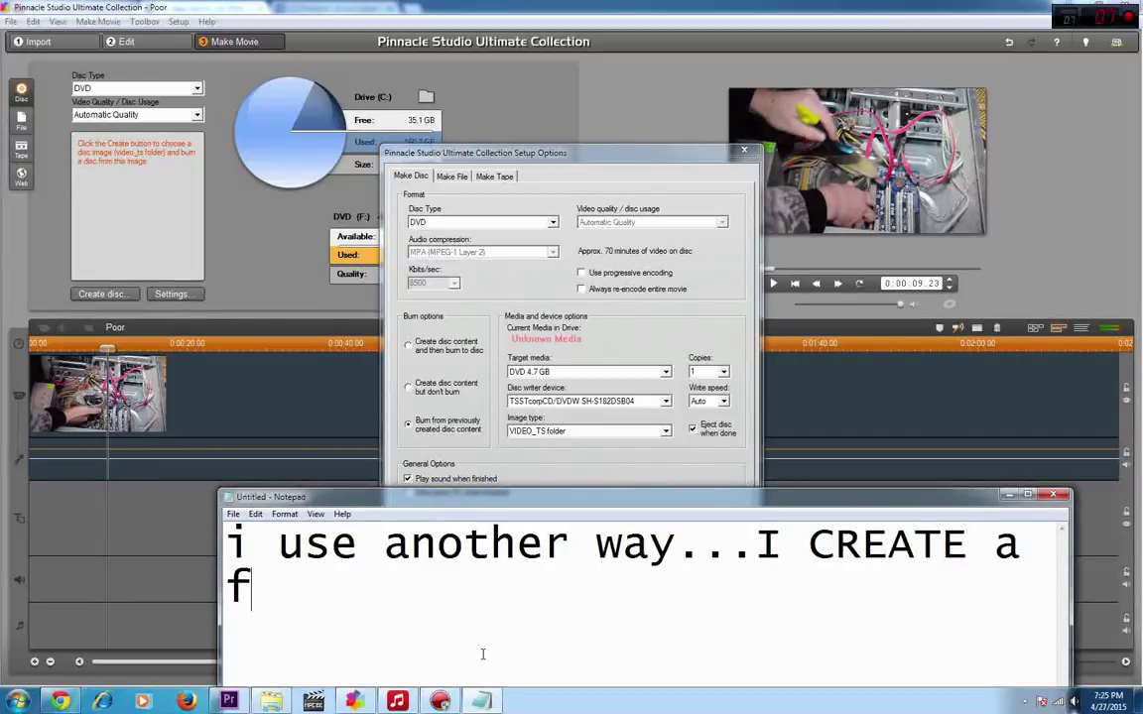
pyautogui.write('ile and the')
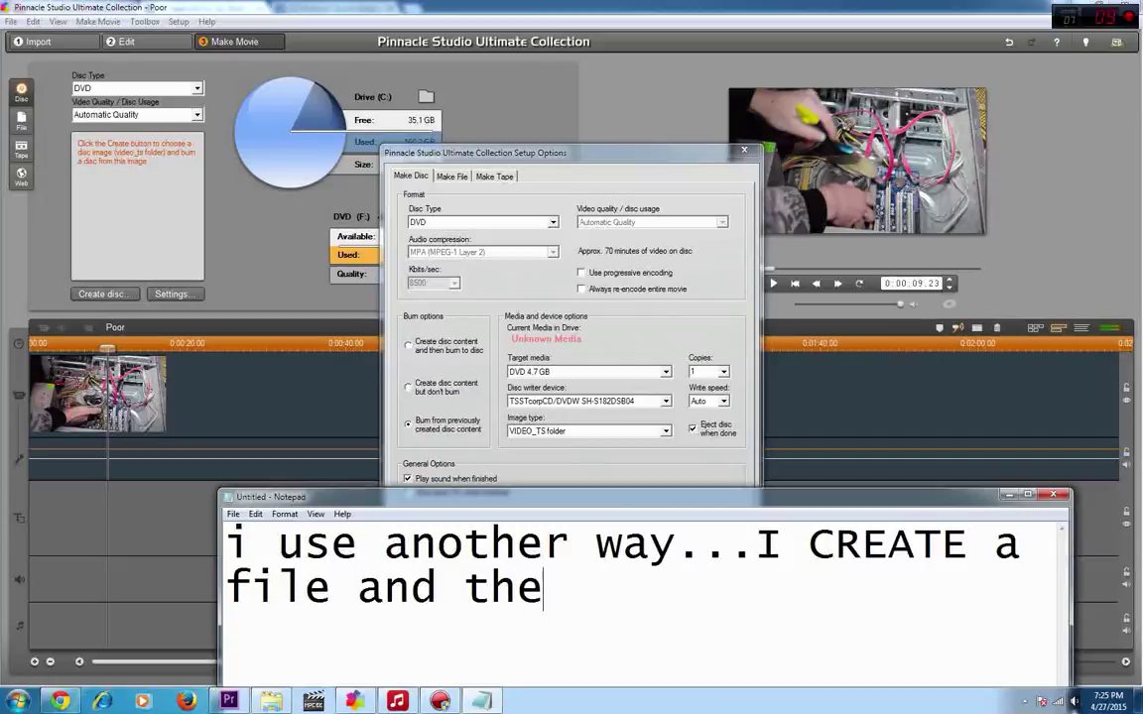
pyautogui.write('n i bur')
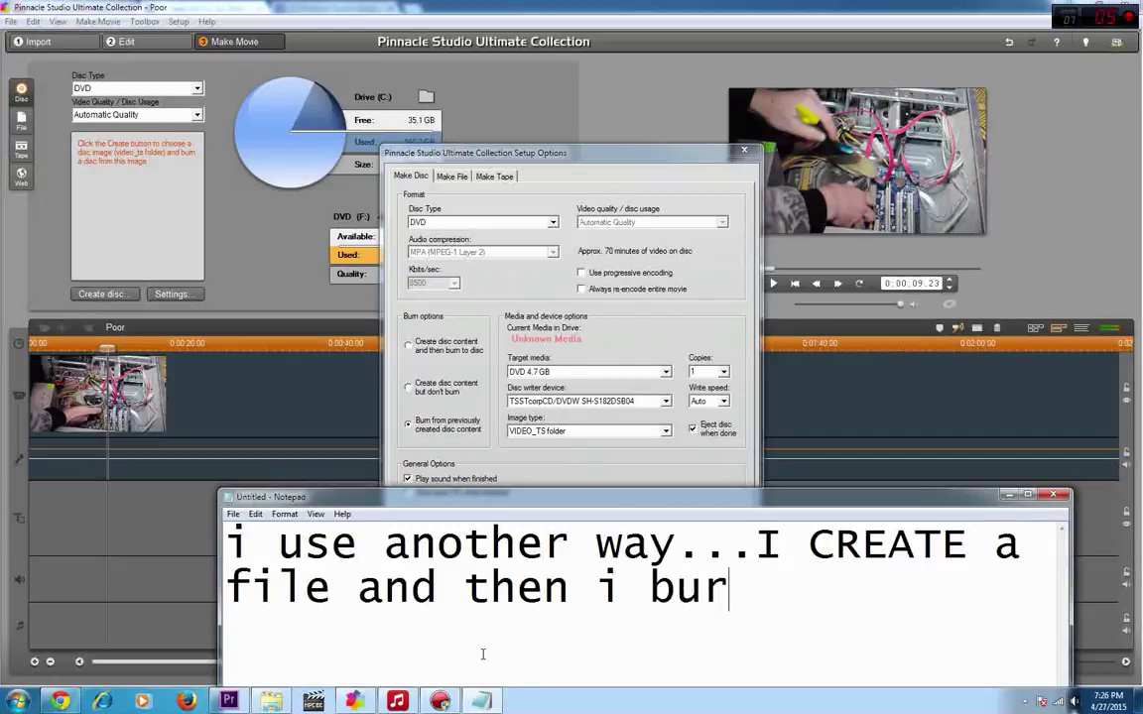
pyautogui.write('n using ')
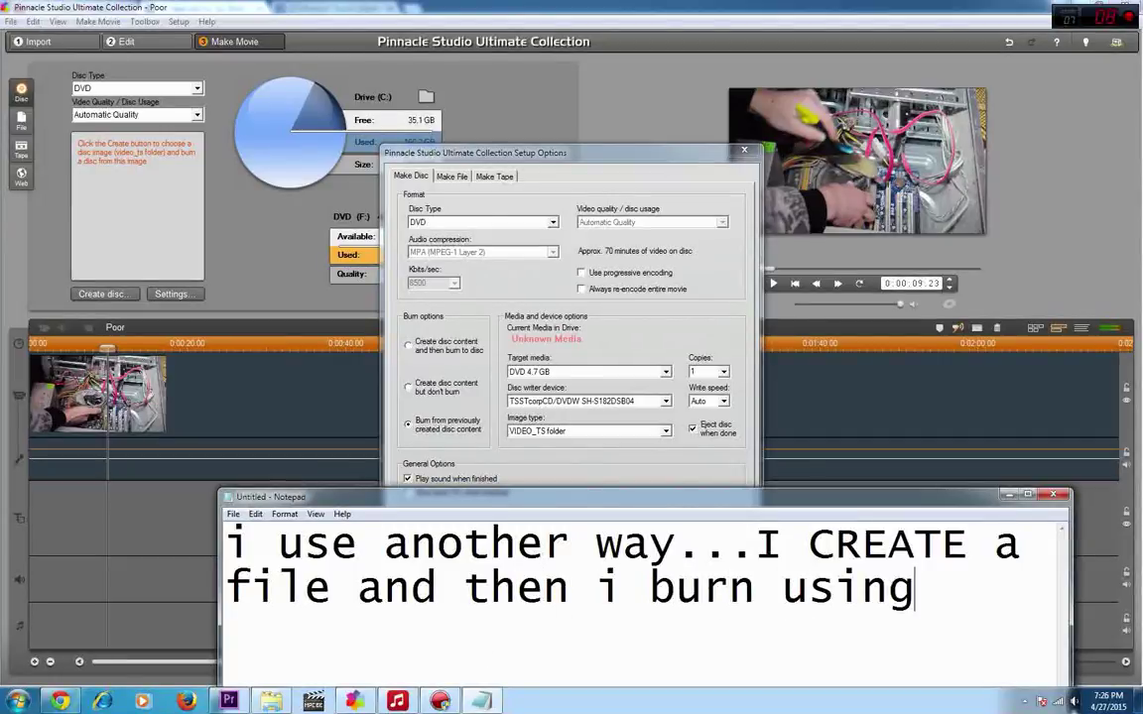
pyautogui.write('NERO o')
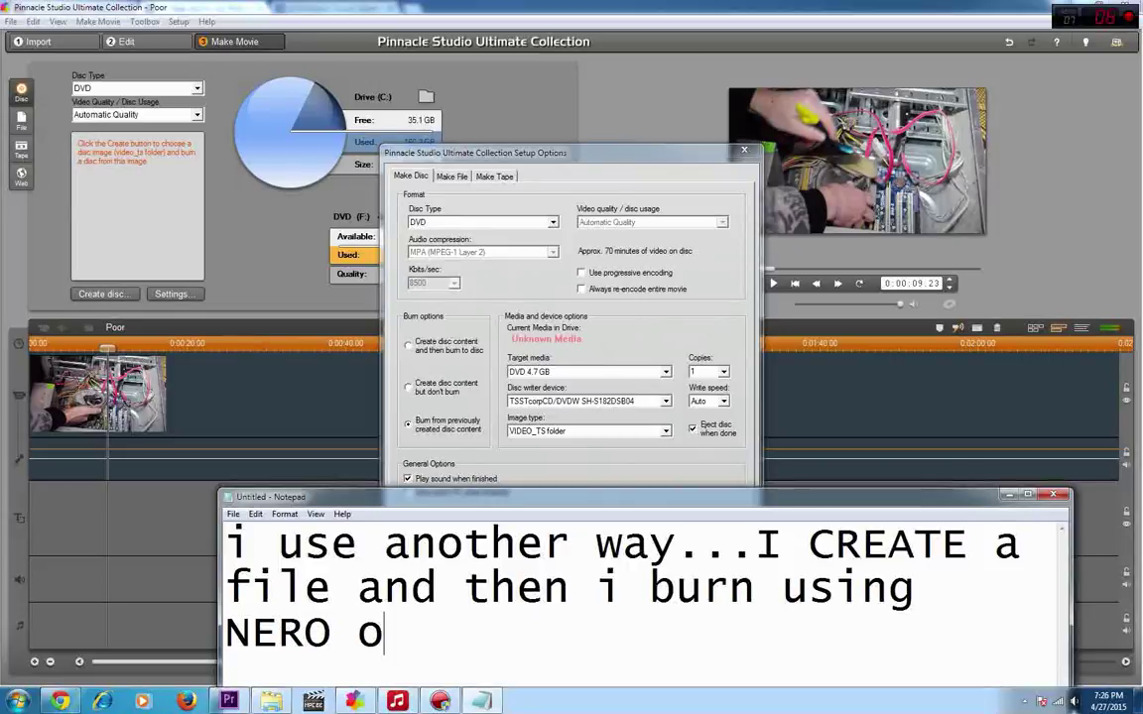
pyautogui.write('r PO')
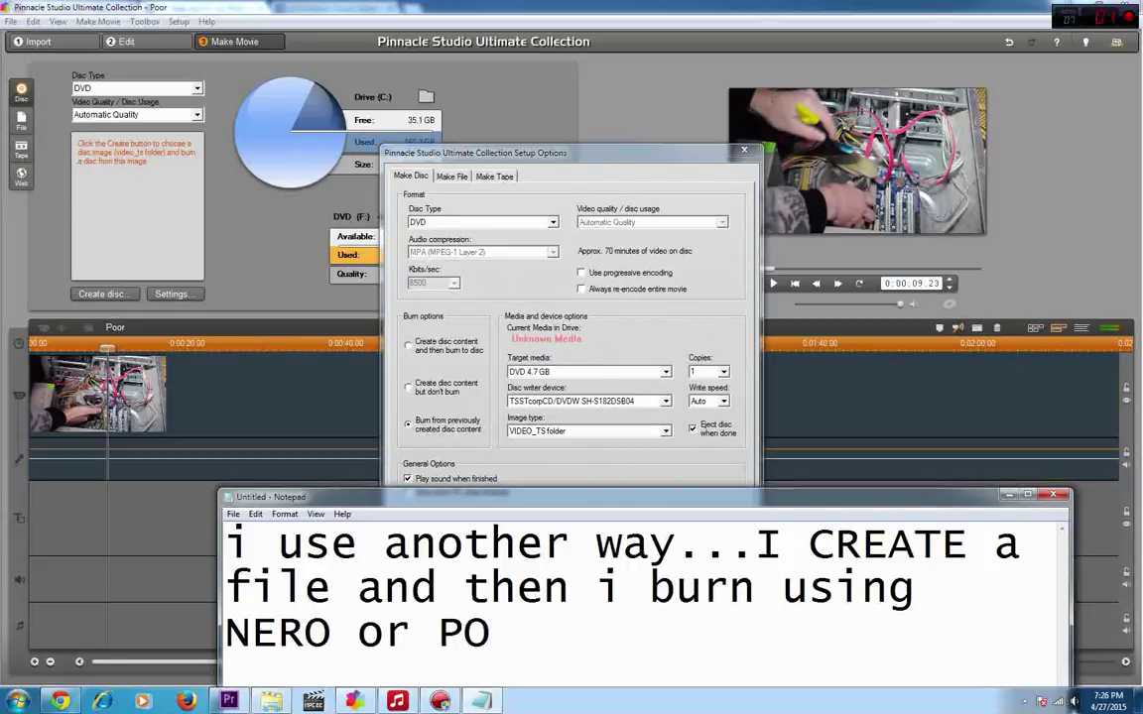
pyautogui.write('WER DIR')
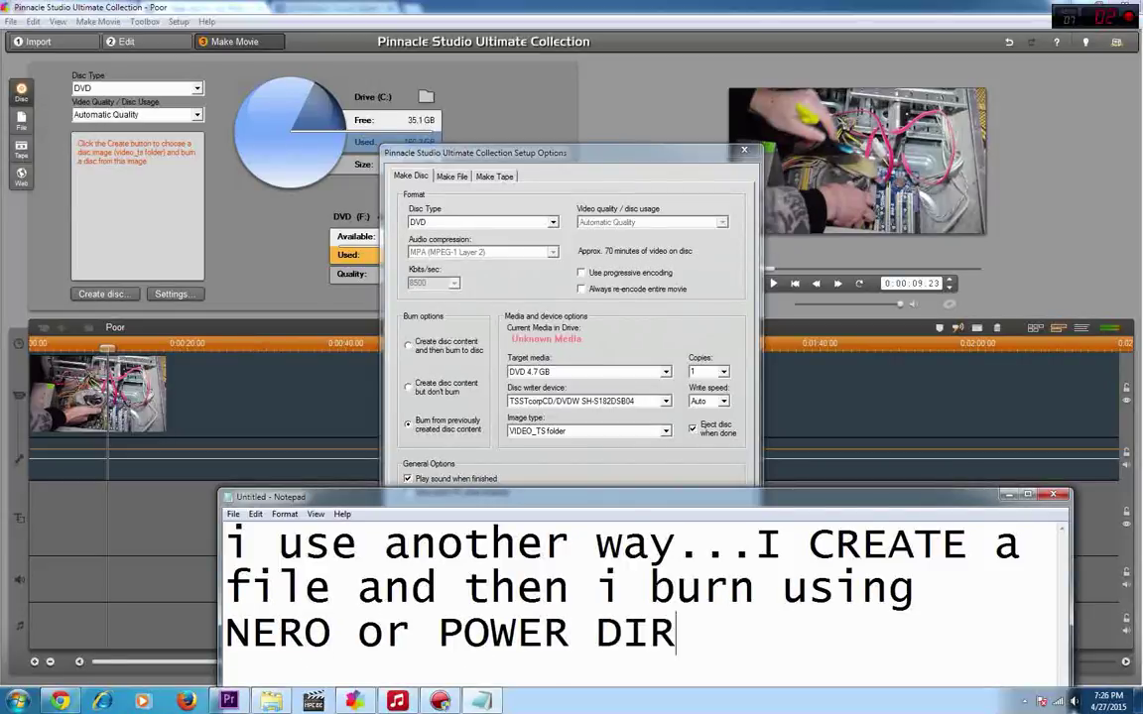
pyautogui.write('ECTOR')
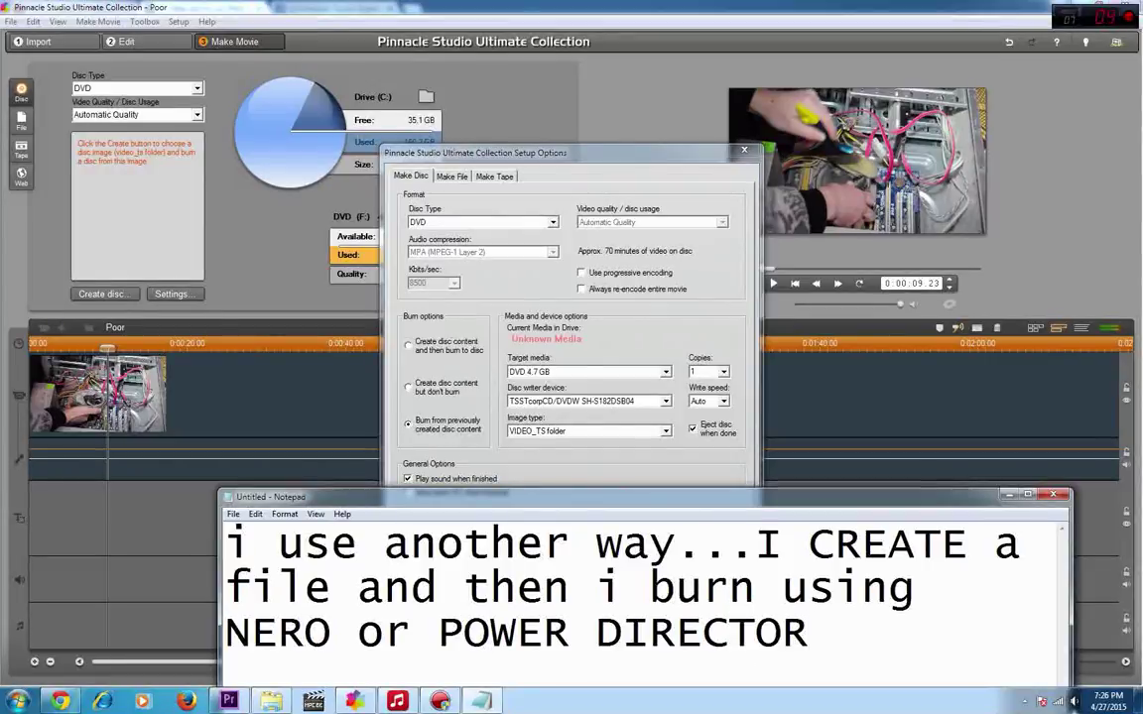
pyautogui.press('Return')
# Replace the note with "i will make another video about power director".
pyautogui.hotkey('ctrl', 'a')
pyautogui.write('i')
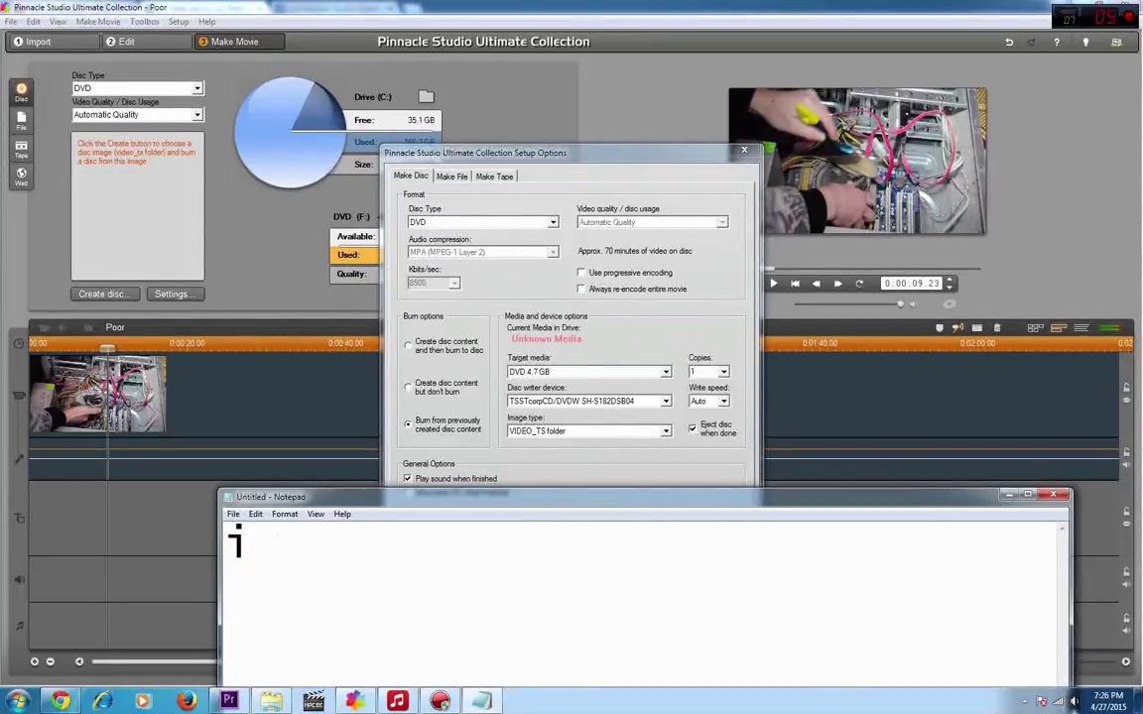
pyautogui.write(' will make an')
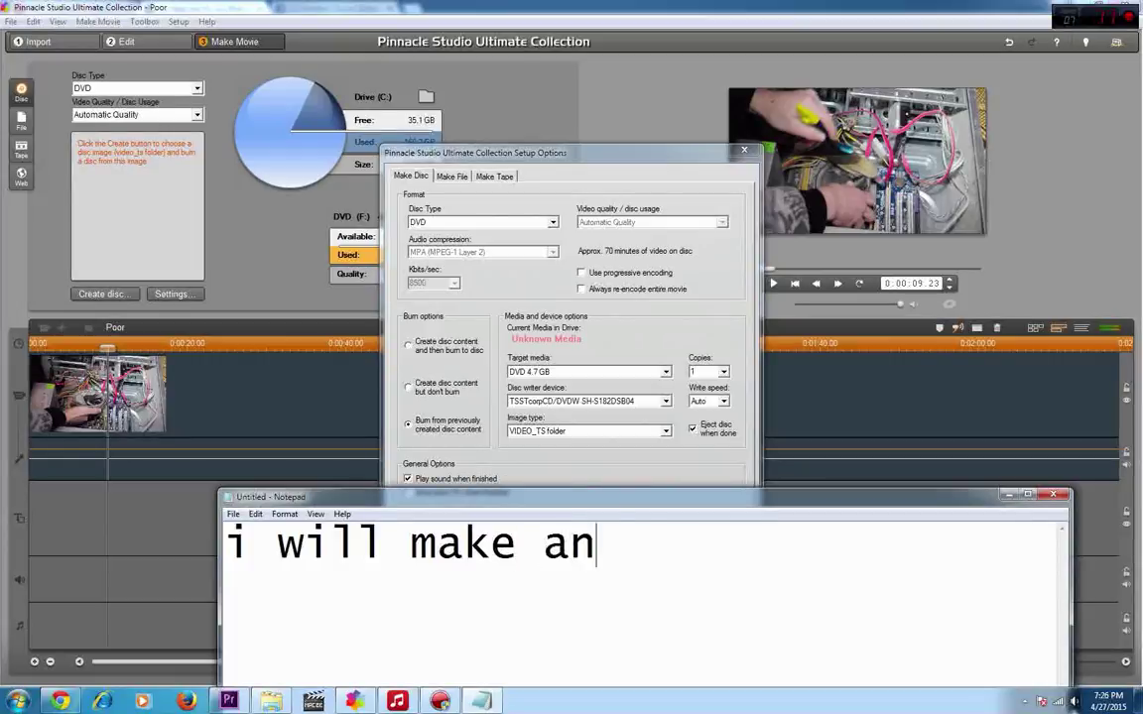
pyautogui.write('other bide')
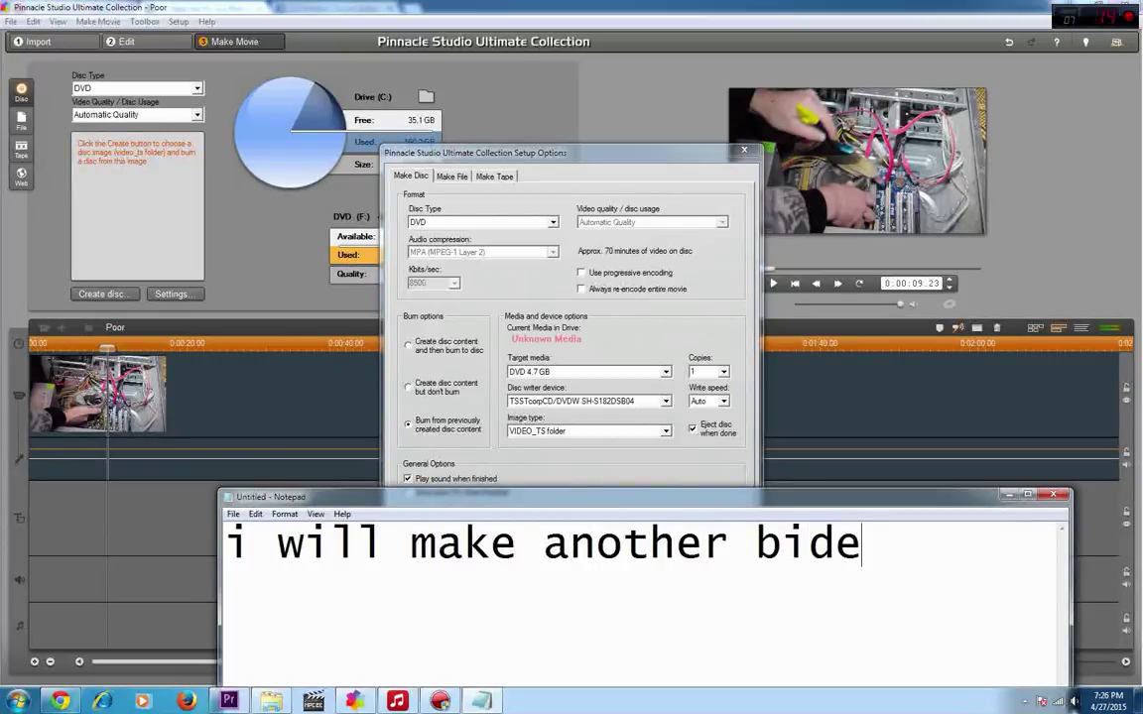
pyautogui.press('BackSpace')
pyautogui.press('BackSpace')
pyautogui.press('BackSpace')
pyautogui.press('BackSpace')
pyautogui.write('video')
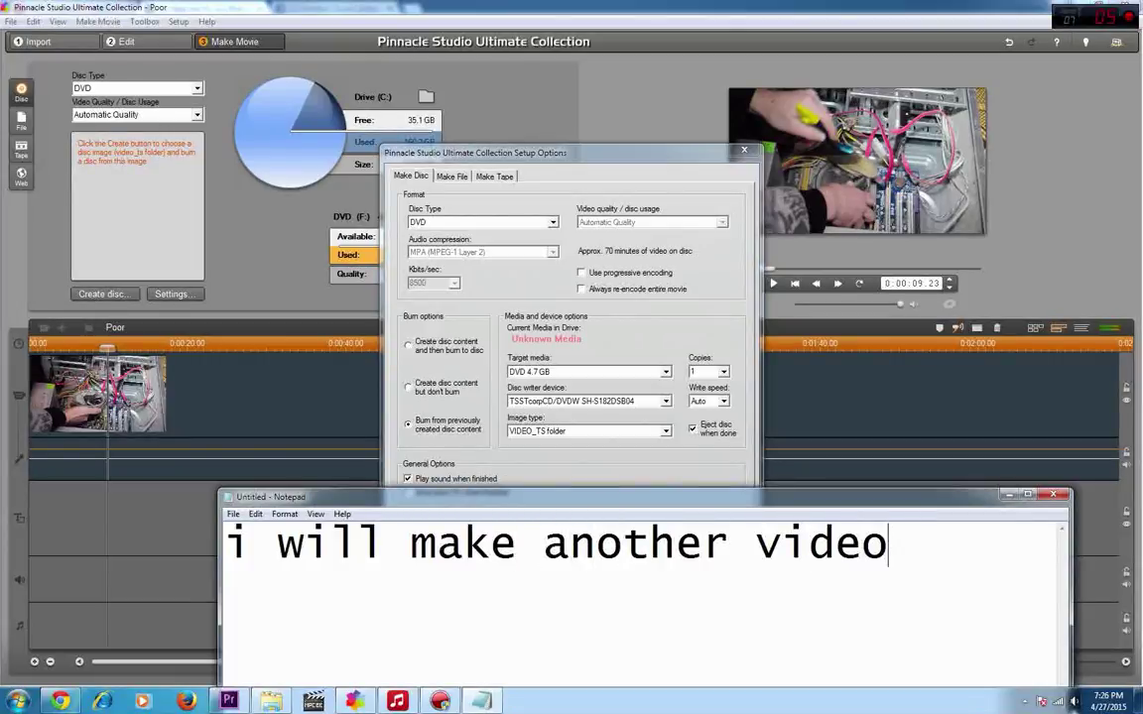
pyautogui.write(' about po')
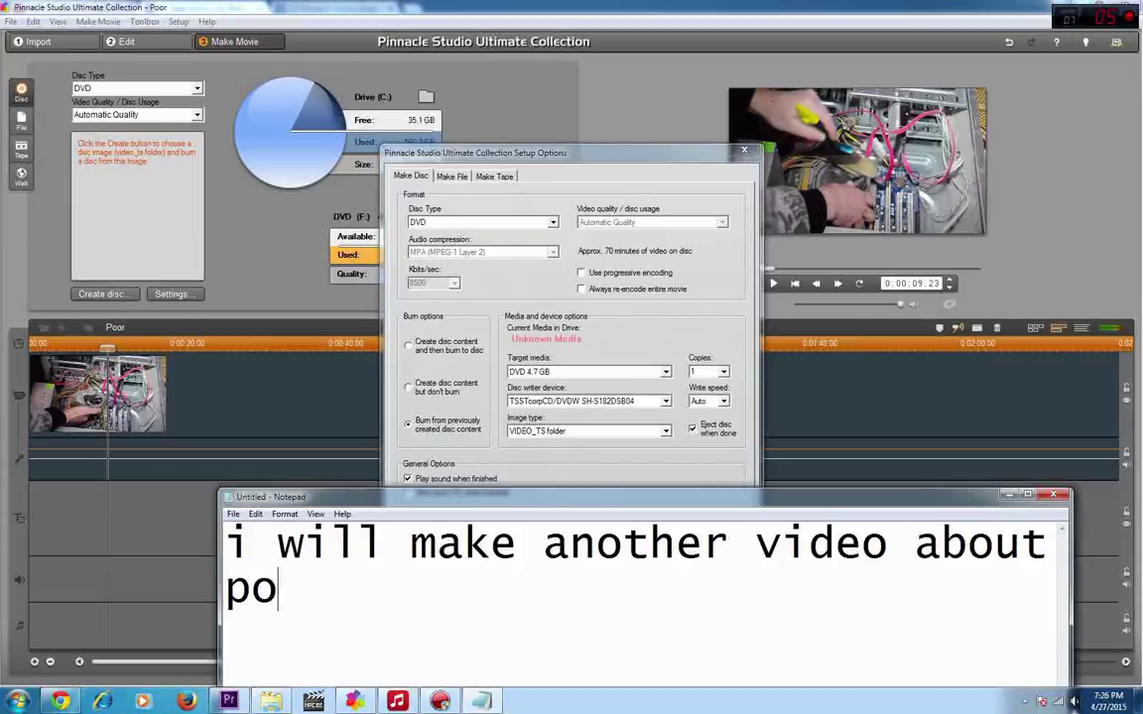
pyautogui.write('wer directo')
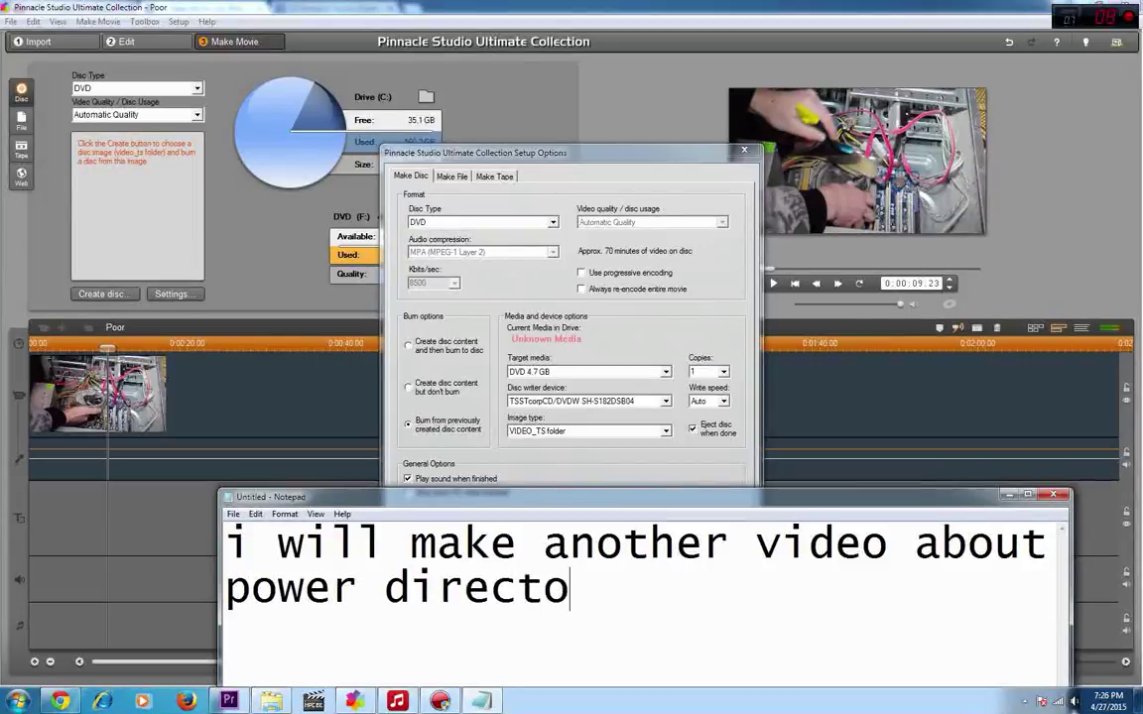
pyautogui.write('r')
# Clear the note and write "so this way is better than alll the others".
pyautogui.hotkey('ctrl', 'a')
pyautogui.press('BackSpace')
pyautogui.write('so')
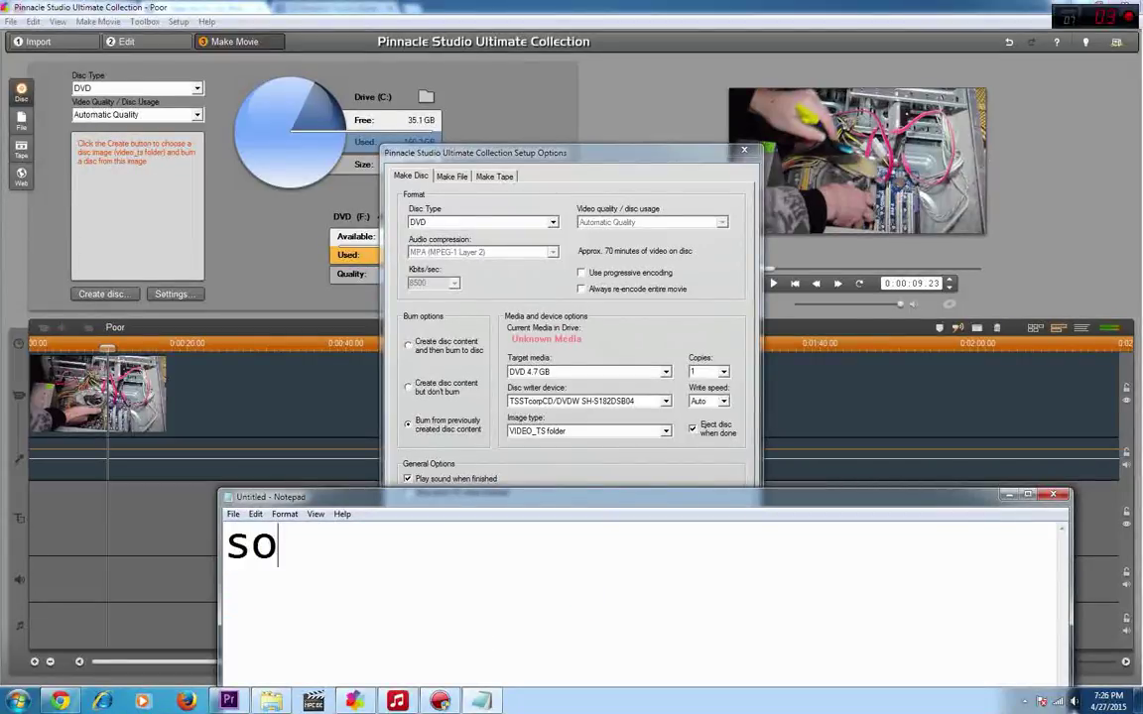
pyautogui.write(' this wa')
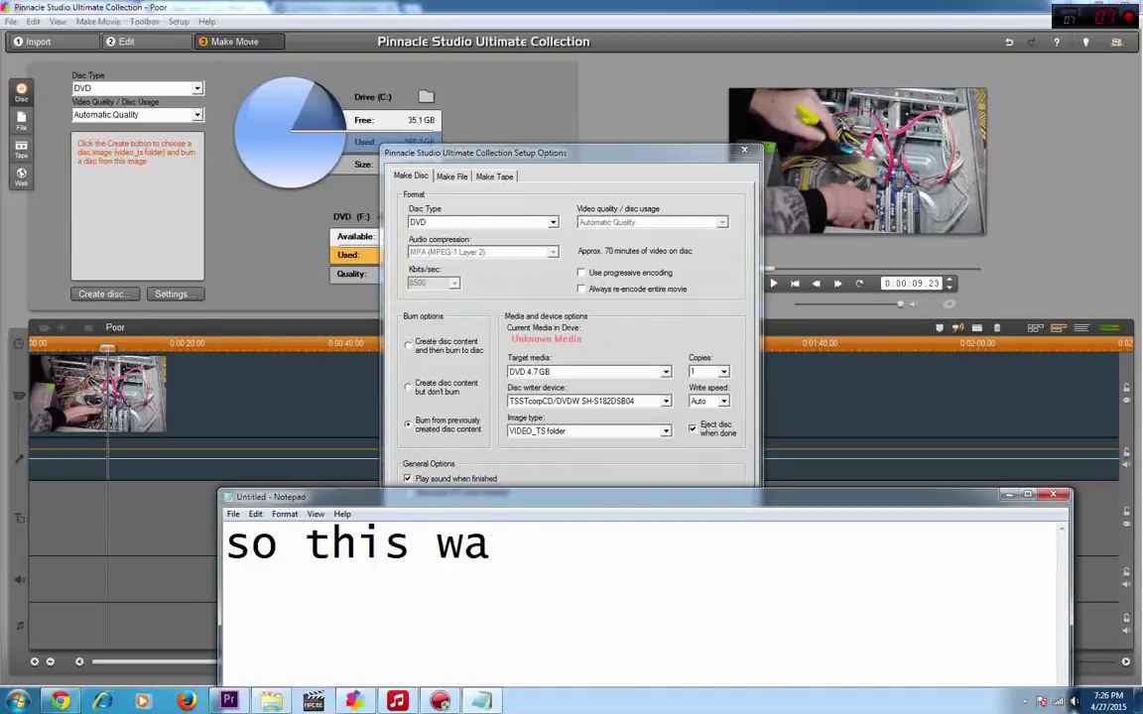
pyautogui.write('y is be')
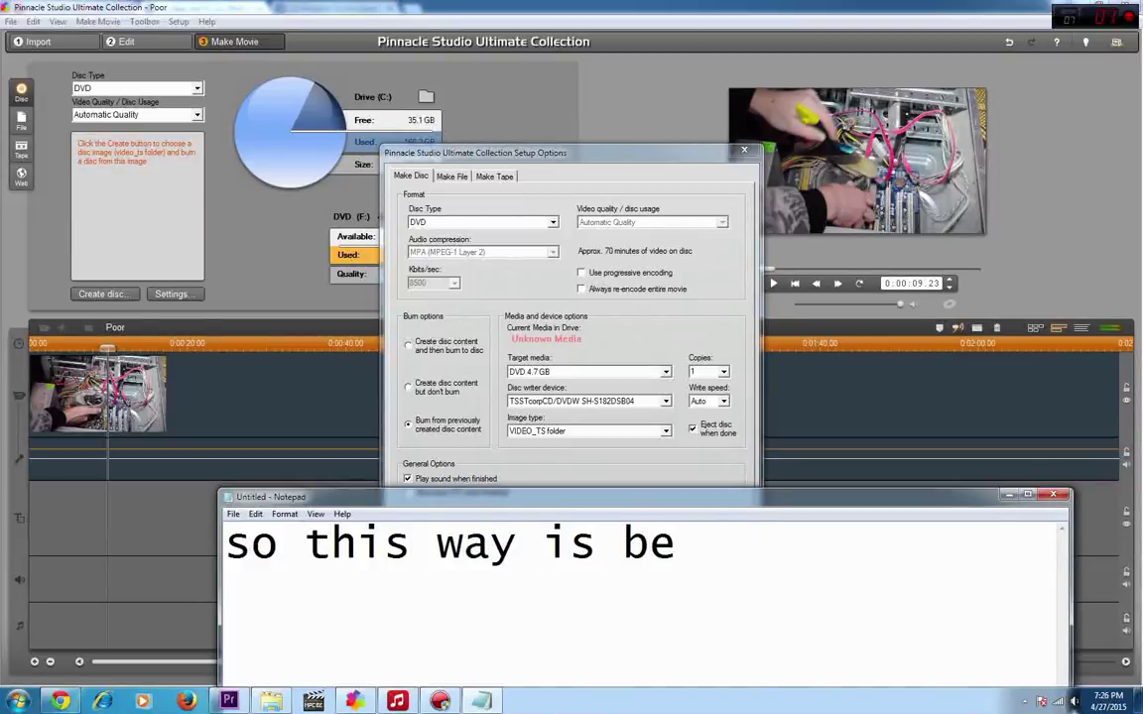
pyautogui.write('tter than ')
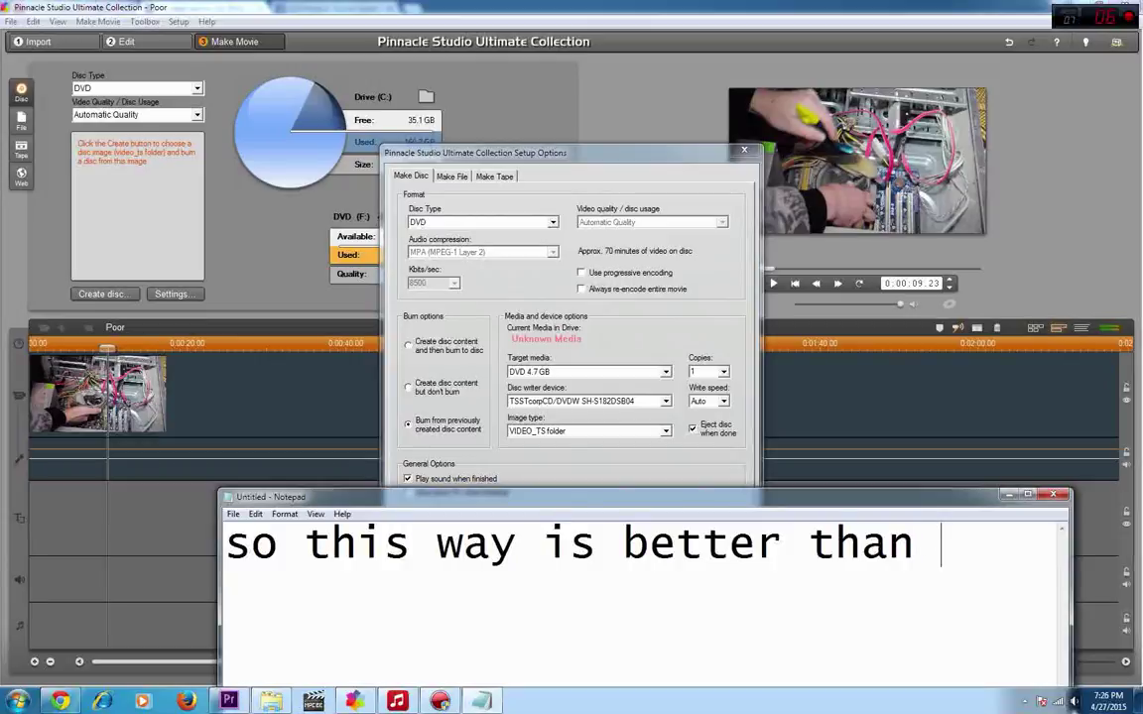
pyautogui.write('alll the')
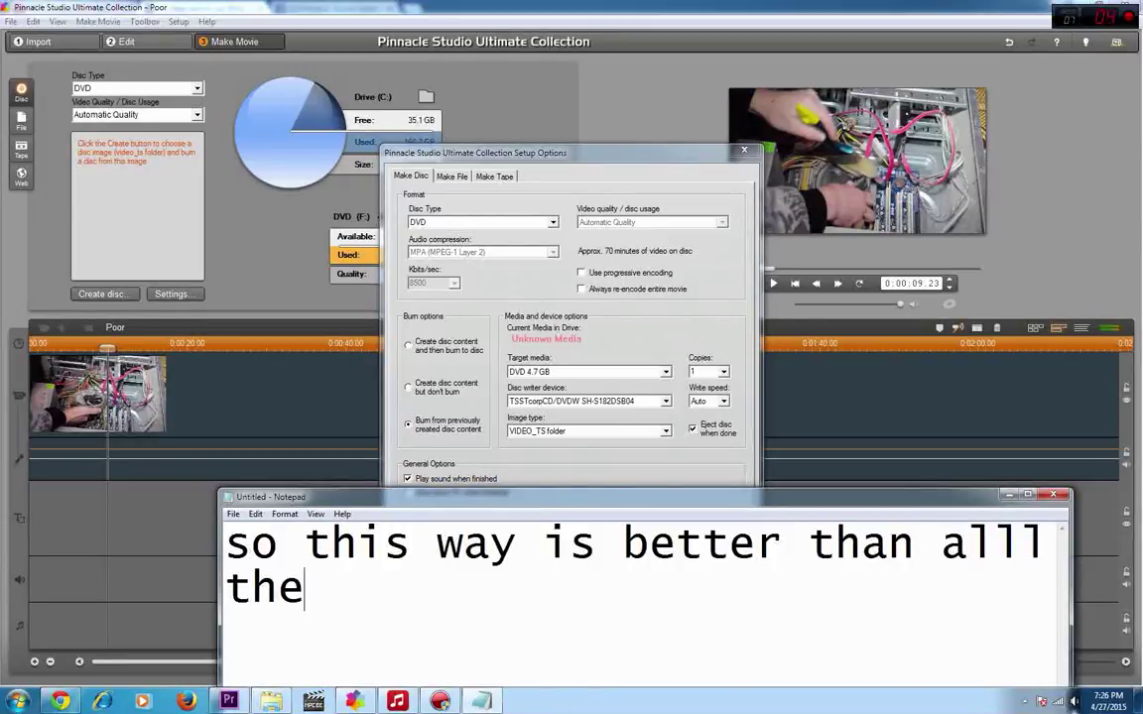
pyautogui.write(' others')
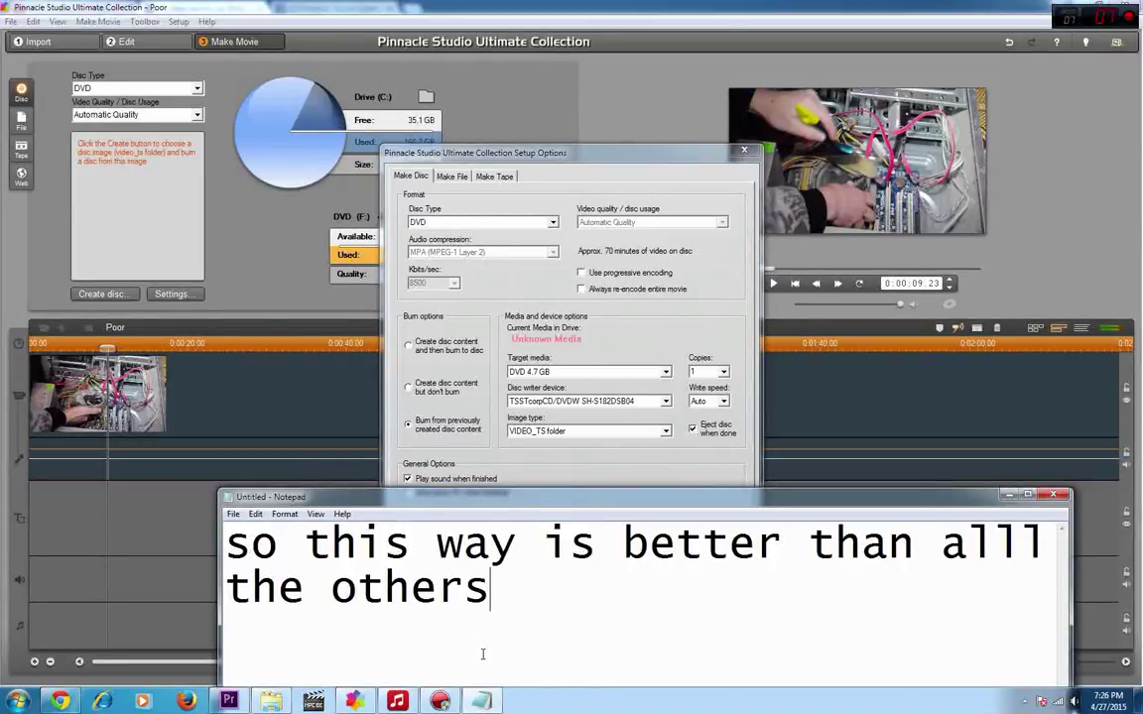
# Replace the note with "FOllow my steps".
pyautogui.hotkey('ctrl', 'a')
pyautogui.write('FOll')
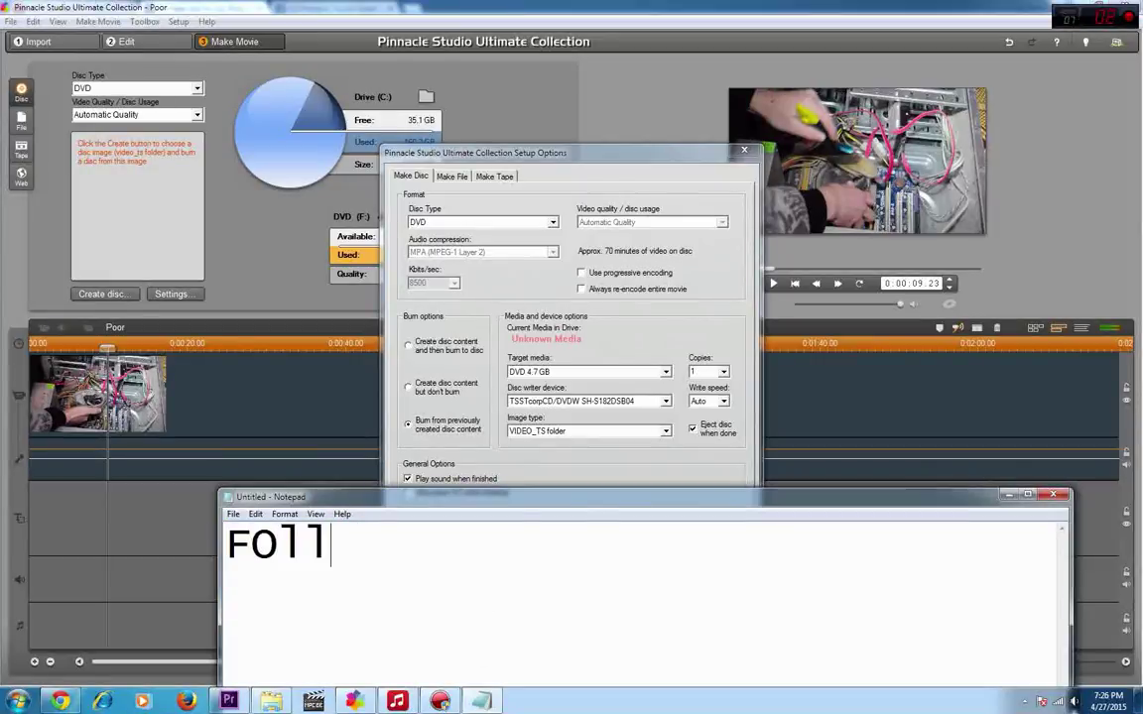
pyautogui.write('ow my sp')
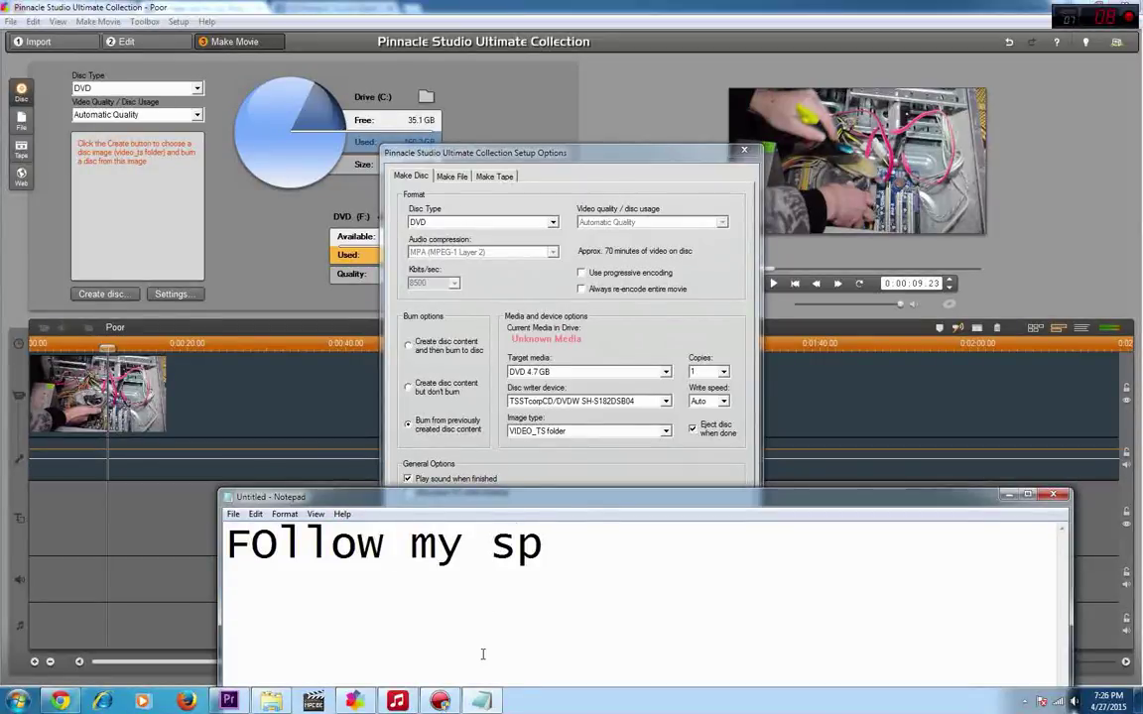
pyautogui.press('BackSpace')
pyautogui.write('teps')
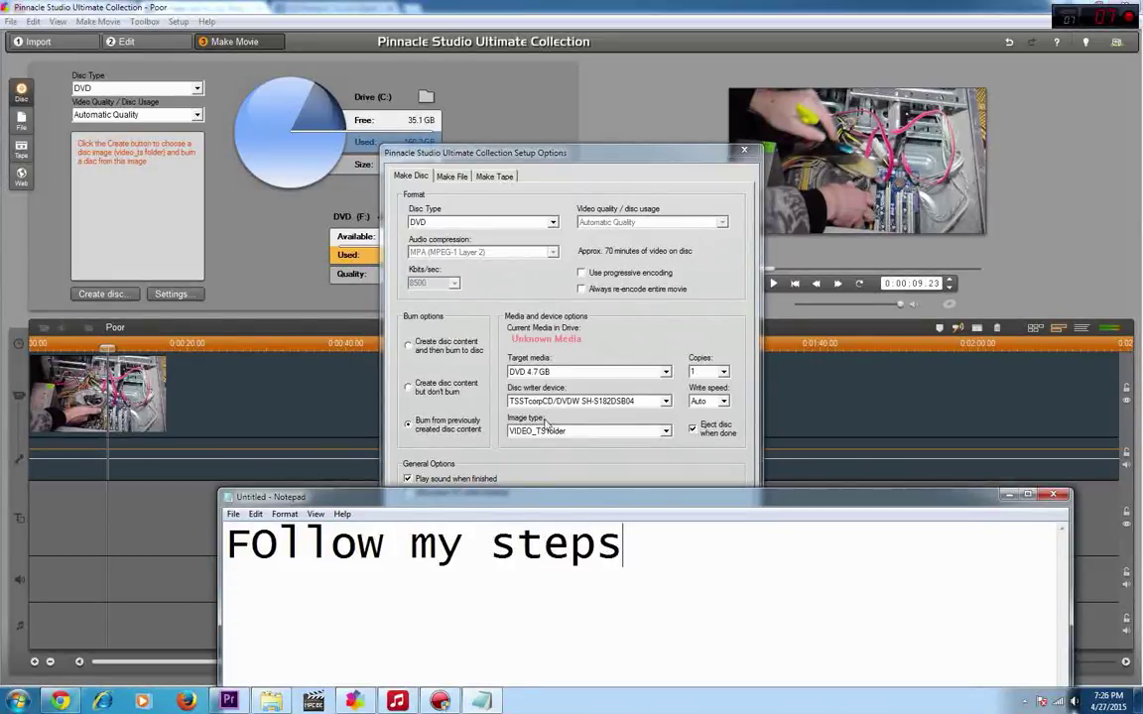
# Switch to Pinnacle Studio, cancel the setup options and show the file output settings.
pyautogui.click(517, 345)
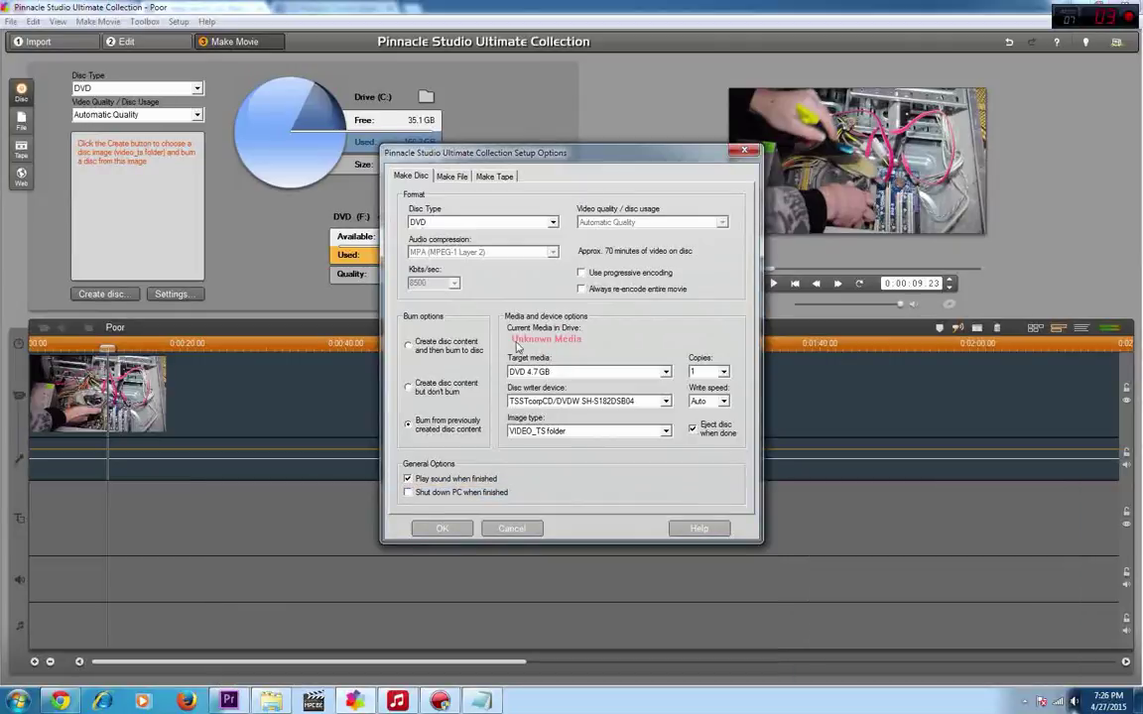
pyautogui.click(514, 529)
pyautogui.click(30, 124)
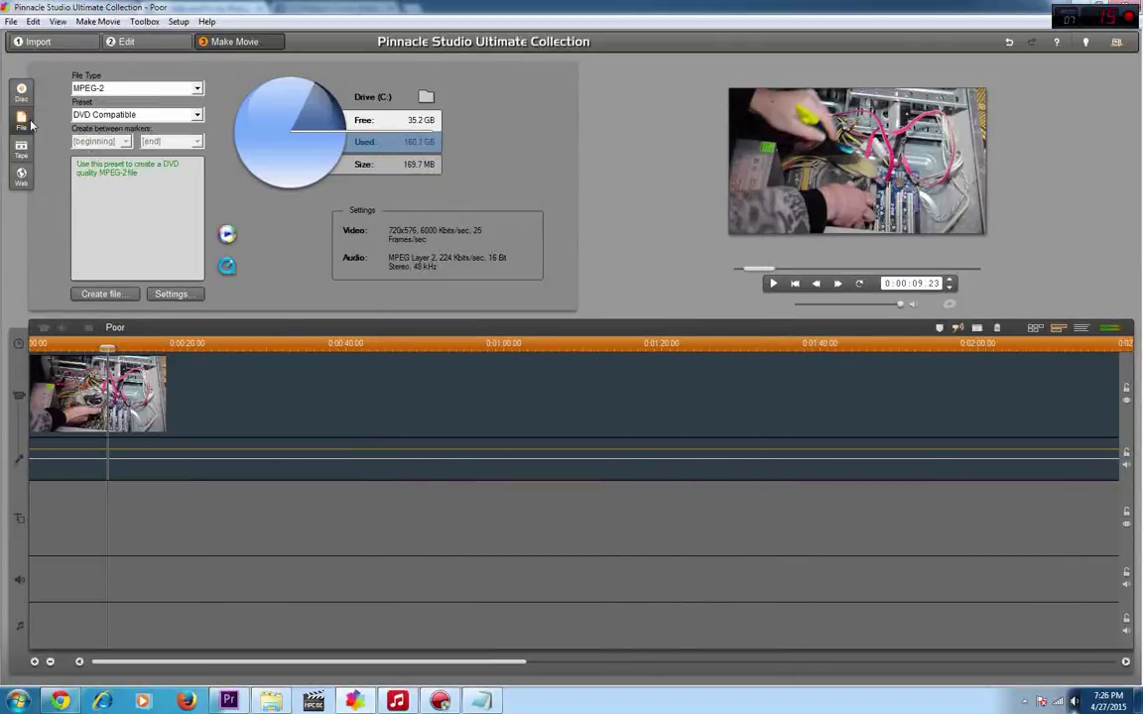
# Set the output file type to AVI, and start creating the file but cancel at the save dialog.
pyautogui.click(104, 87)
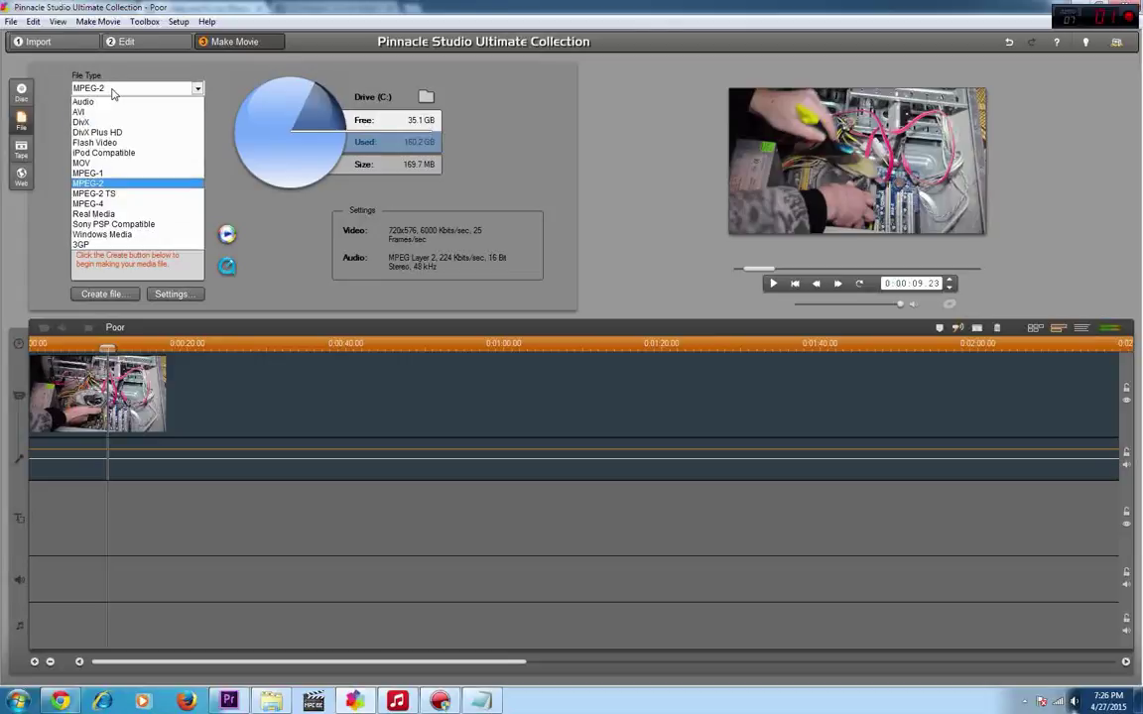
pyautogui.click(114, 112)
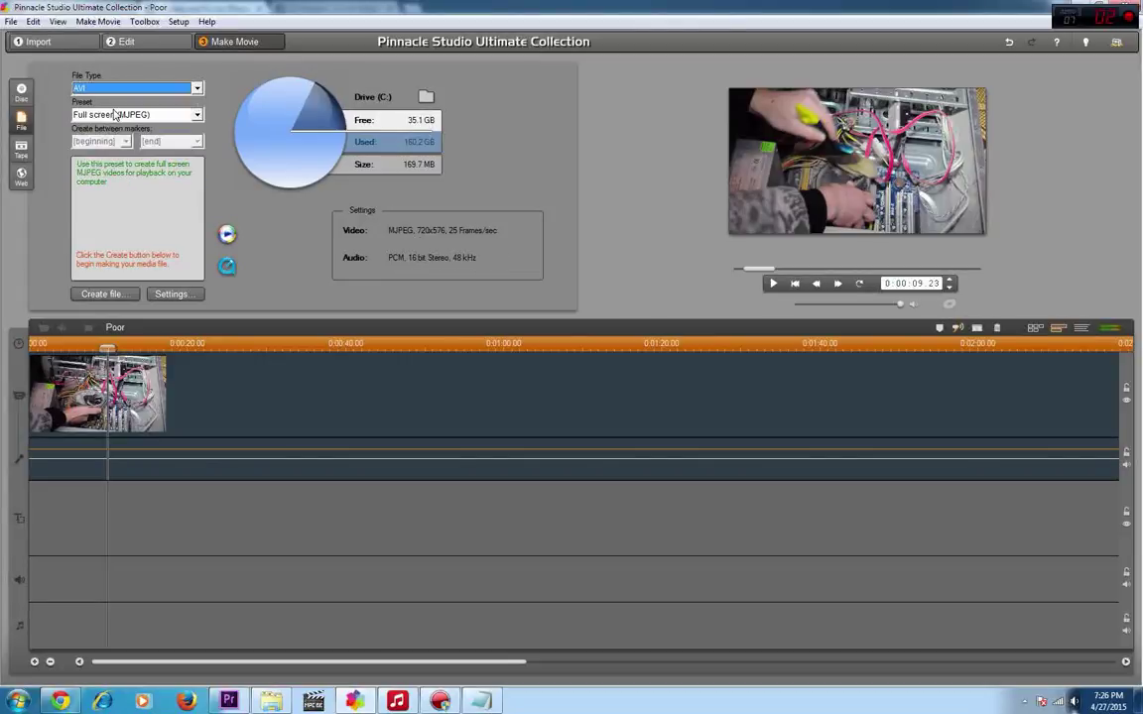
pyautogui.click(129, 294)
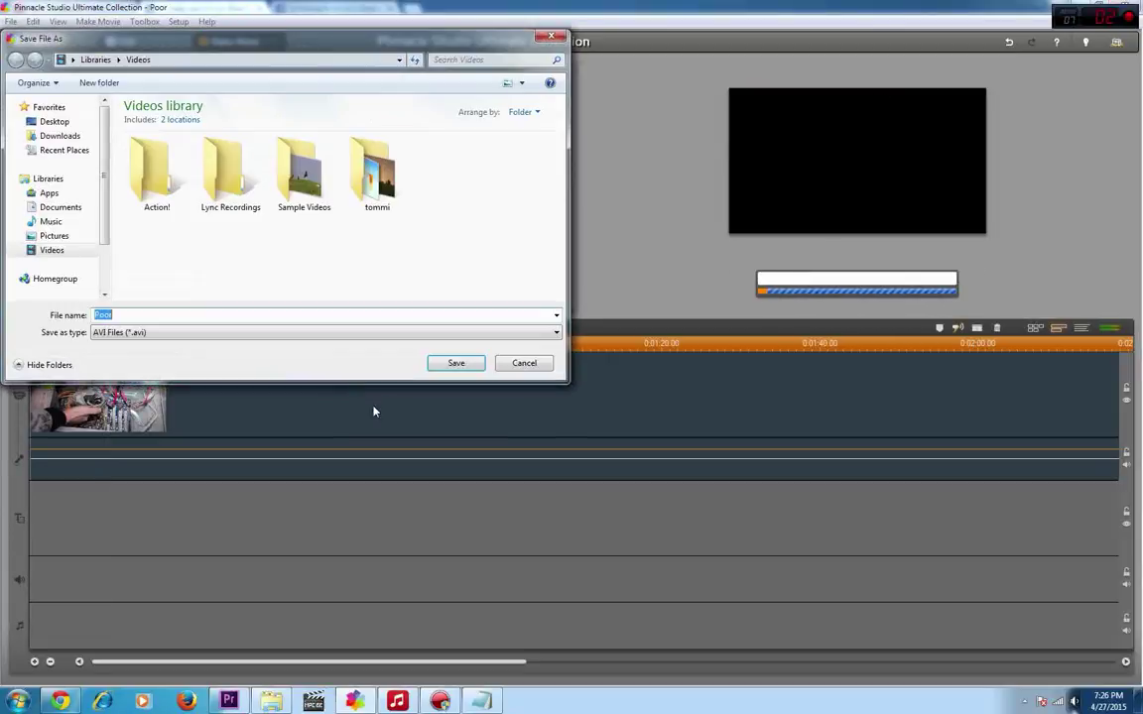
pyautogui.click(524, 363)
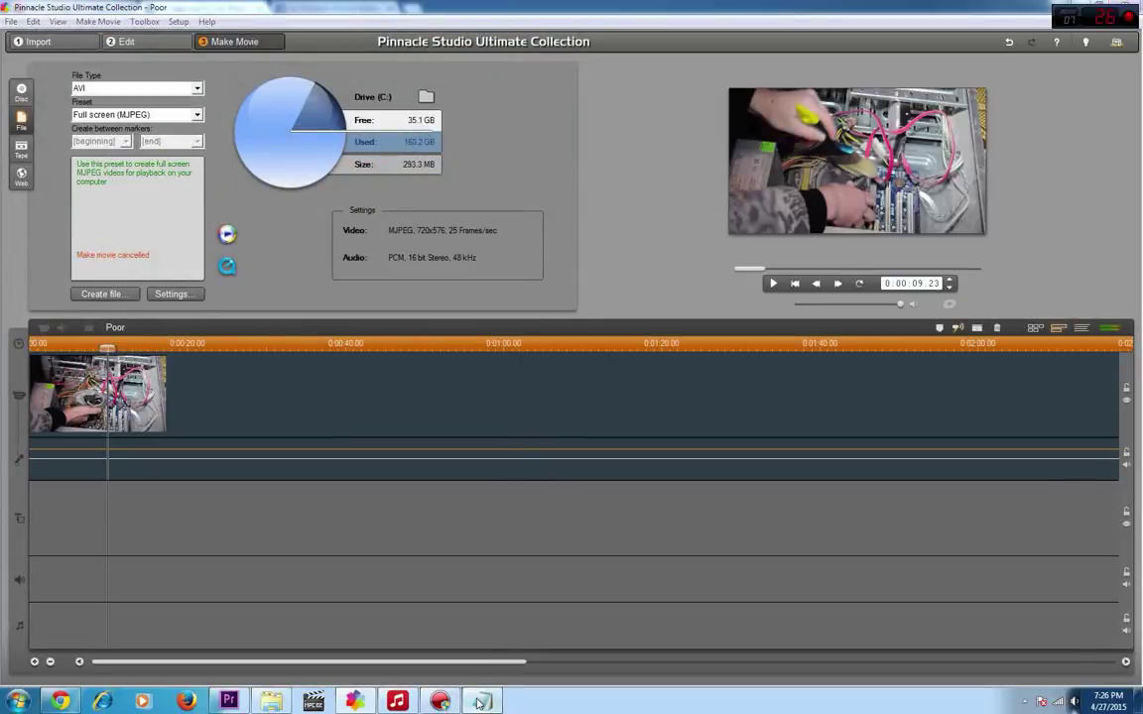
# Switch to Notepad and replace the note with "suposse i created the media file".
pyautogui.click(480, 703)
pyautogui.hotkey('ctrl', 'a')
pyautogui.write('sup')
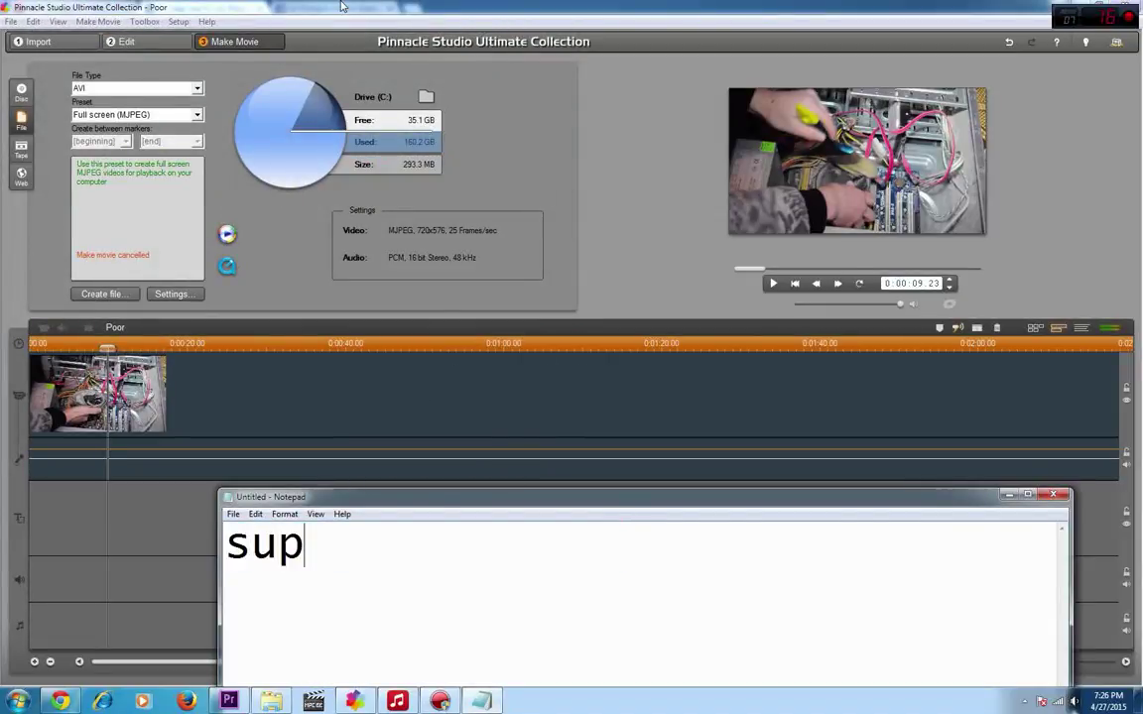
pyautogui.write('oose')
pyautogui.press('BackSpace')
pyautogui.press('BackSpace')
pyautogui.press('BackSpace')
pyautogui.press('BackSpace')
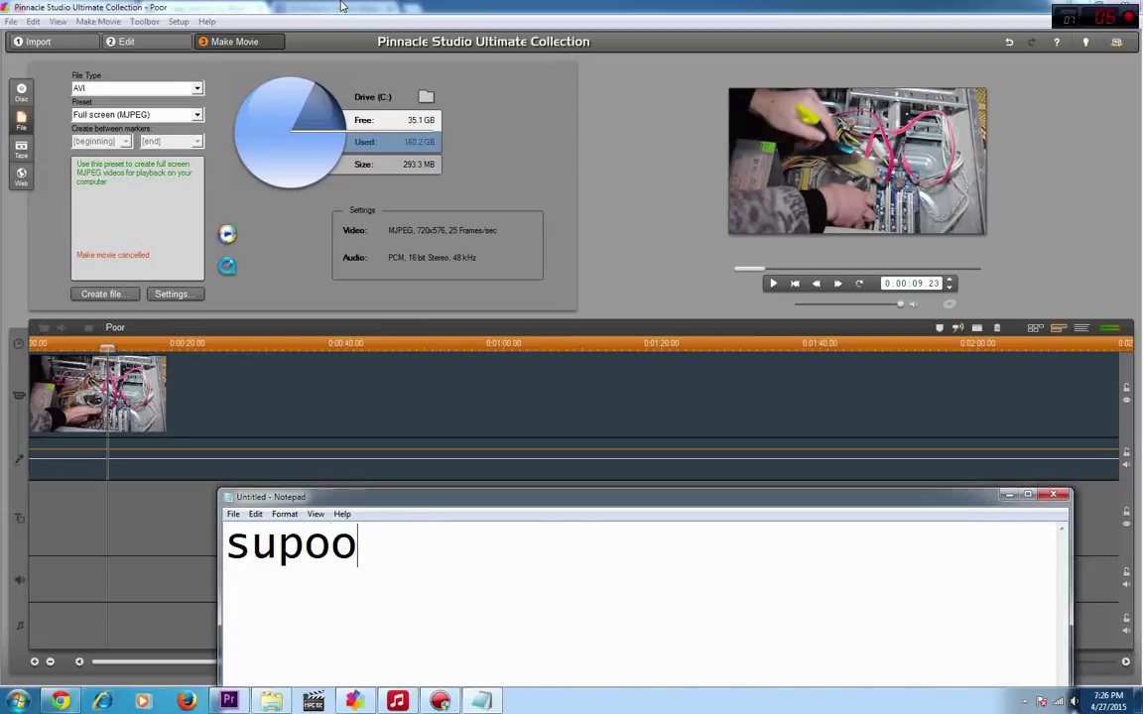
pyautogui.write('sse i ')
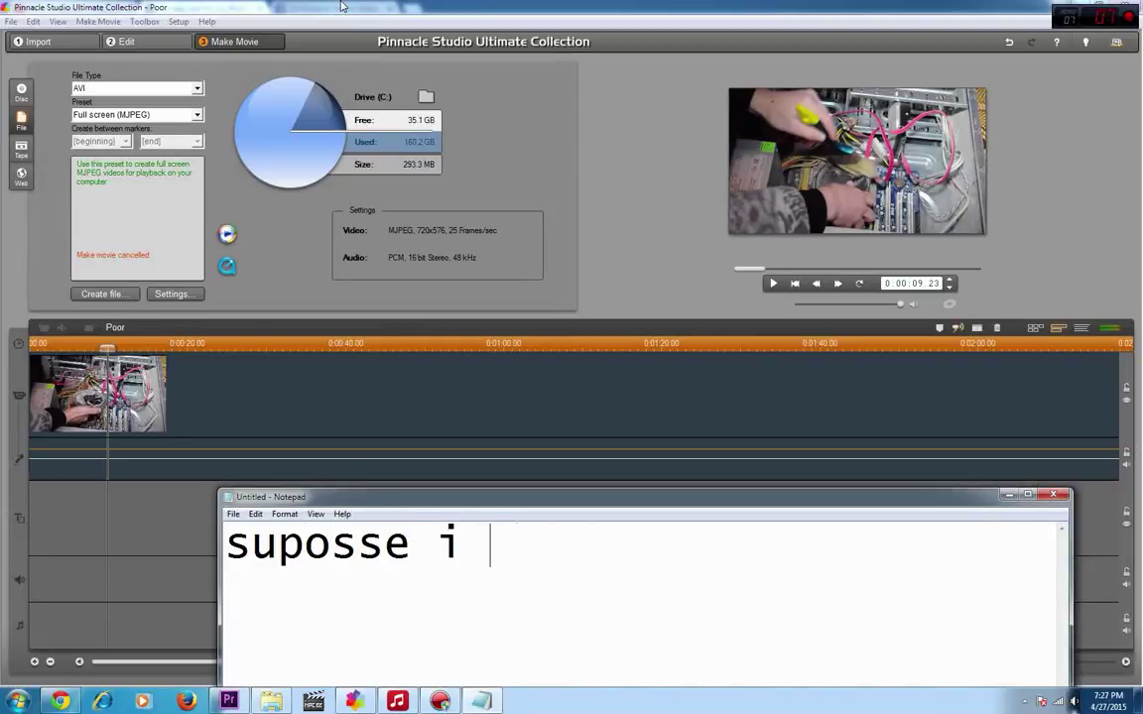
pyautogui.write('created the')
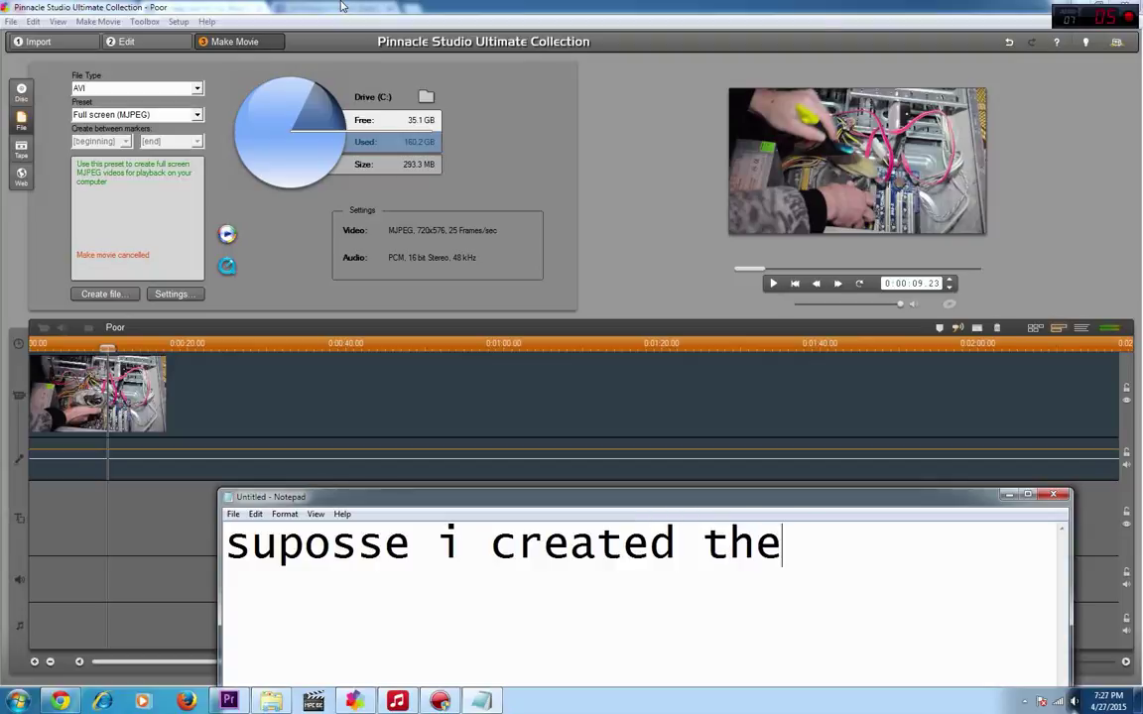
pyautogui.write(' media file')
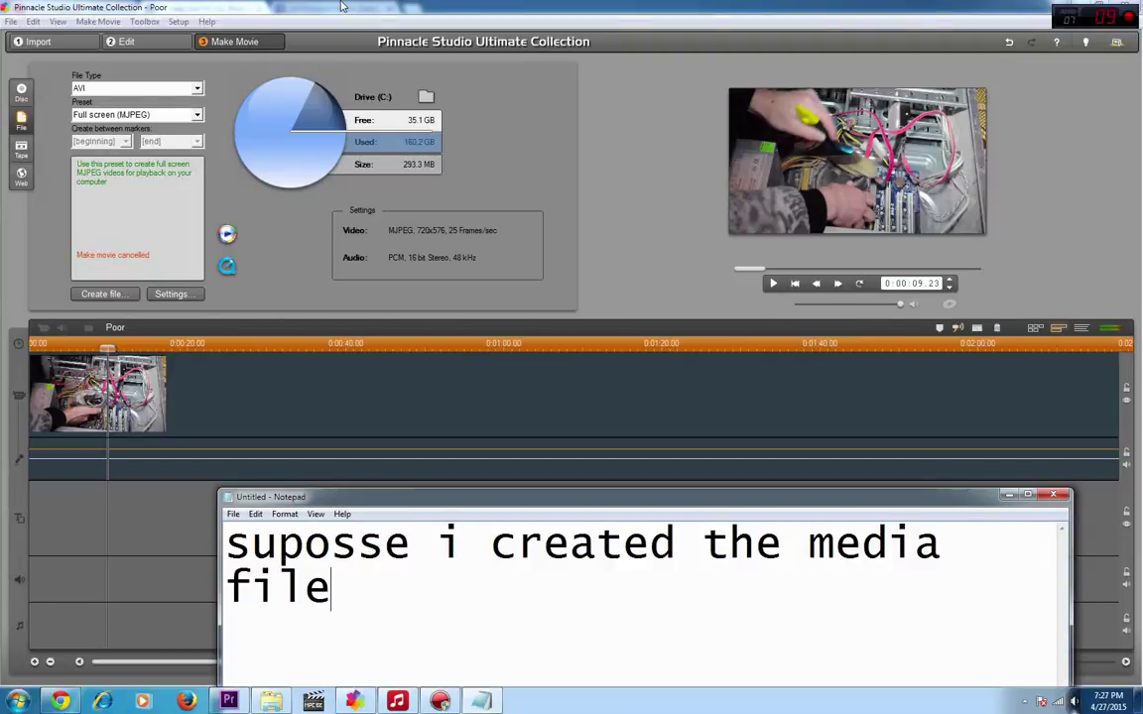
# Continue the note with "and now you can burn with any software and without any problems".
pyautogui.write(' and now y')
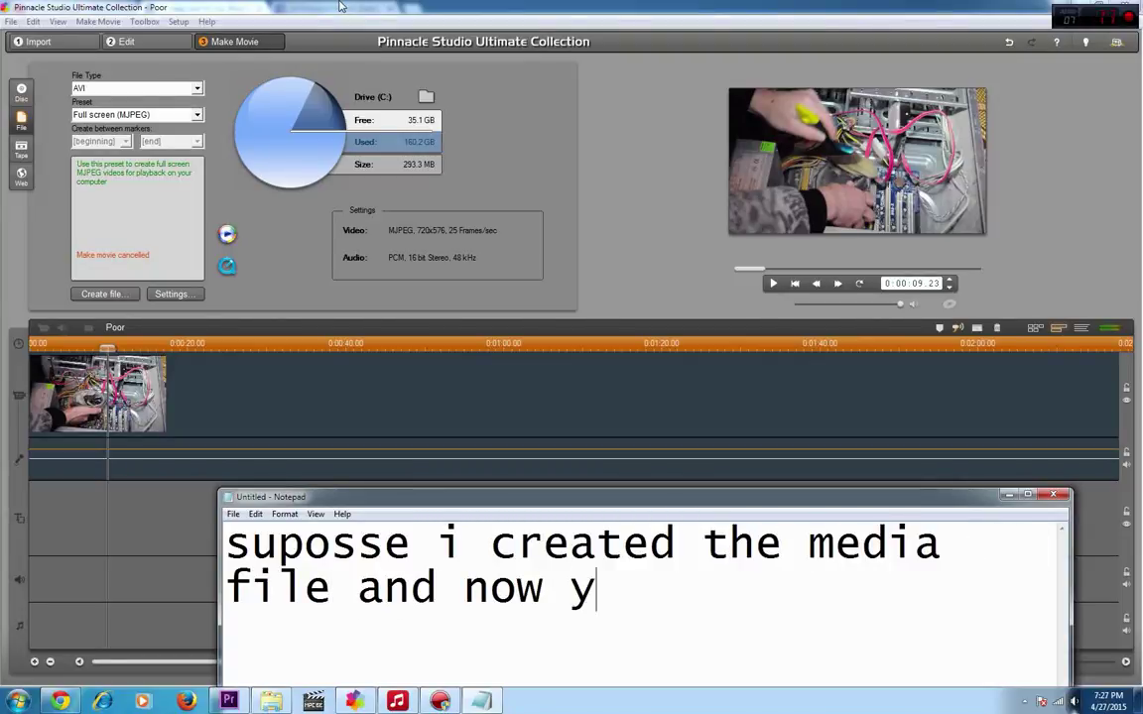
pyautogui.write('ou can bur n')
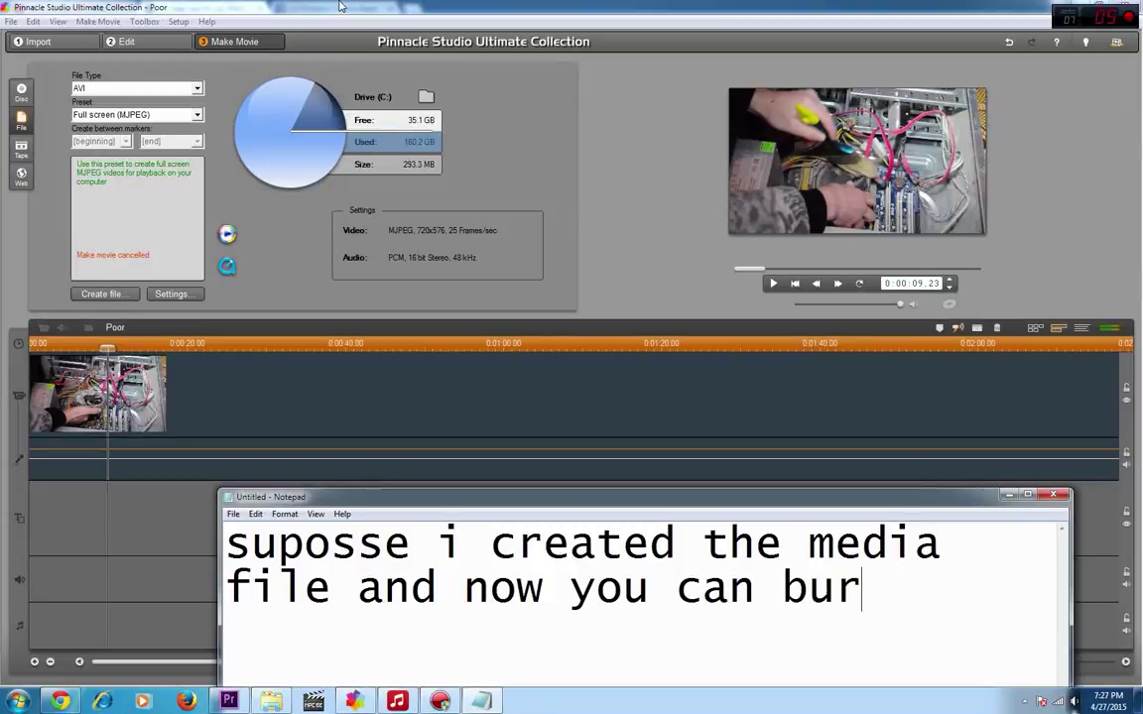
pyautogui.press('BackSpace')
pyautogui.press('BackSpace')
pyautogui.press('BackSpace')
pyautogui.press('BackSpace')
pyautogui.write('rn with a')
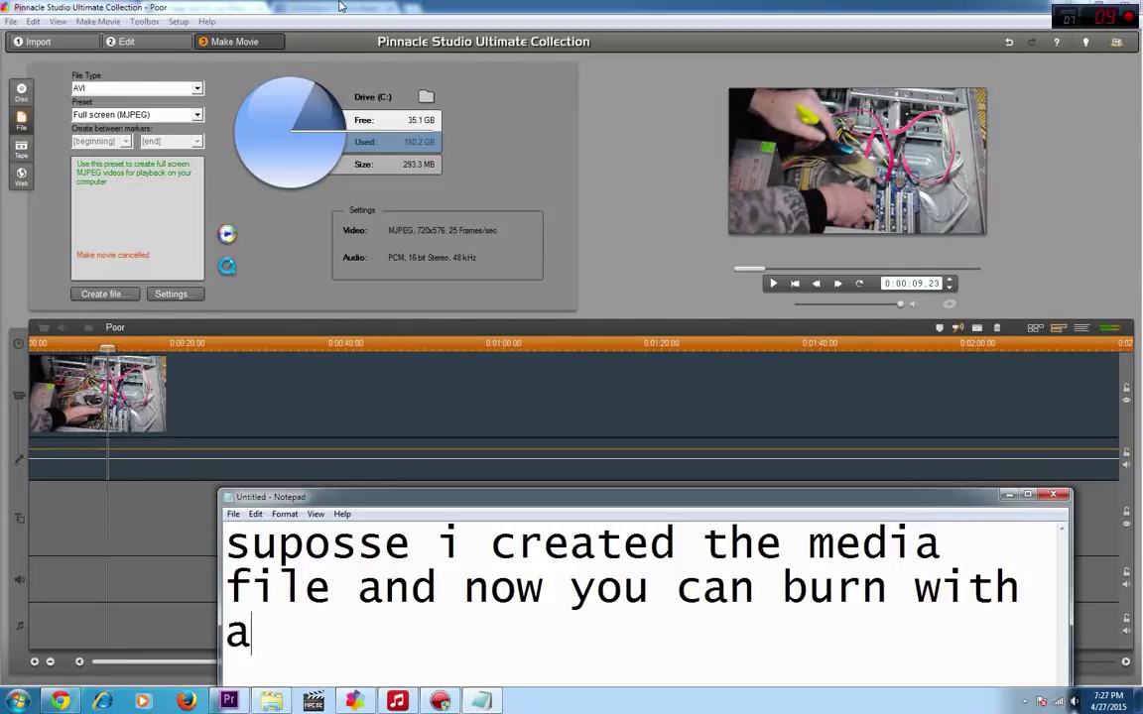
pyautogui.write('ny softw')
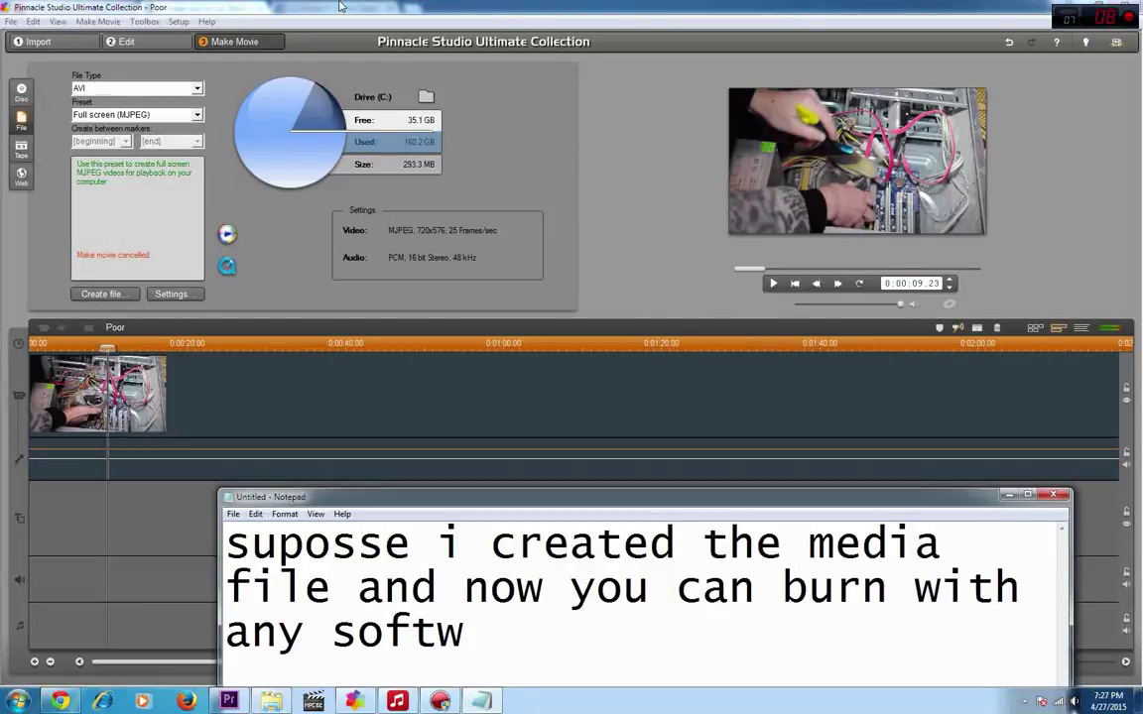
pyautogui.write('are and wit')
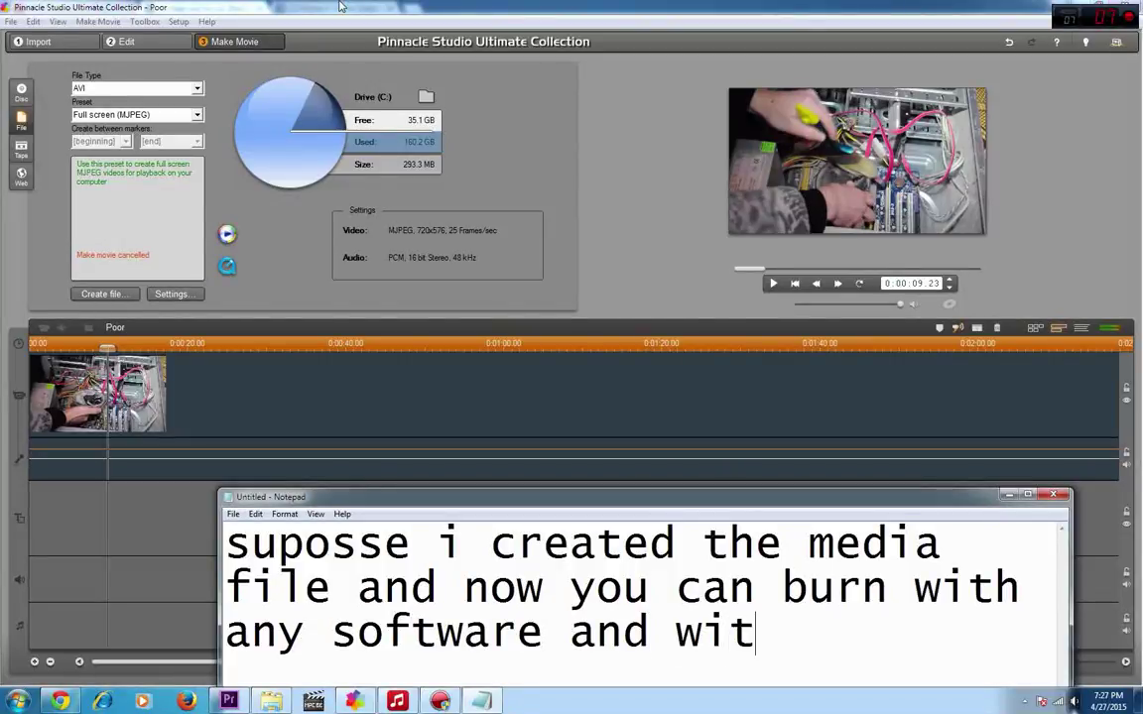
pyautogui.write('h')
pyautogui.press('BackSpace')
pyautogui.write('out any pr')
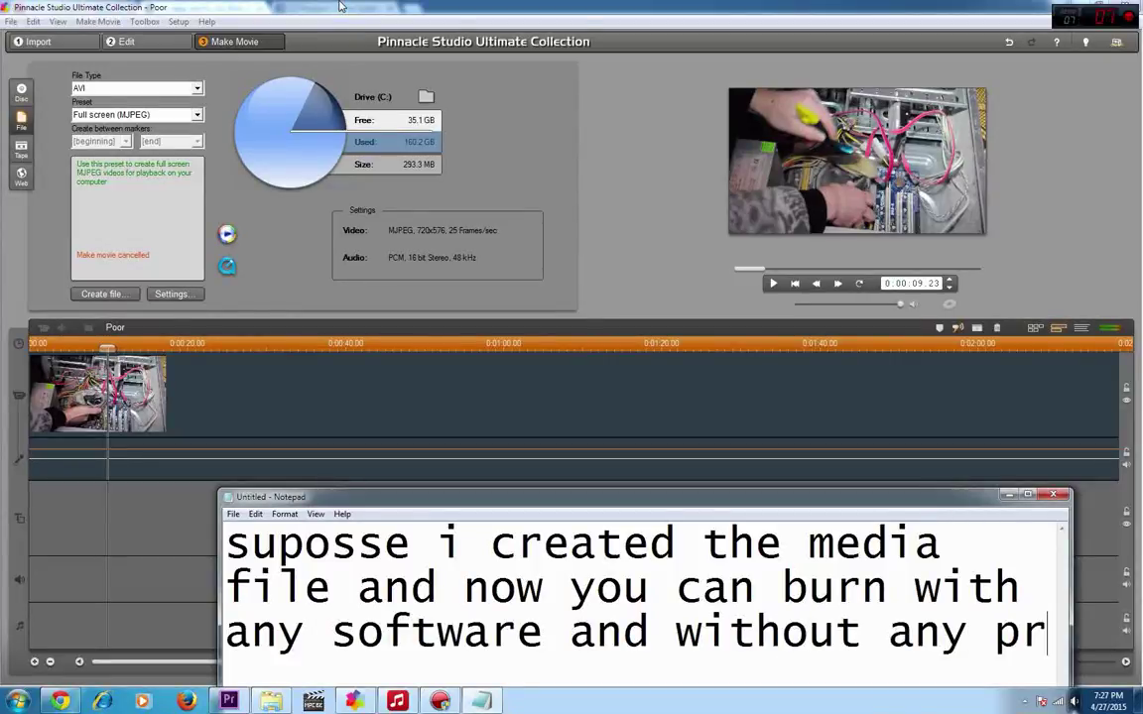
pyautogui.write('oblems')
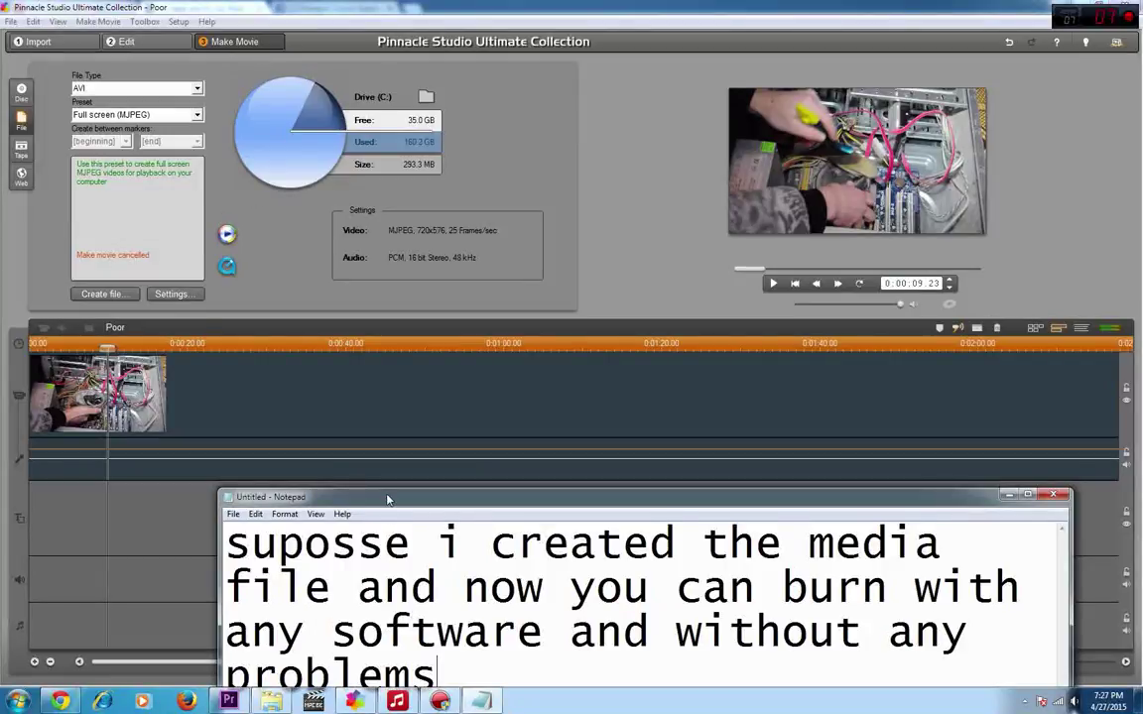
# Move the Notepad window higher on the screen and replace the note with "This method is very simple".
pyautogui.moveTo(386, 499); pyautogui.dragTo(383, 428)
pyautogui.hotkey('ctrl', 'a')
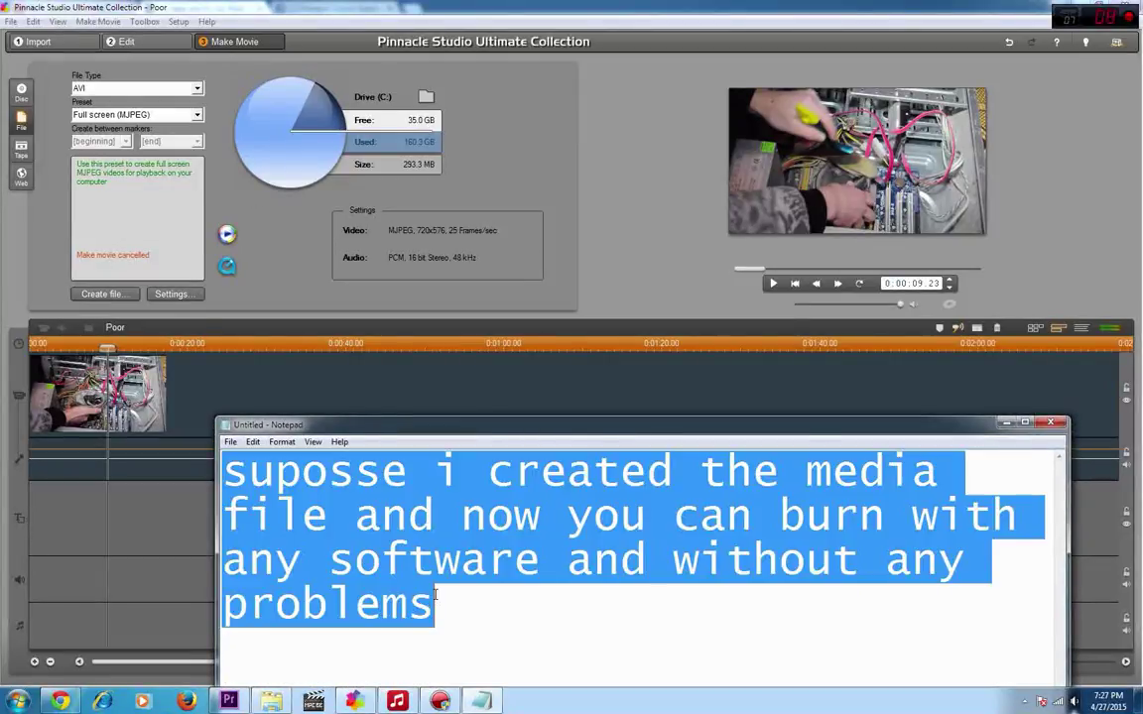
pyautogui.press('BackSpace')
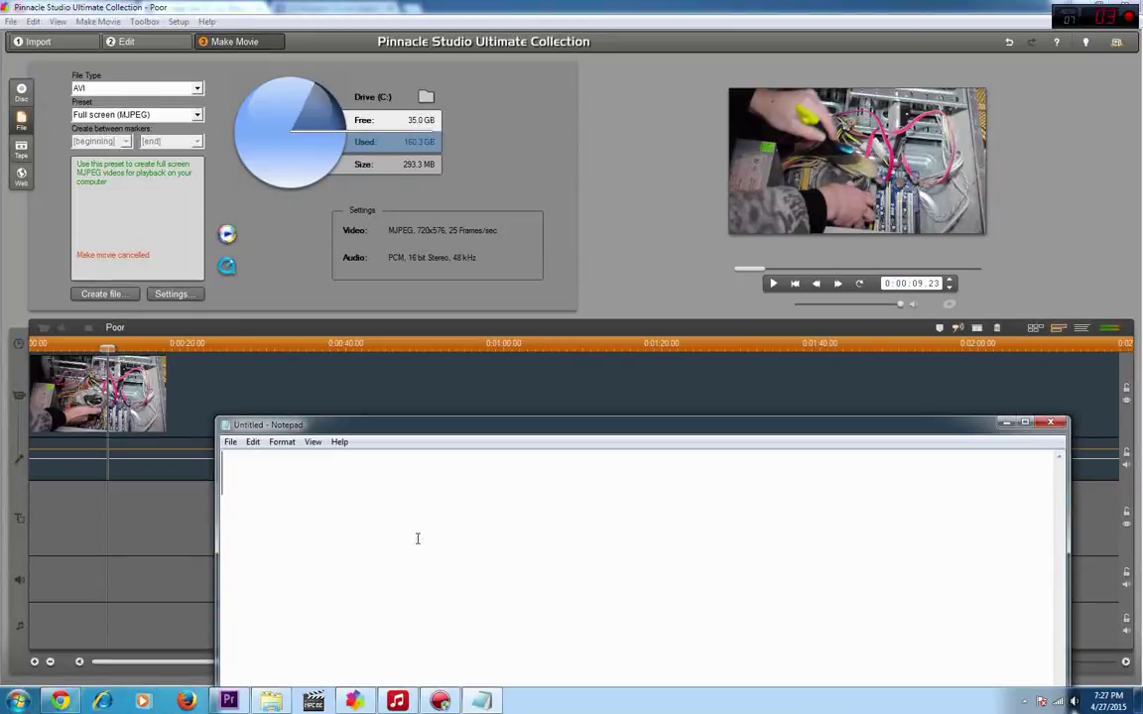
pyautogui.write('This metho')
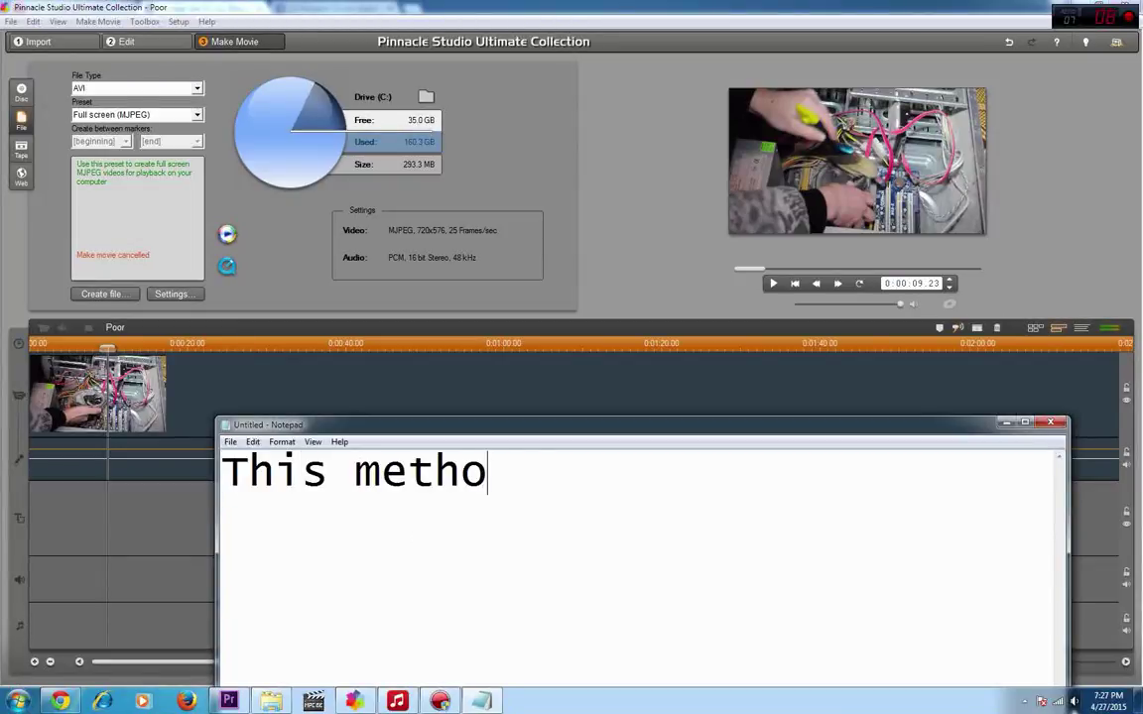
pyautogui.write('d is very ')
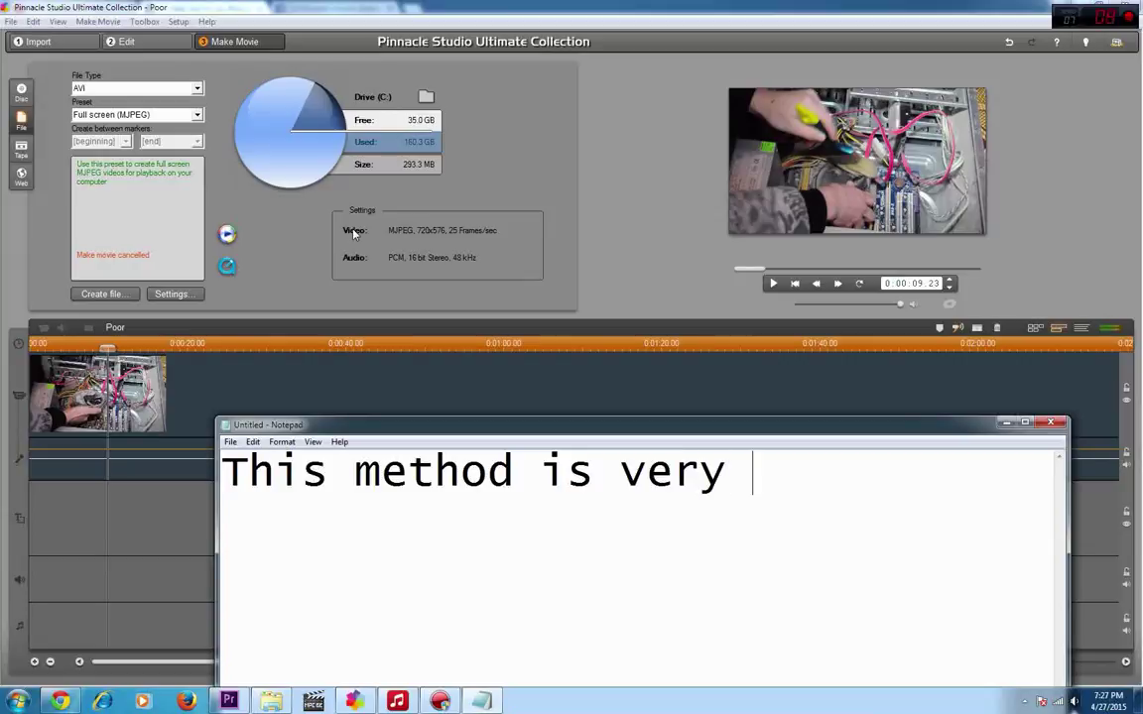
pyautogui.write('s')
pyautogui.write('imple')
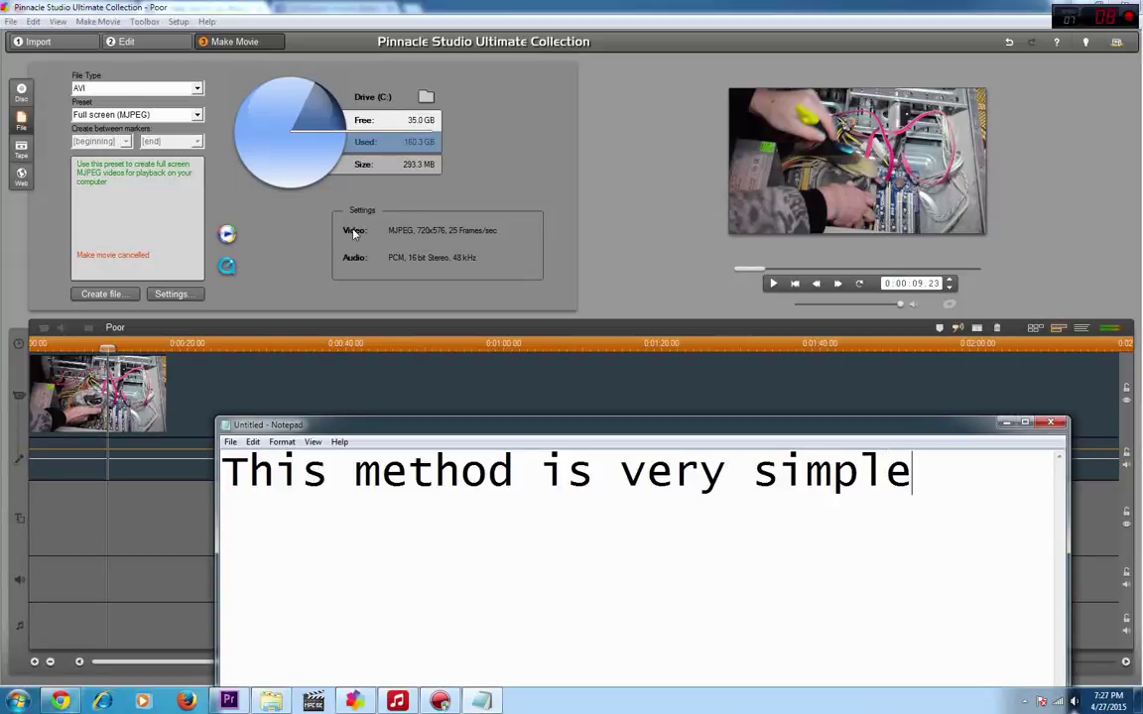
# Continue the note with "and you can also check if the video is okay.I mean rendered . With audio etc.".
pyautogui.write(' and you ca')
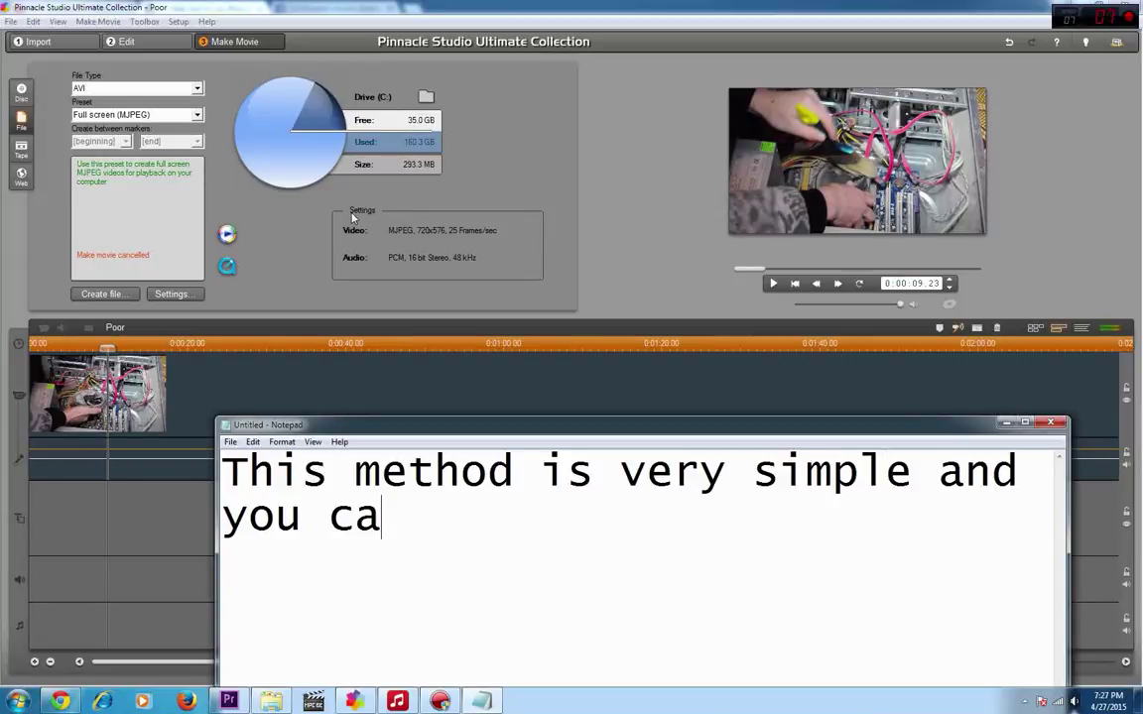
pyautogui.write('n also')
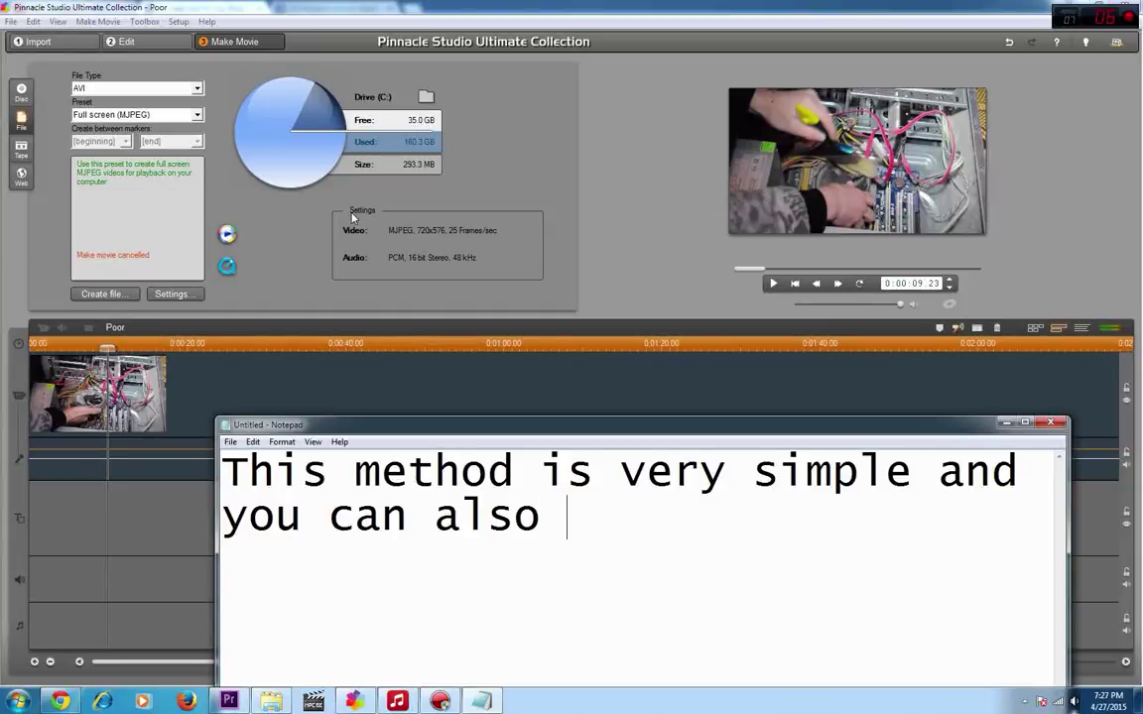
pyautogui.write(' check')
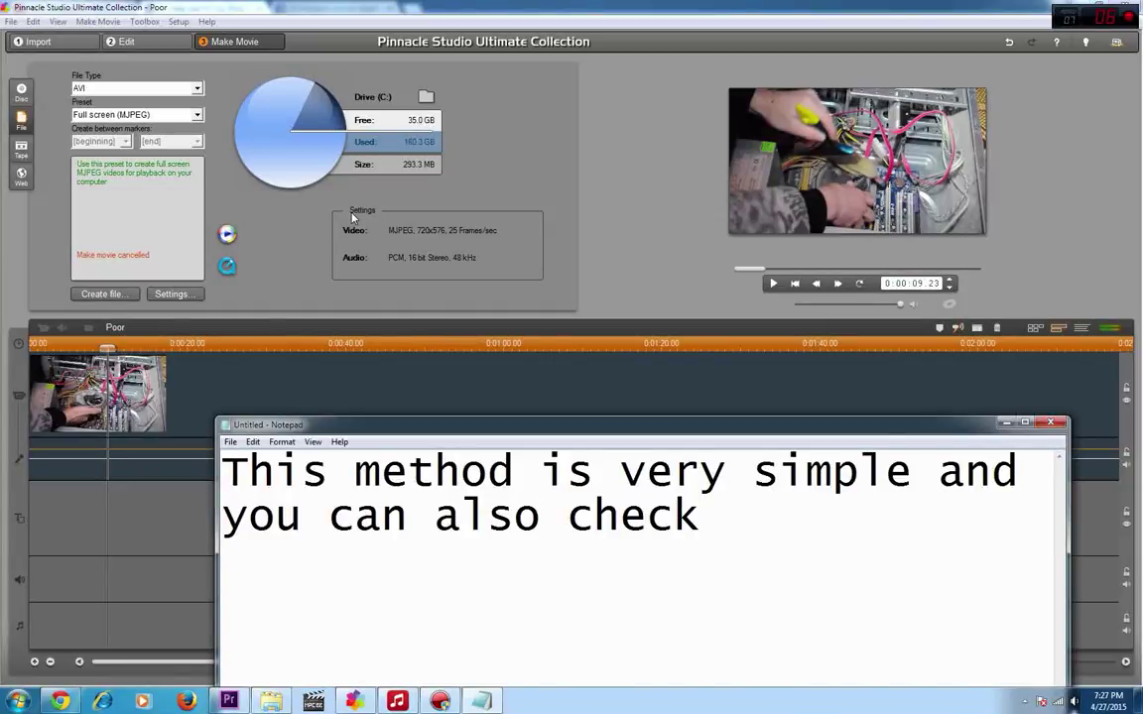
pyautogui.write(' if the v')
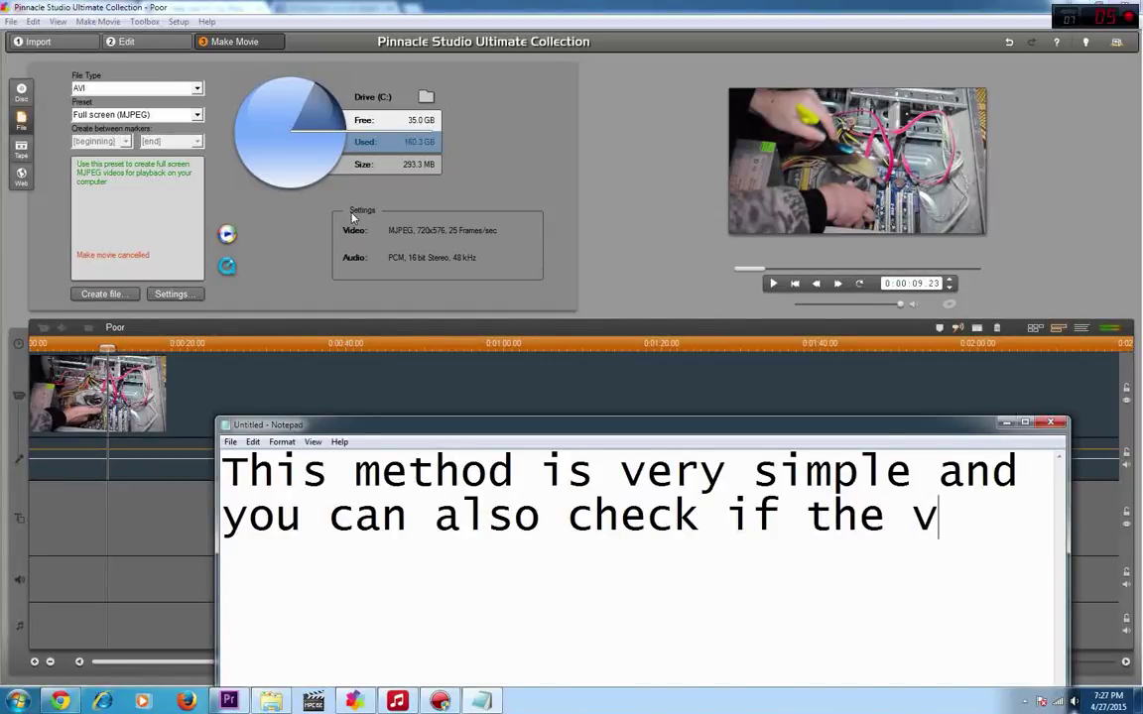
pyautogui.write('ideo is ok')
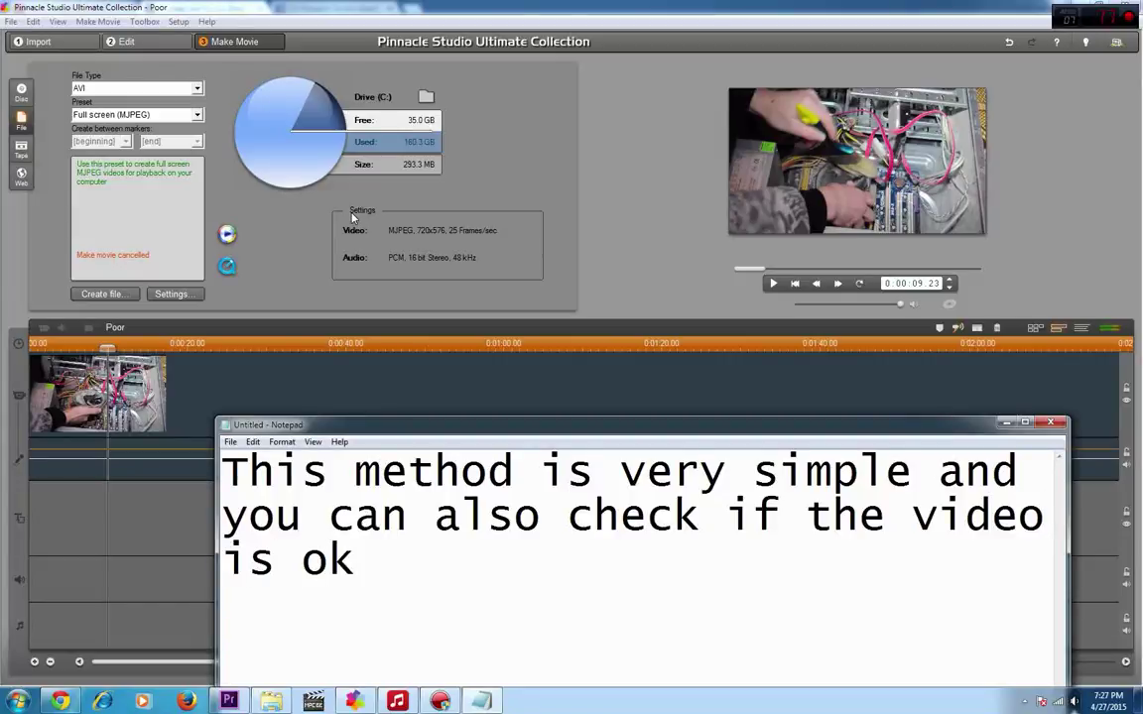
pyautogui.write('ay.I mean')
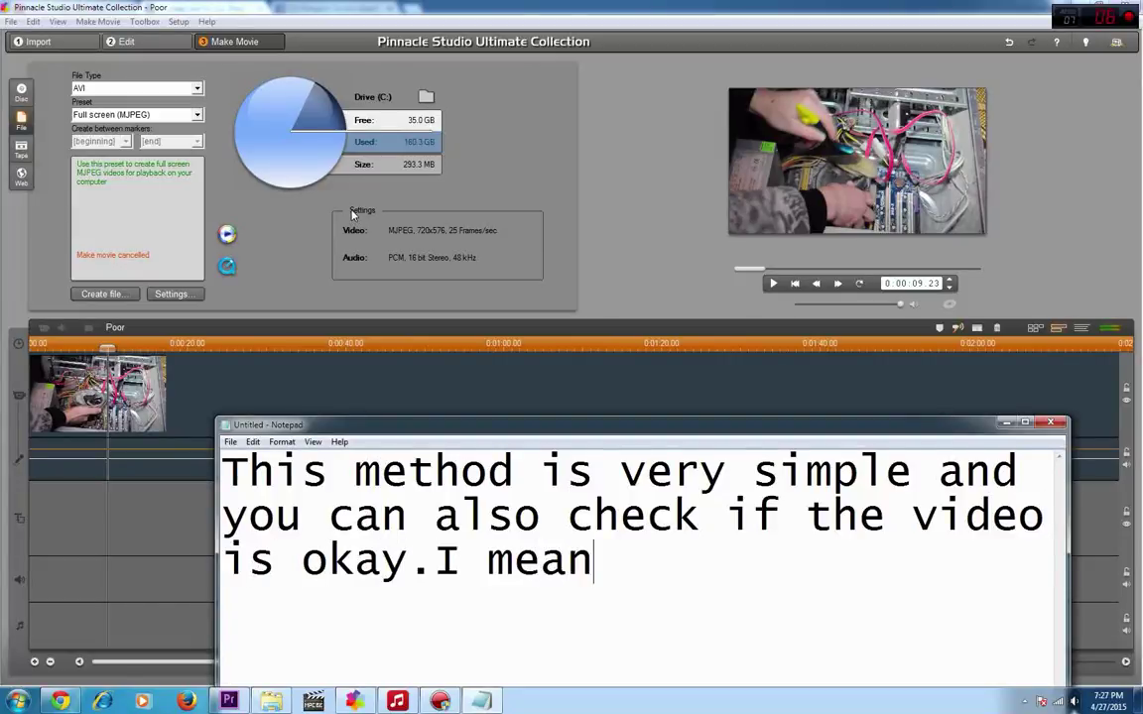
pyautogui.write(' rendered')
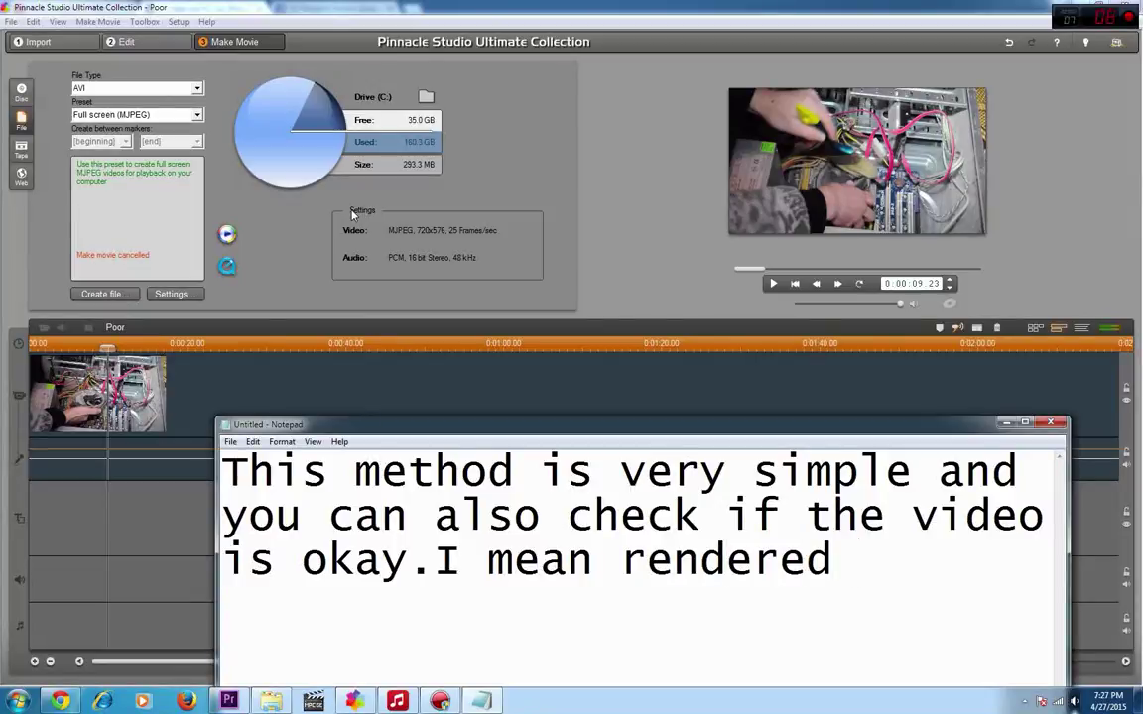
pyautogui.write(' . With o')
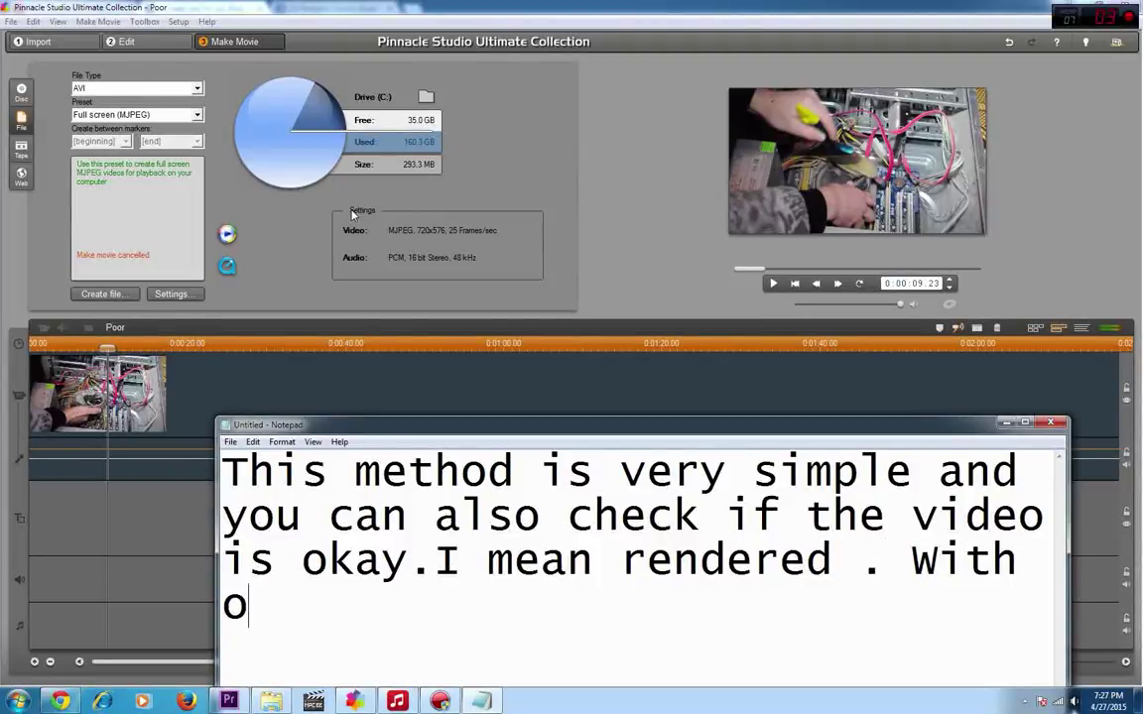
pyautogui.press('BackSpace')
pyautogui.write('audio')
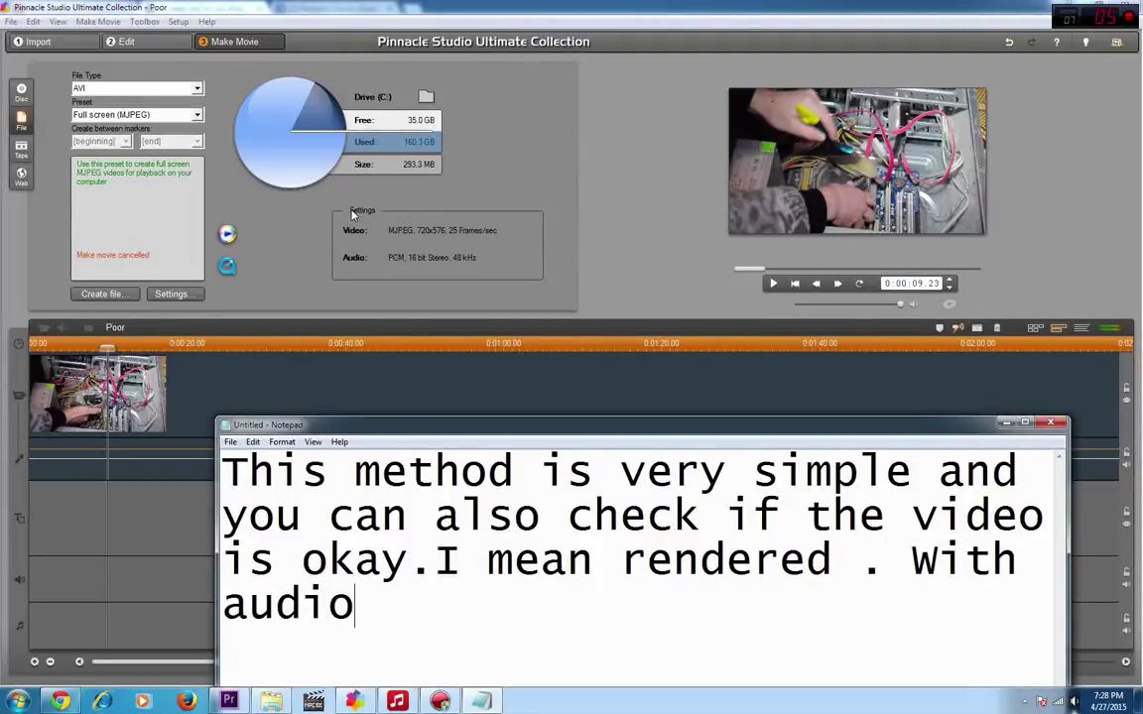
pyautogui.write(' etc.')
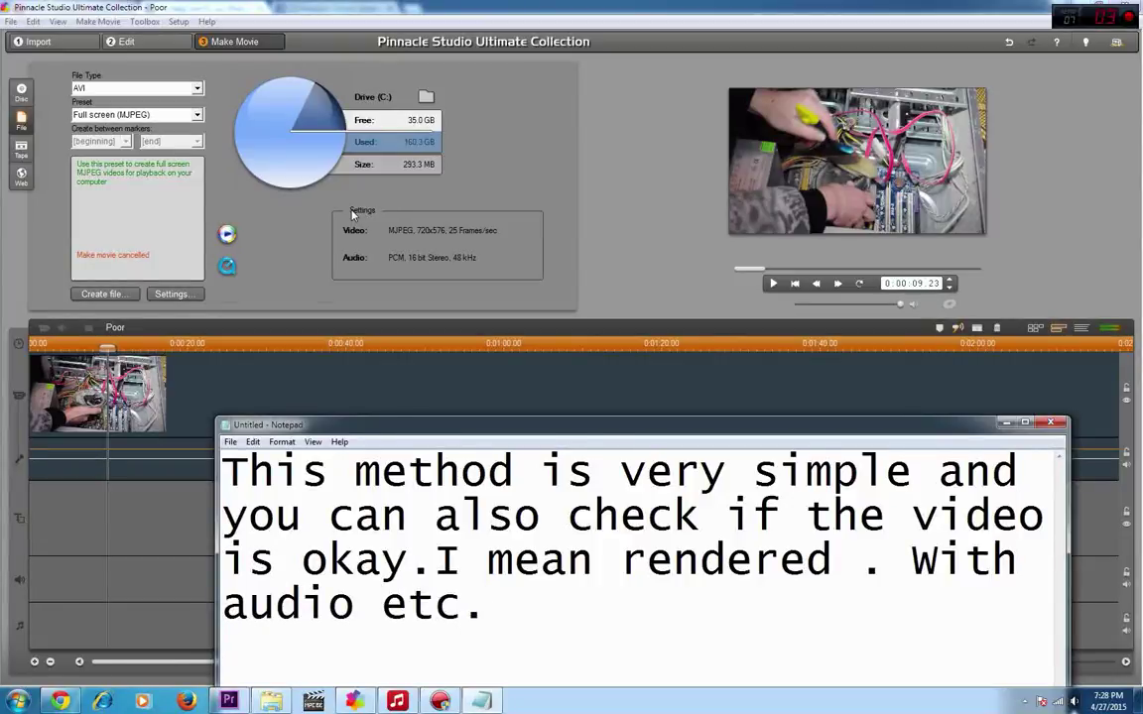
# Replace the note with "Ok...another thing important".
pyautogui.hotkey('ctrl', 'a')
pyautogui.press('Delete')
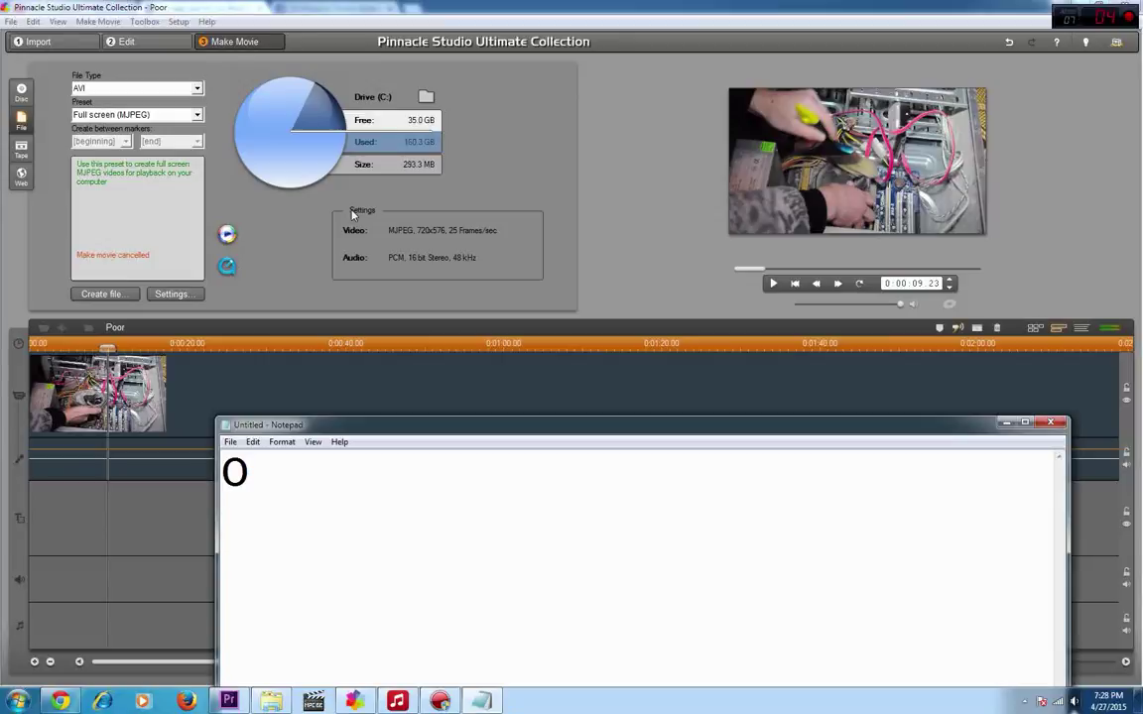
pyautogui.write('k an')
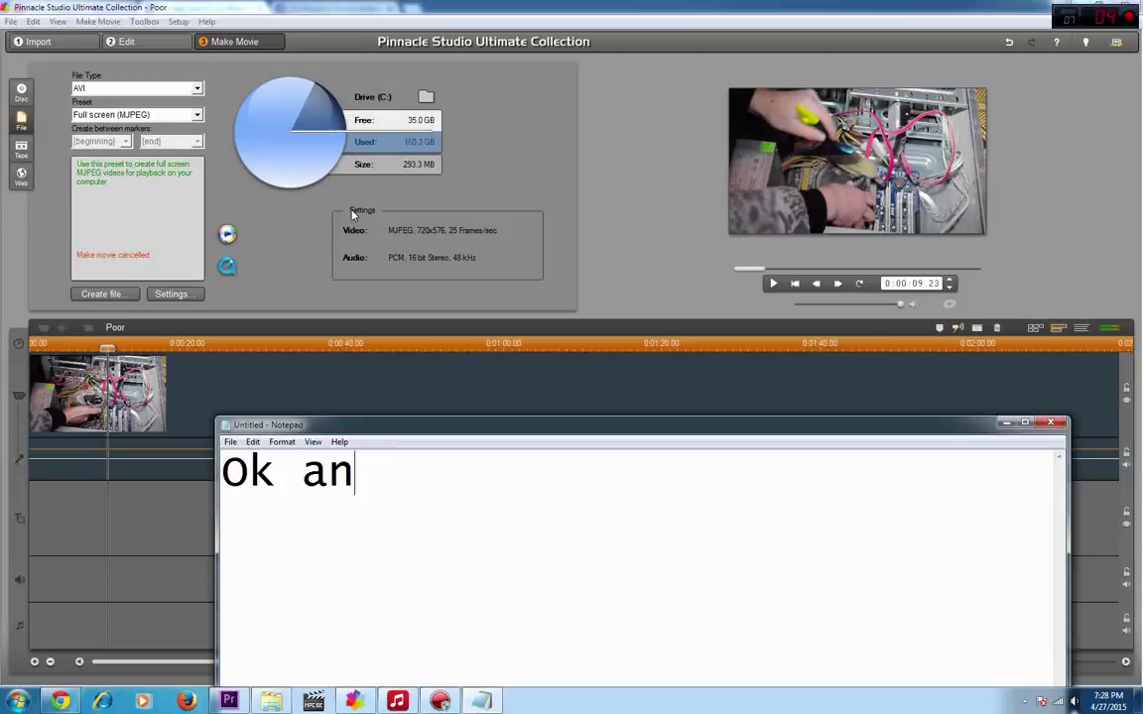
pyautogui.press('BackSpace')
pyautogui.press('BackSpace')
pyautogui.press('BackSpace')
pyautogui.press('BackSpace')
pyautogui.write('k...')
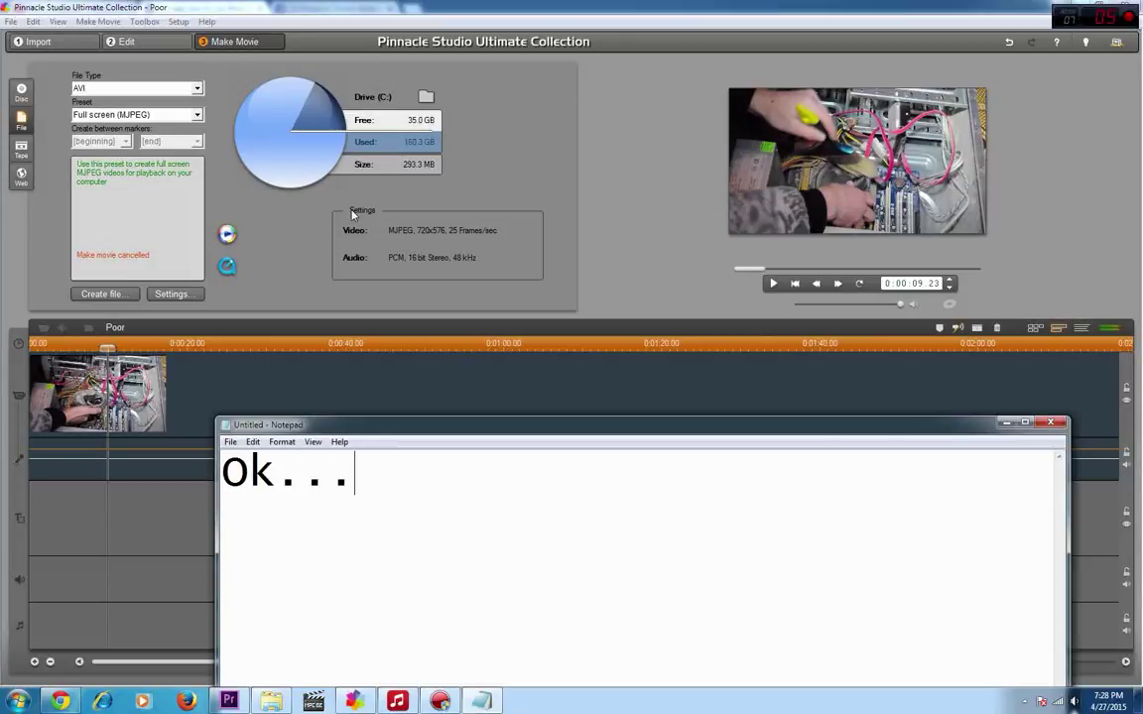
pyautogui.write('another')
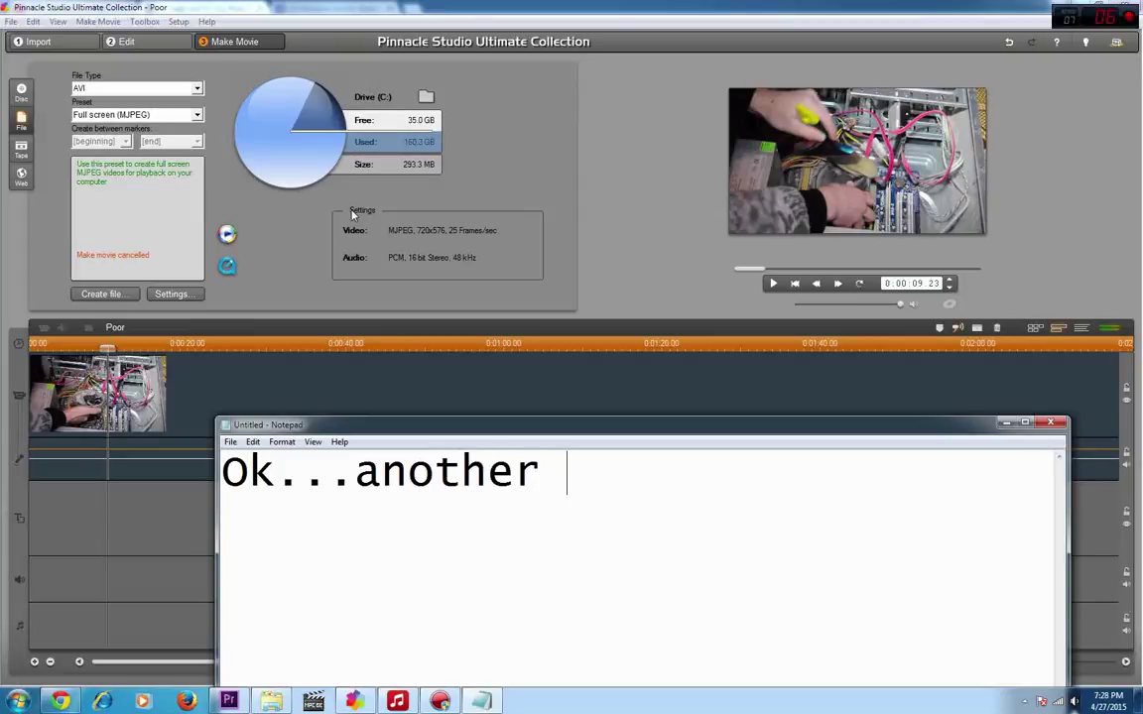
pyautogui.write(' thin')
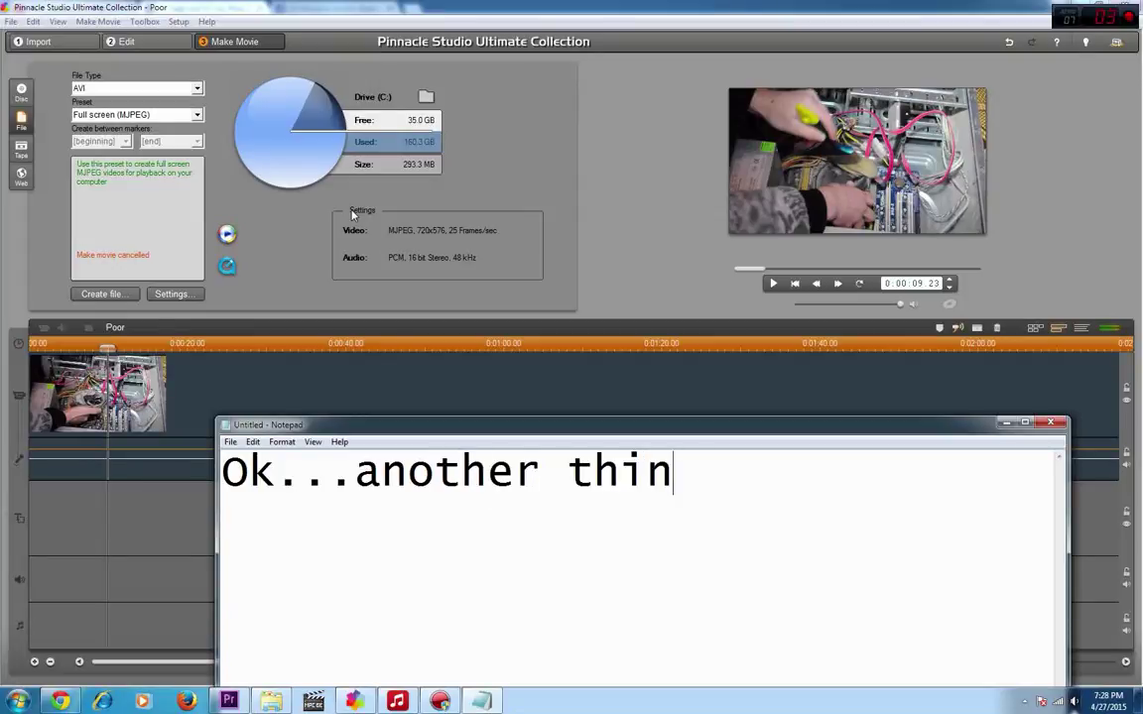
pyautogui.write('g ip')
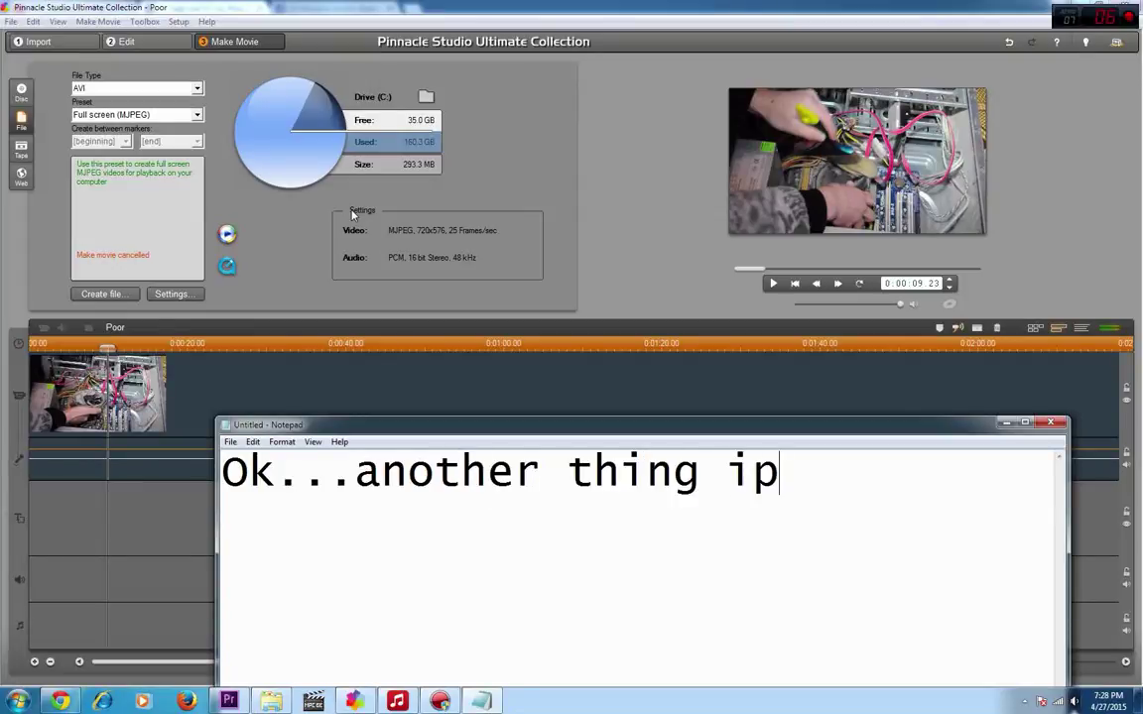
pyautogui.press('BackSpace')
pyautogui.press('BackSpace')
pyautogui.write('important ')
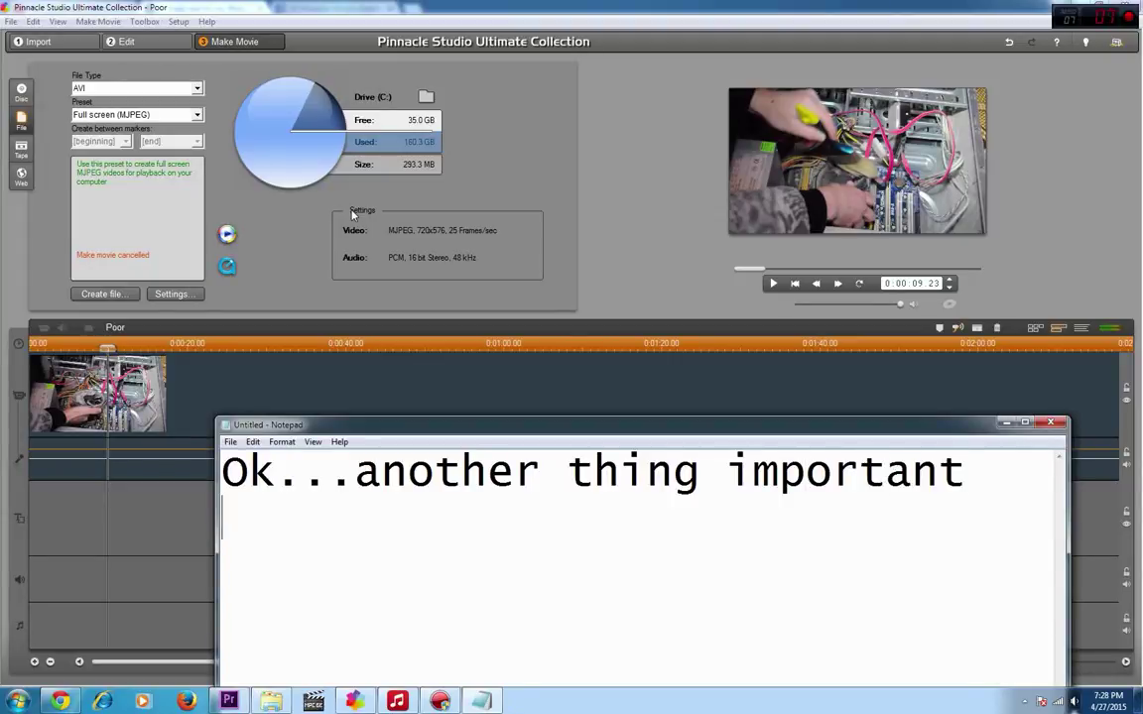
# Continue the note with "is that you should make sure that the".
pyautogui.write('is thay')
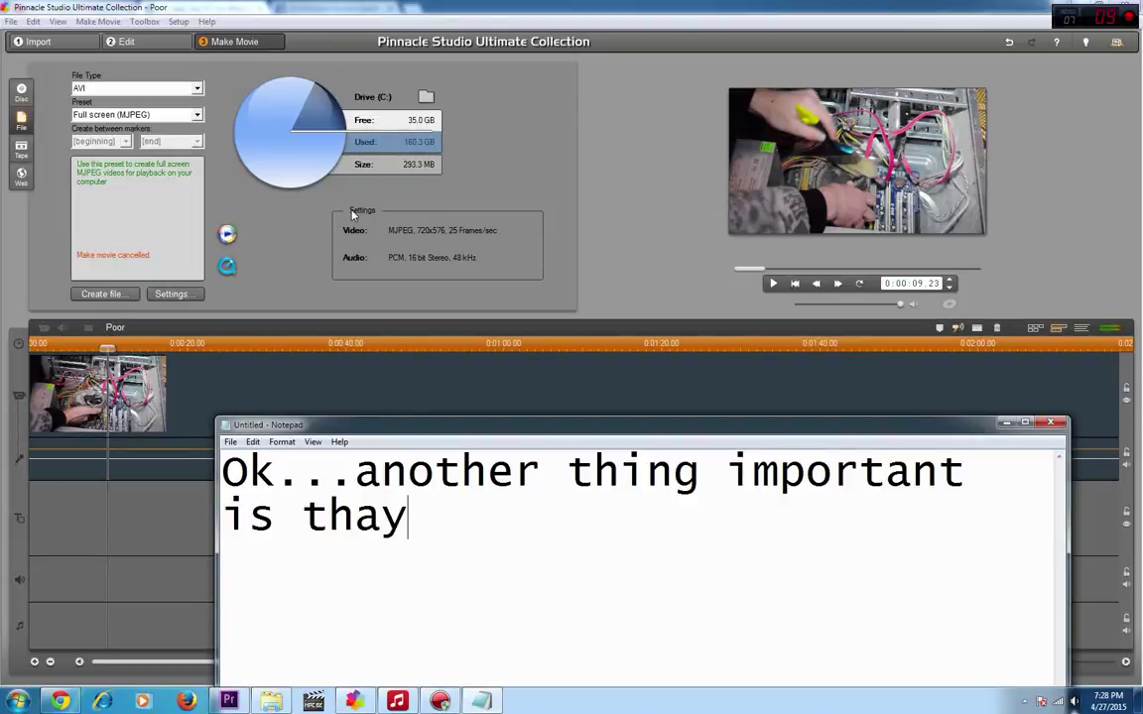
pyautogui.press('BackSpace')
pyautogui.press('BackSpace')
pyautogui.write('t')
pyautogui.press('BackSpace')
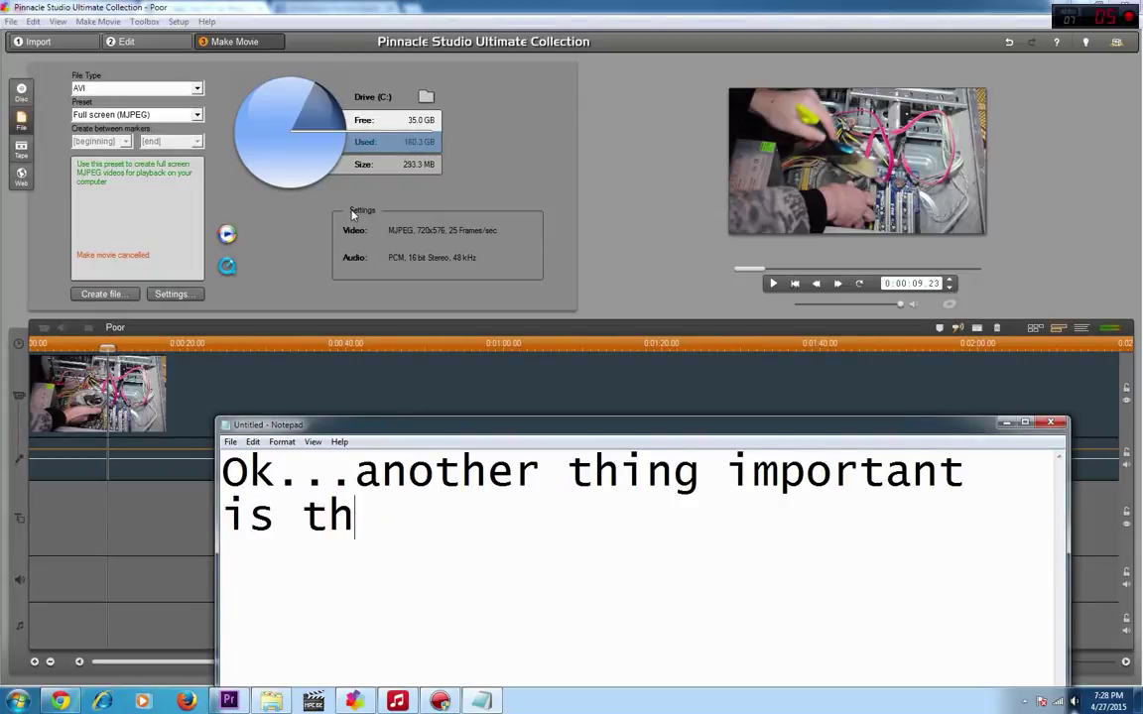
pyautogui.write('at yu')
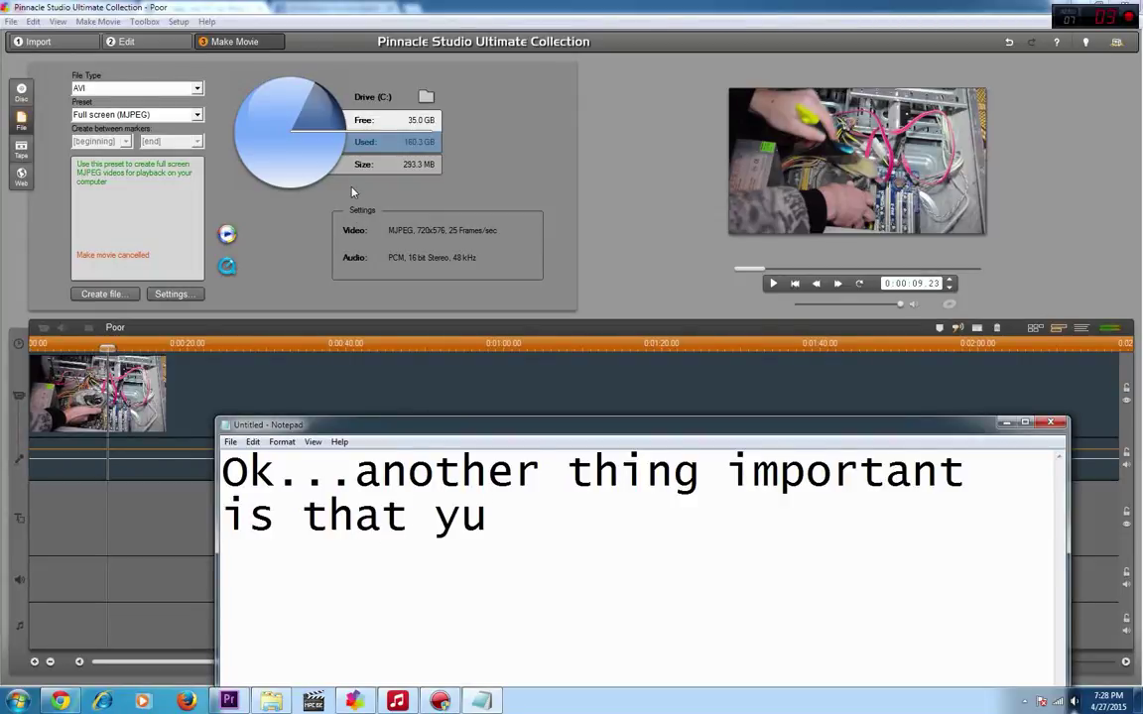
pyautogui.press('BackSpace')
pyautogui.press('BackSpace')
pyautogui.write('you shou')
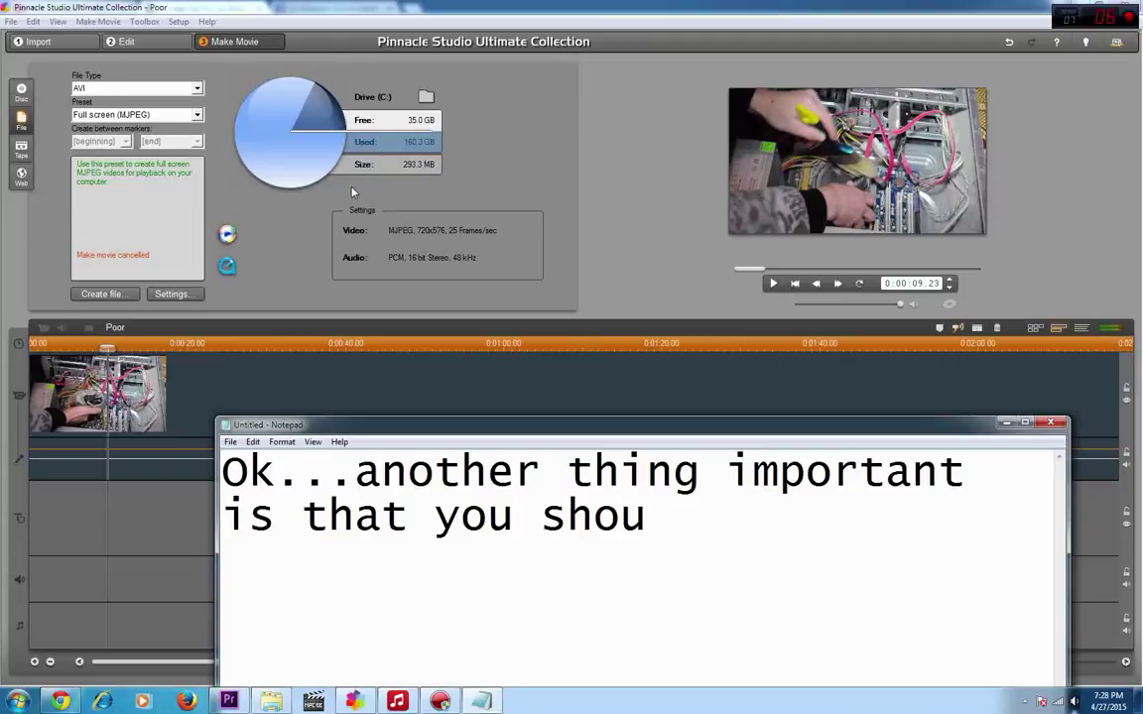
pyautogui.write('ld make su')
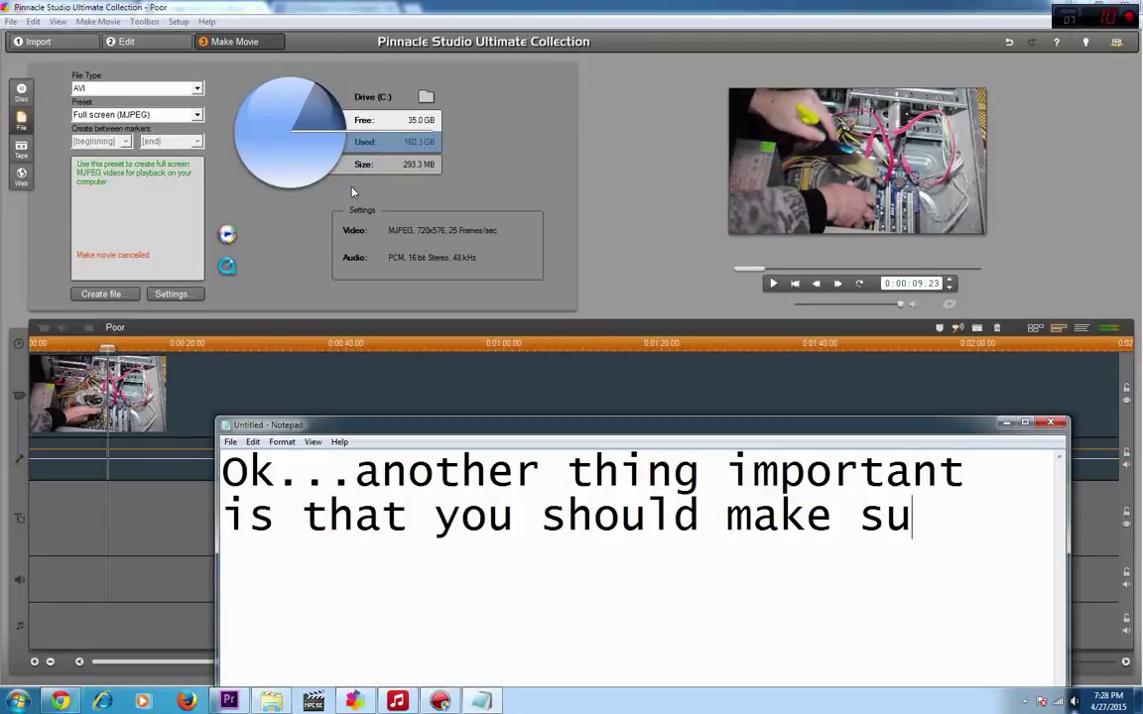
pyautogui.write('re tha')
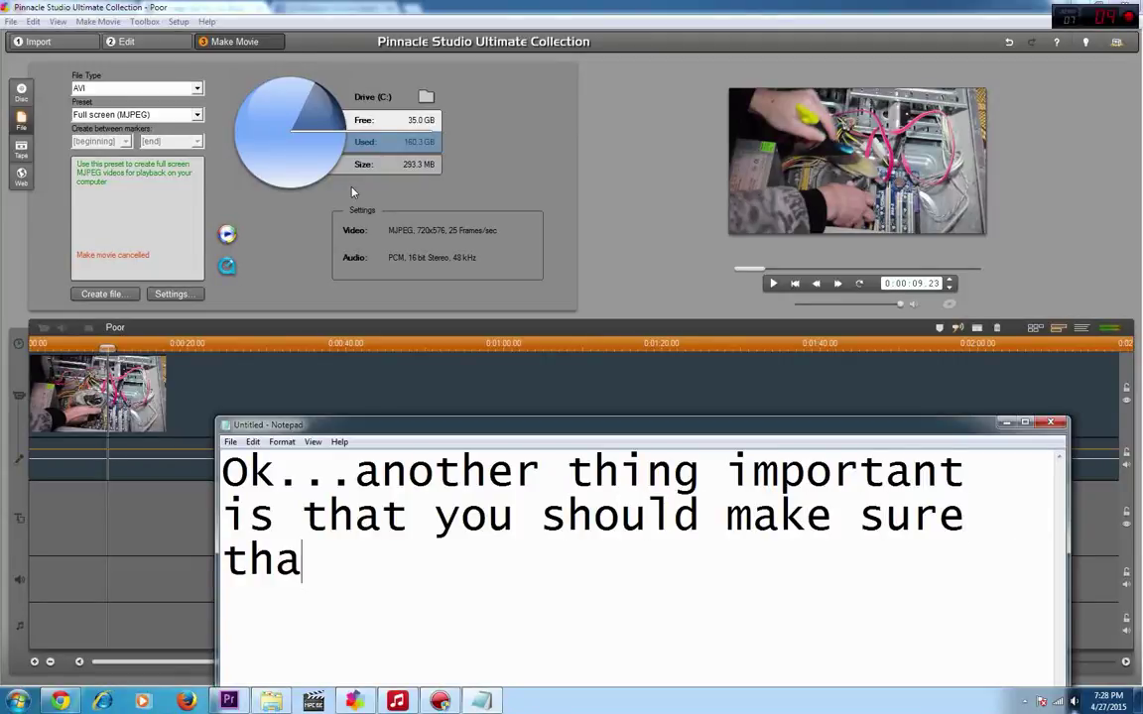
pyautogui.write('t the ')
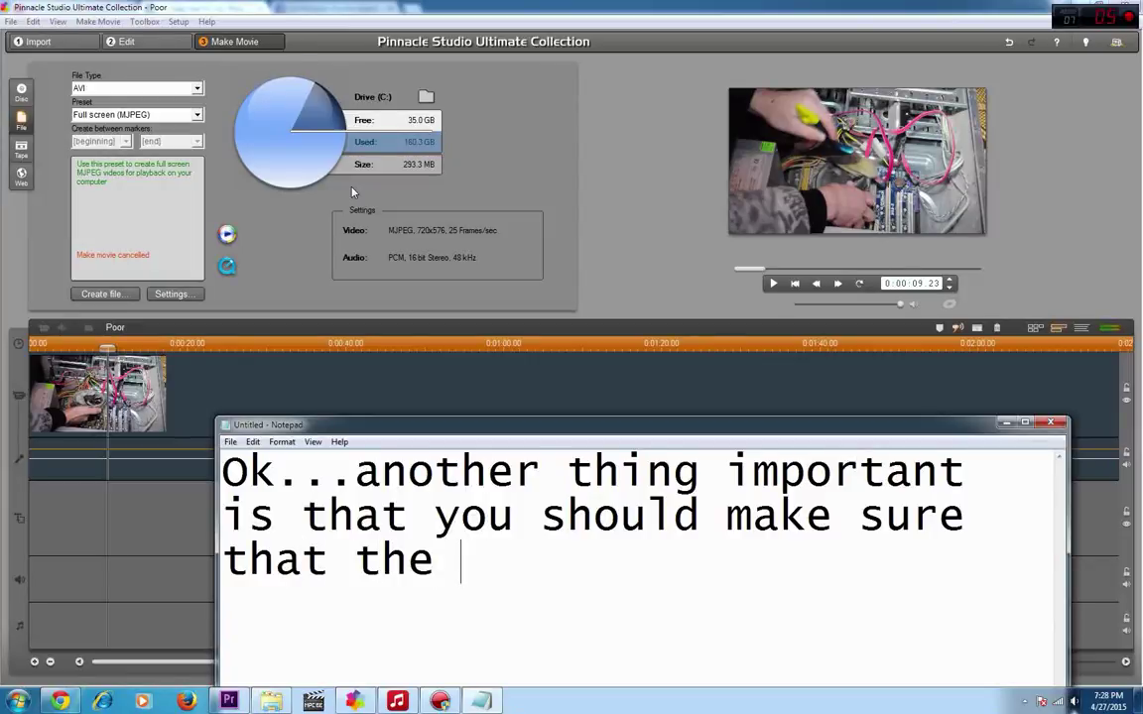
# Continue the note with "video quality on export is best .".
pyautogui.write('video qu')
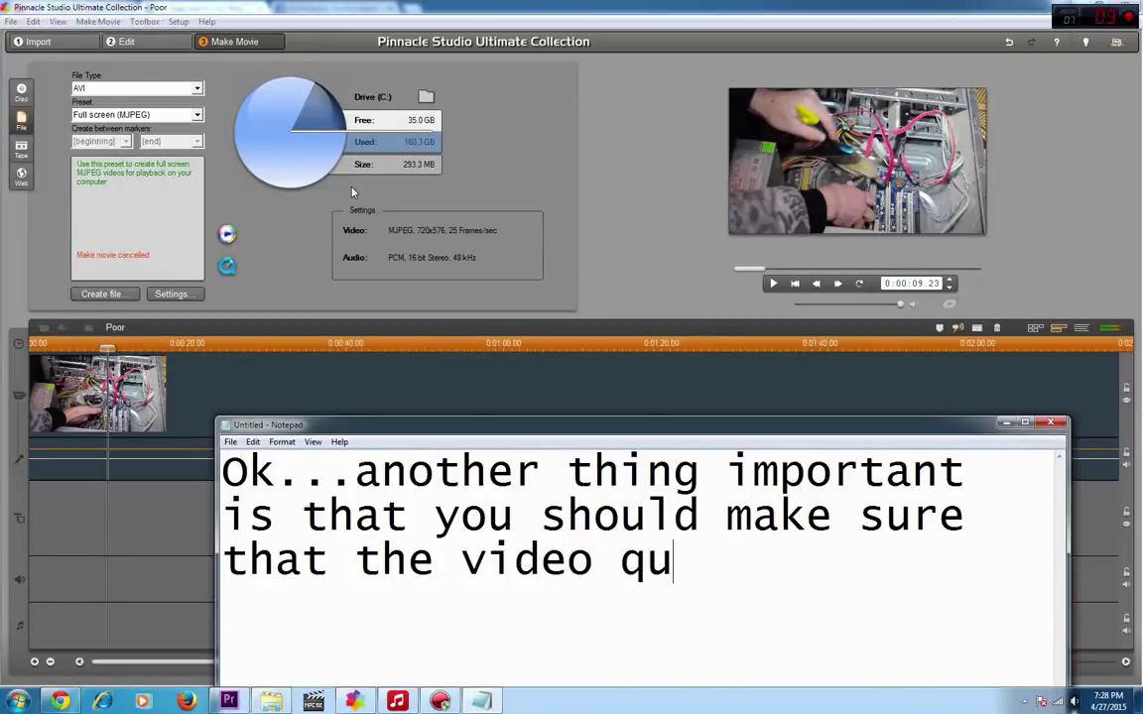
pyautogui.write('ality on')
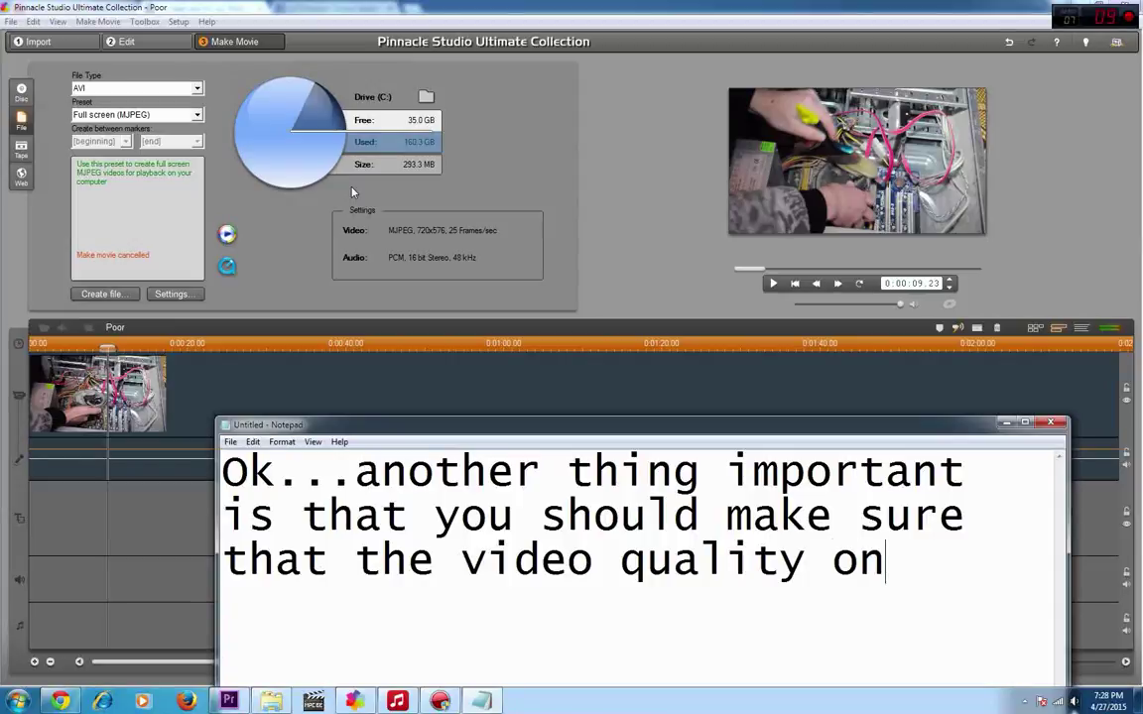
pyautogui.write(' export ')
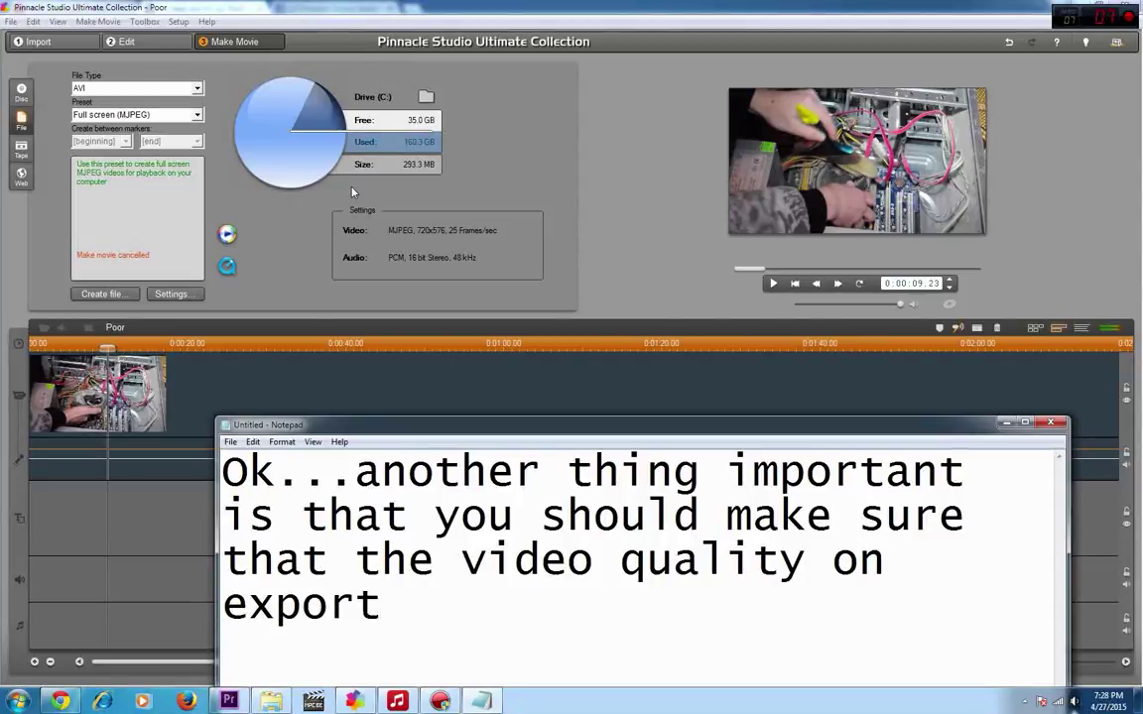
pyautogui.write('is best ')
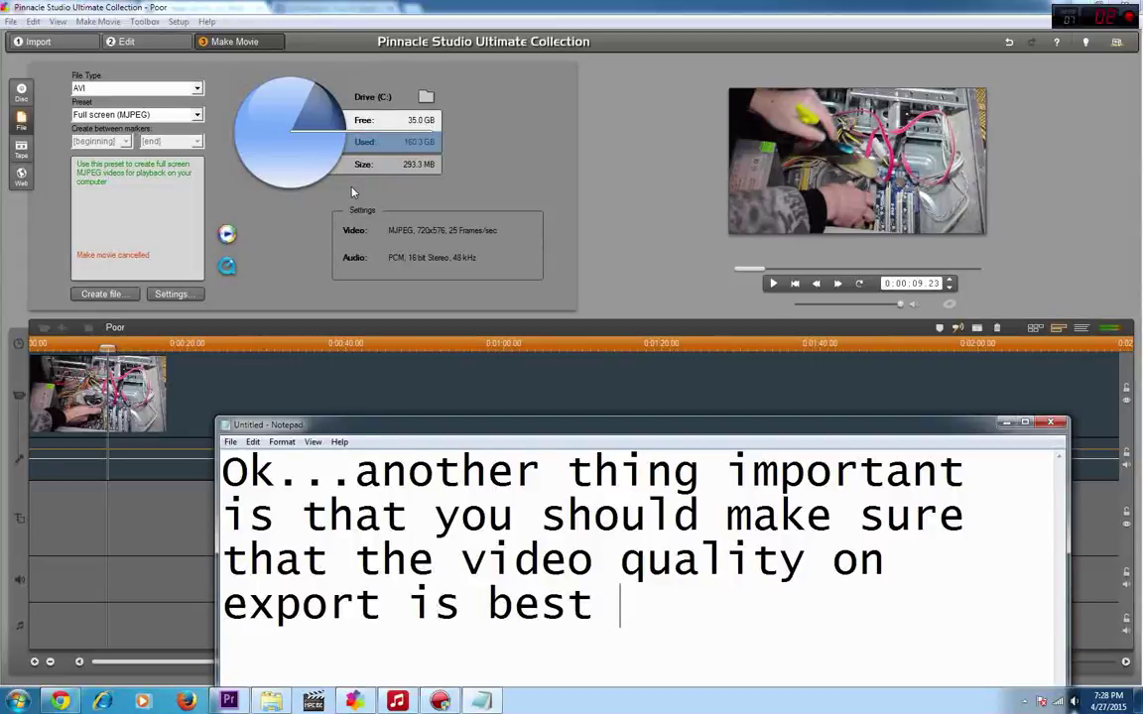
pyautogui.write('.')
# Replace the whole note with "LET me show you something.".
pyautogui.hotkey('ctrl', 'a')
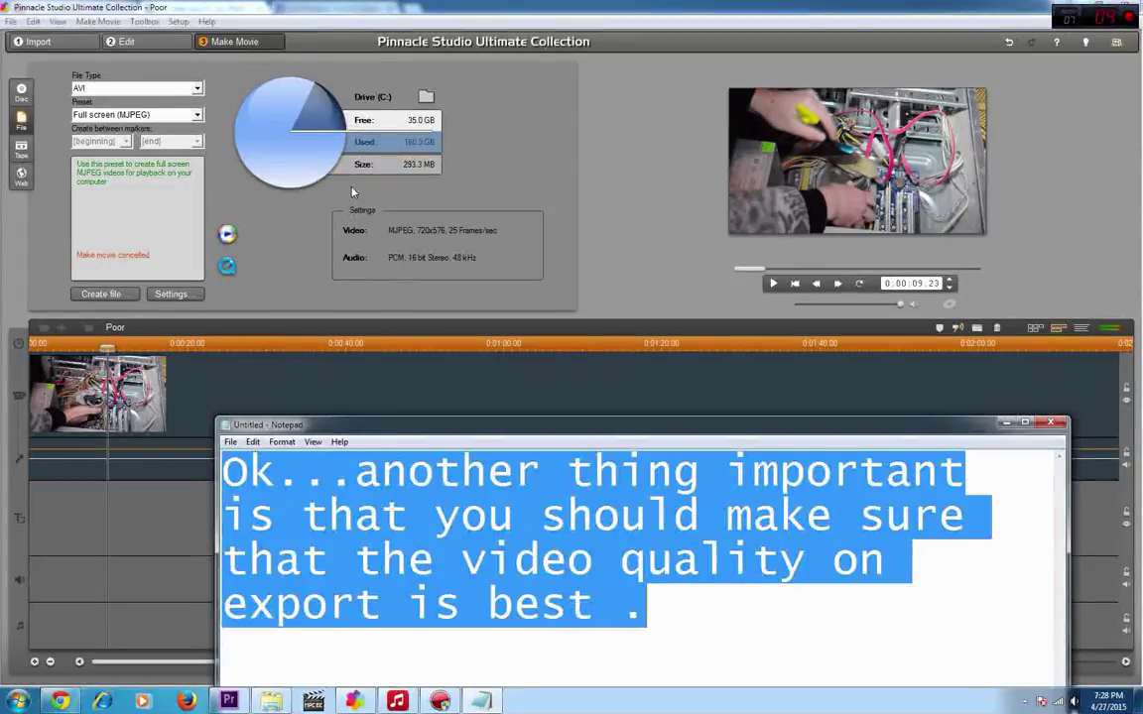
pyautogui.write('LET m')
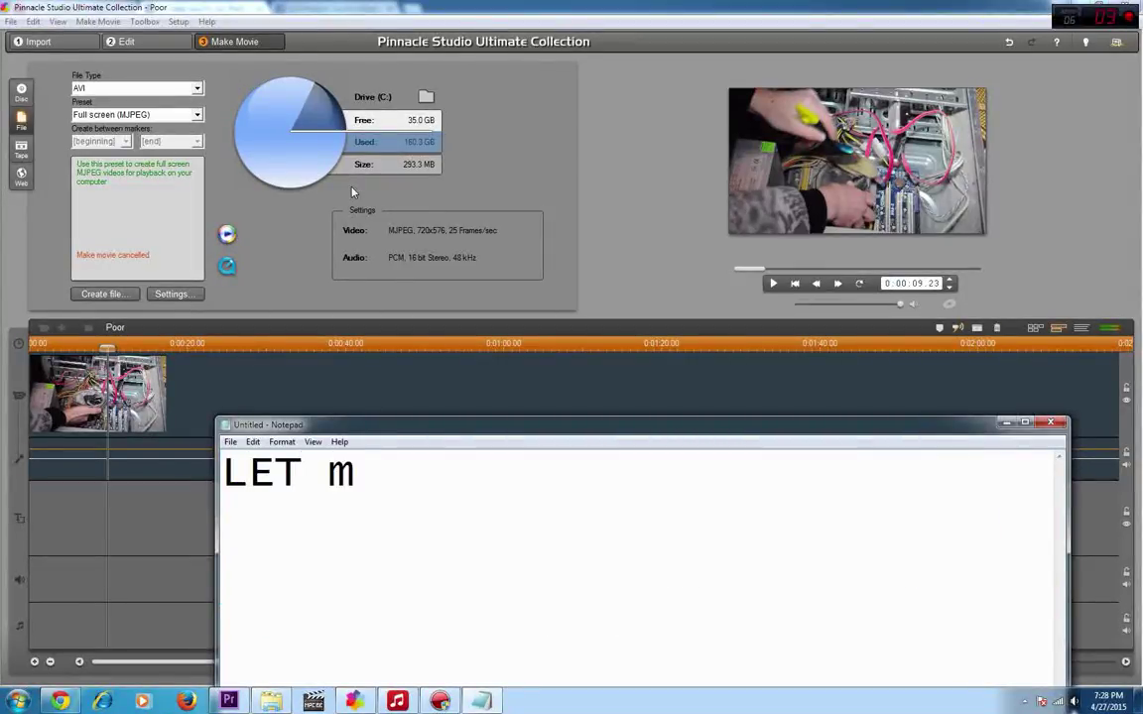
pyautogui.write('e show yo')
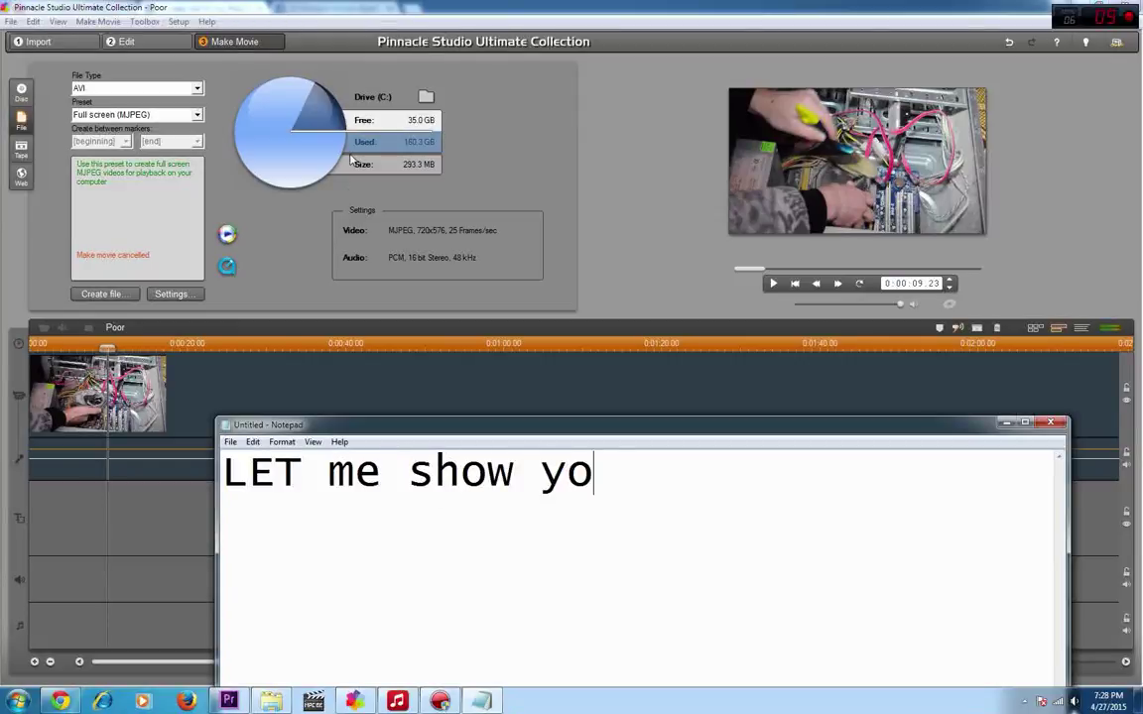
pyautogui.write('u something.')
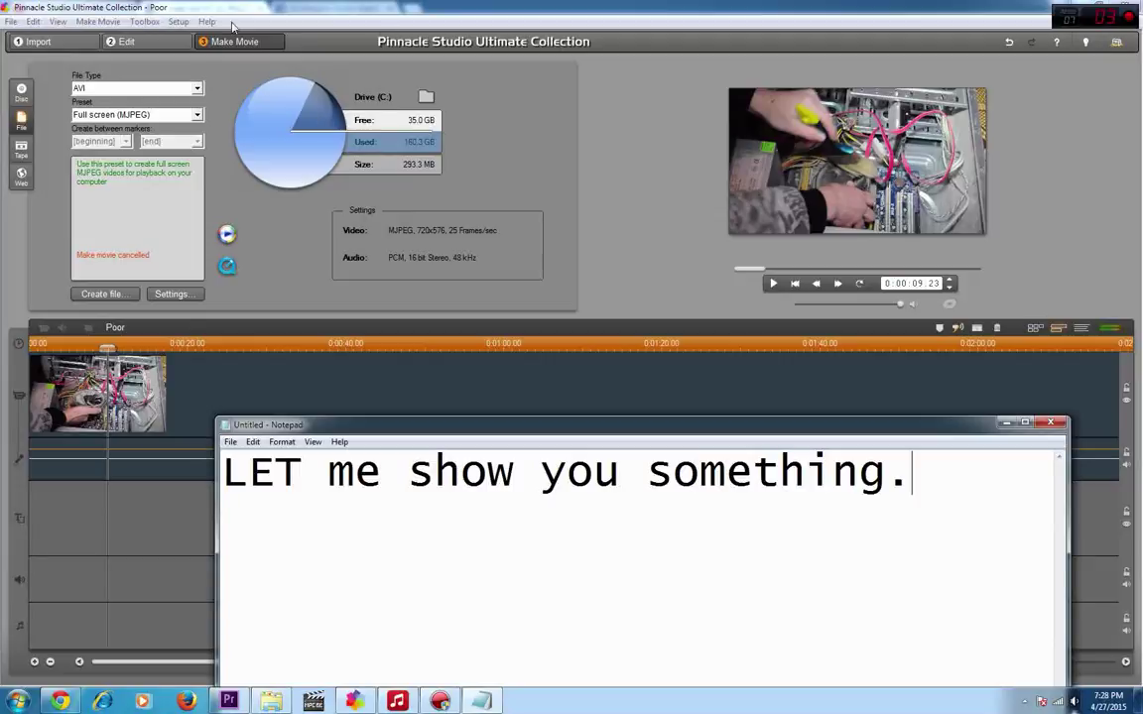
# Set the AVI export preset to Full screen (DV) in Pinnacle Studio, and replace the Notepad note with "when I set full scren".
pyautogui.click(151, 114)
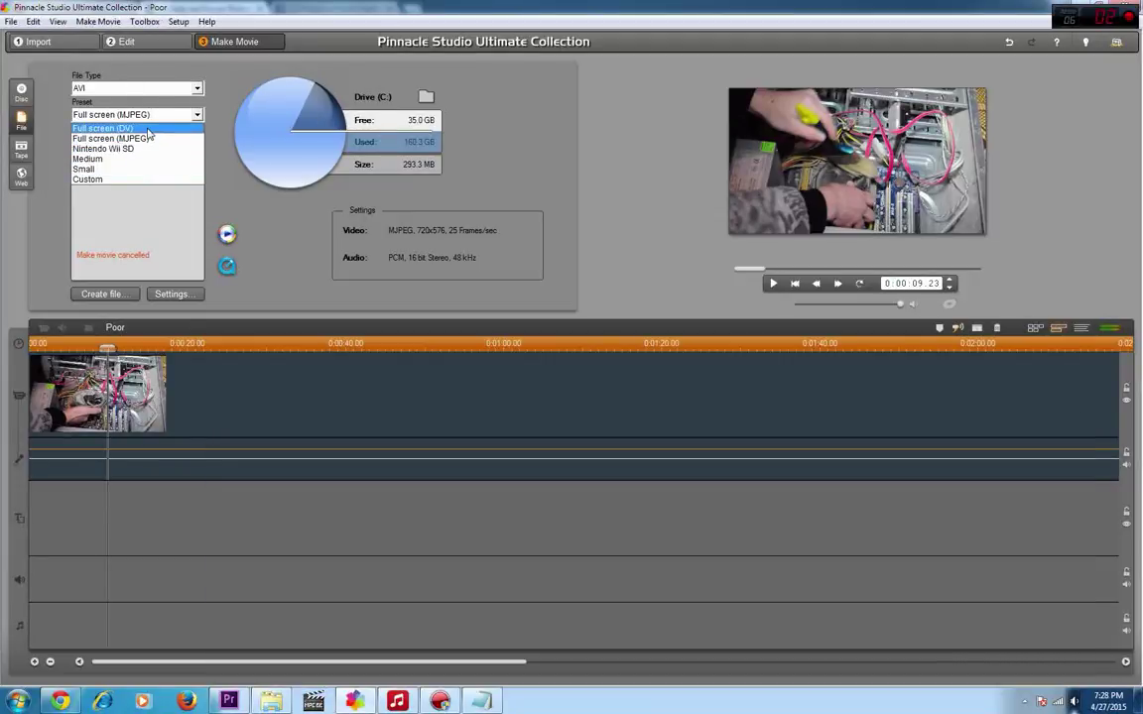
pyautogui.click(149, 128)
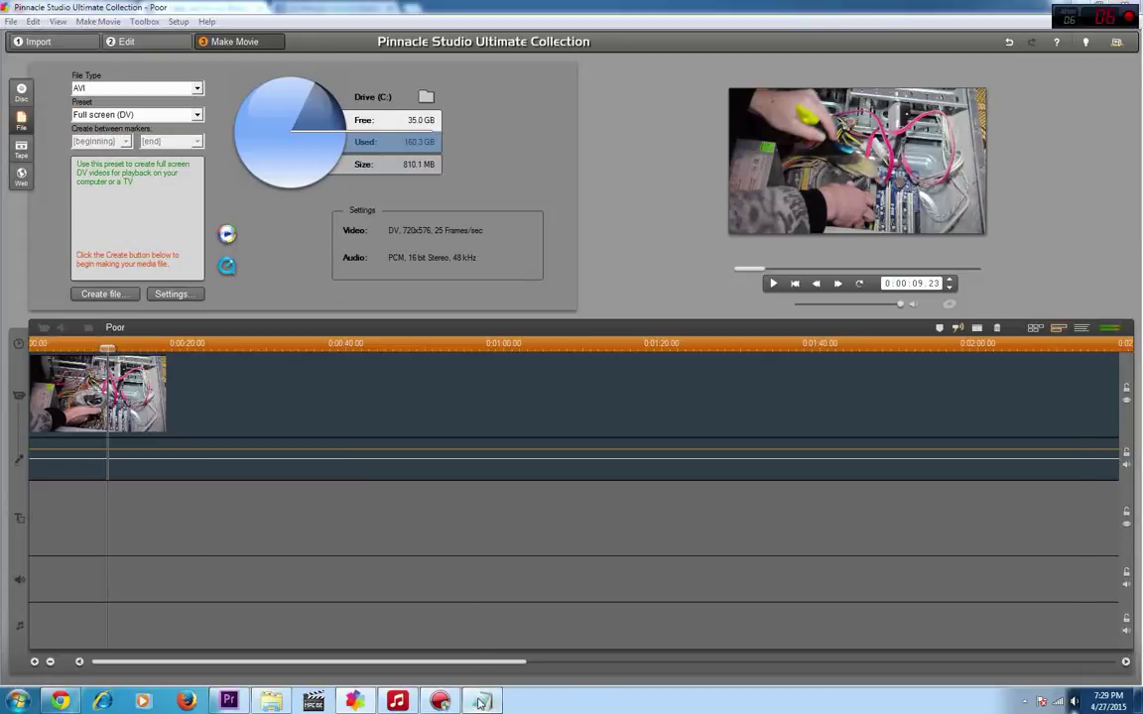
pyautogui.hotkey('alt', 'Tab')
pyautogui.hotkey('ctrl', 'a')
pyautogui.write('wh')
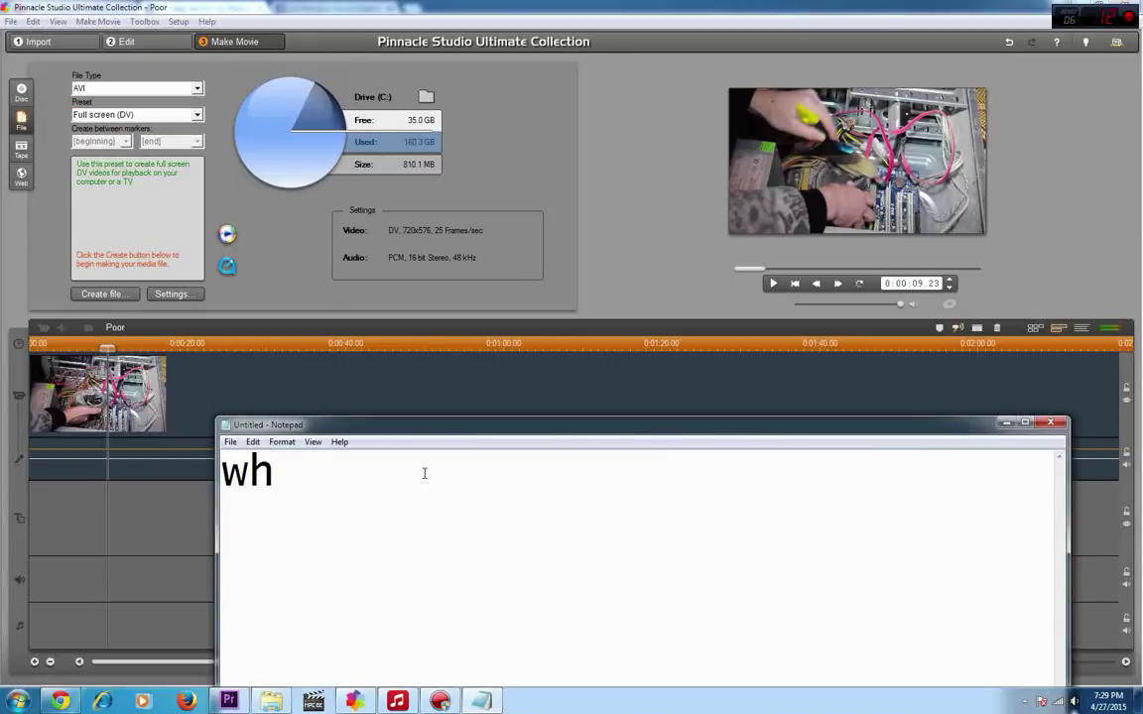
pyautogui.write('en I set ')
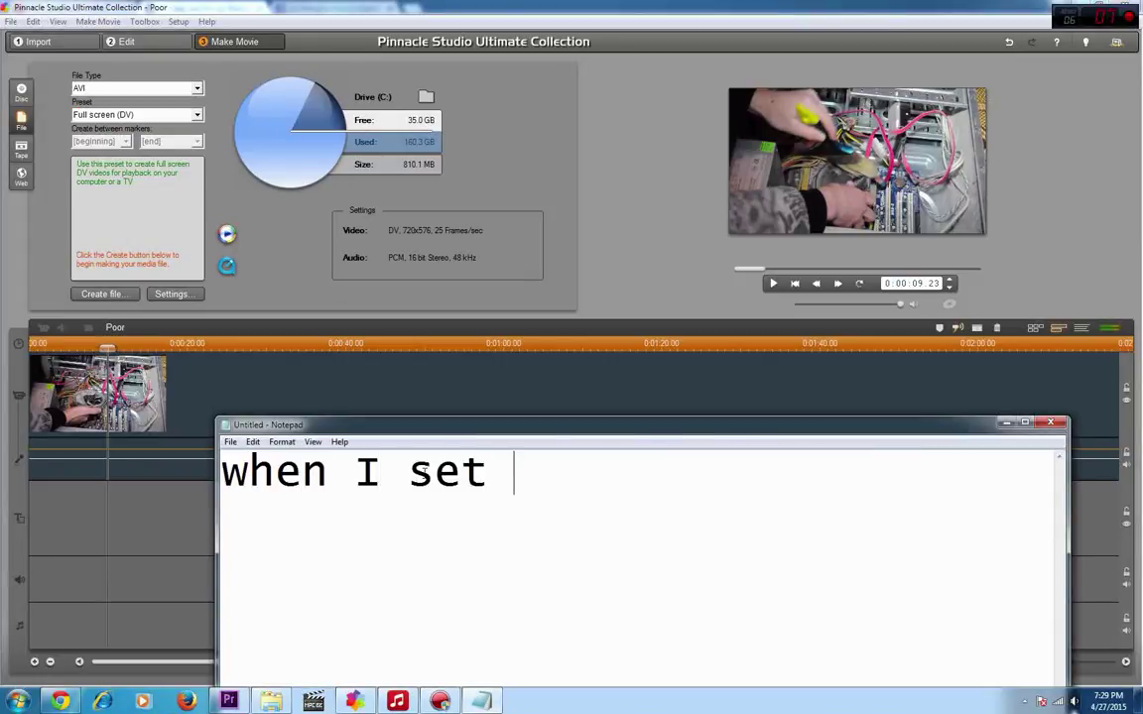
pyautogui.write('full scren ')
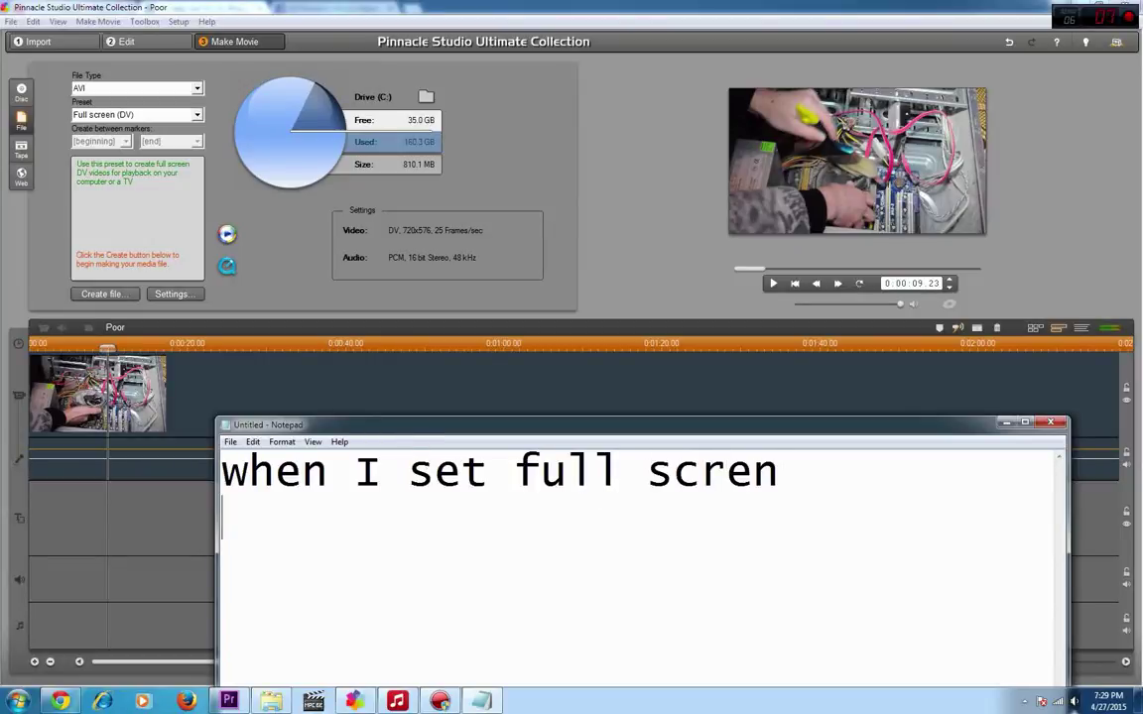
# Continue the note with "media size is 810.1MB".
pyautogui.write('media zi')
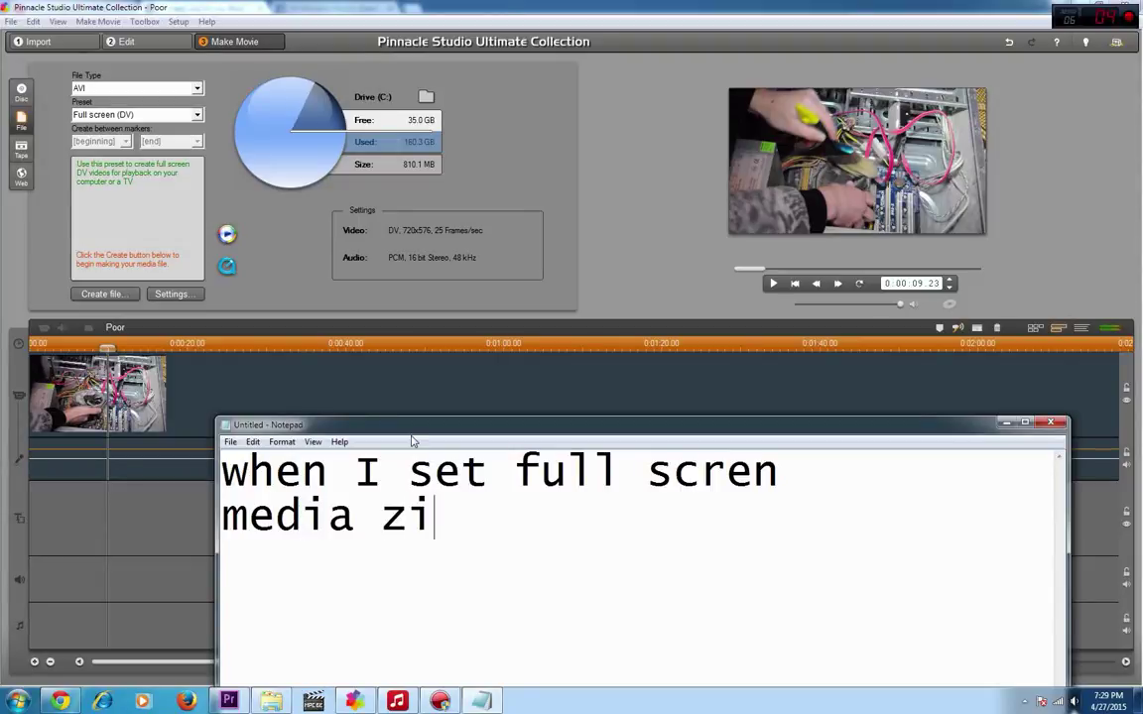
pyautogui.press('BackSpace')
pyautogui.press('BackSpace')
pyautogui.write('size is')
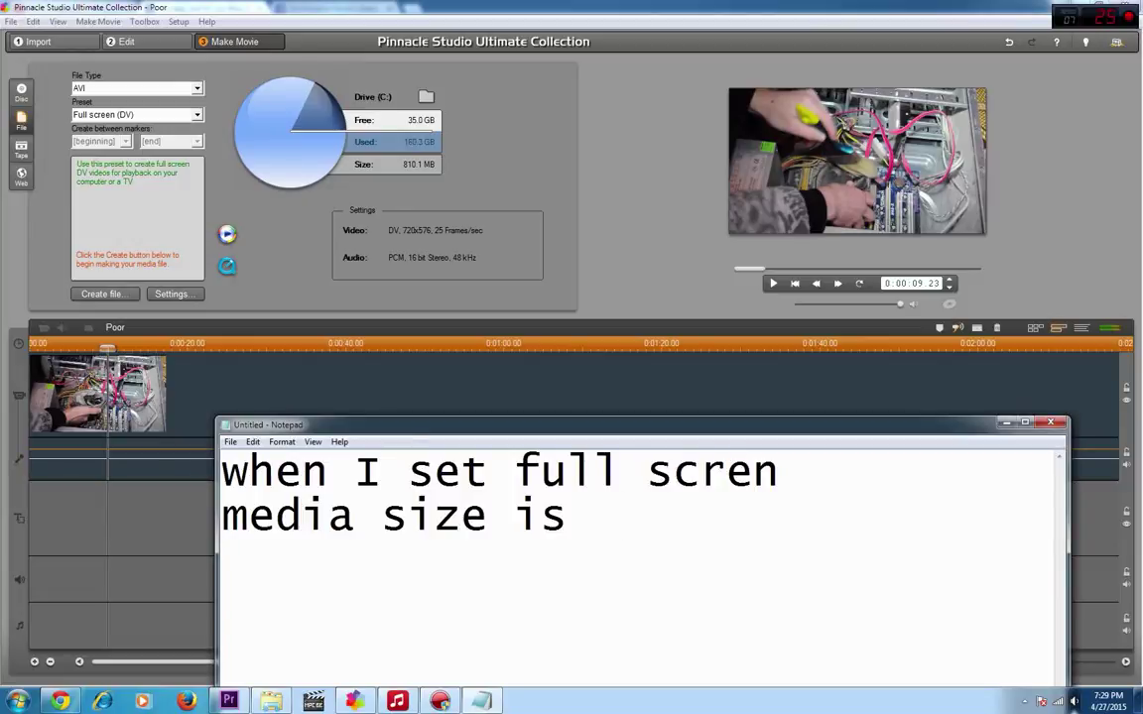
pyautogui.write(' 810.1')
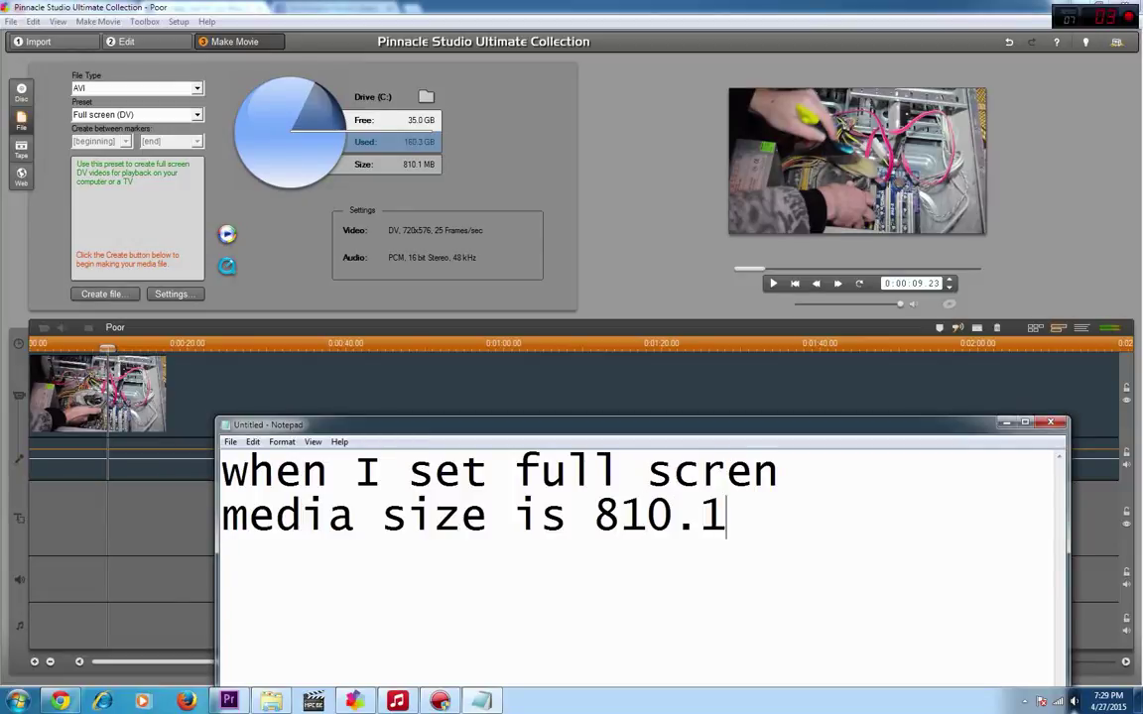
pyautogui.write('MB')
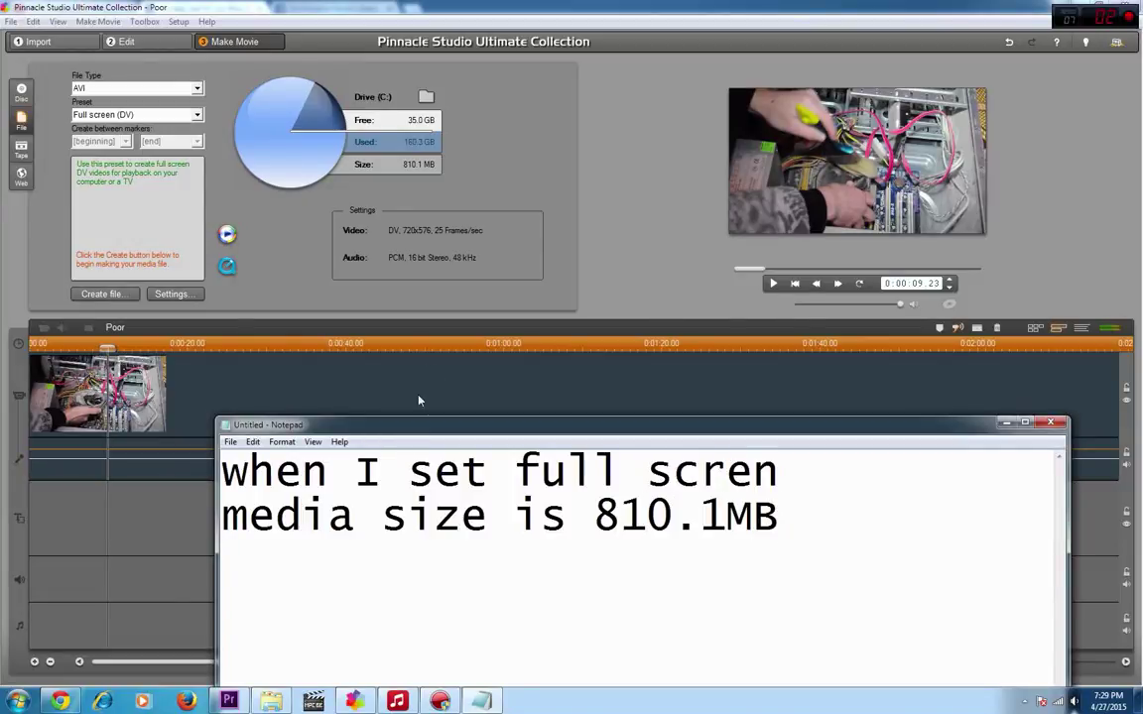
# Switch to Pinnacle Studio and set the AVI export preset to Medium.
pyautogui.click(382, 160)
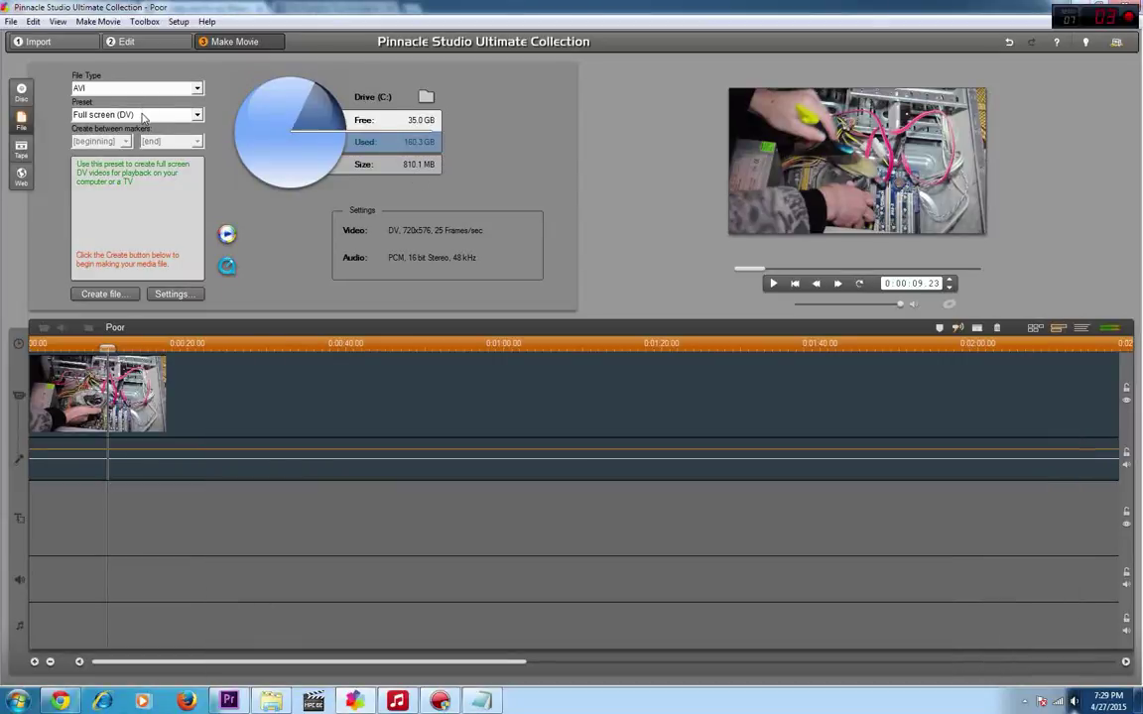
pyautogui.click(144, 118)
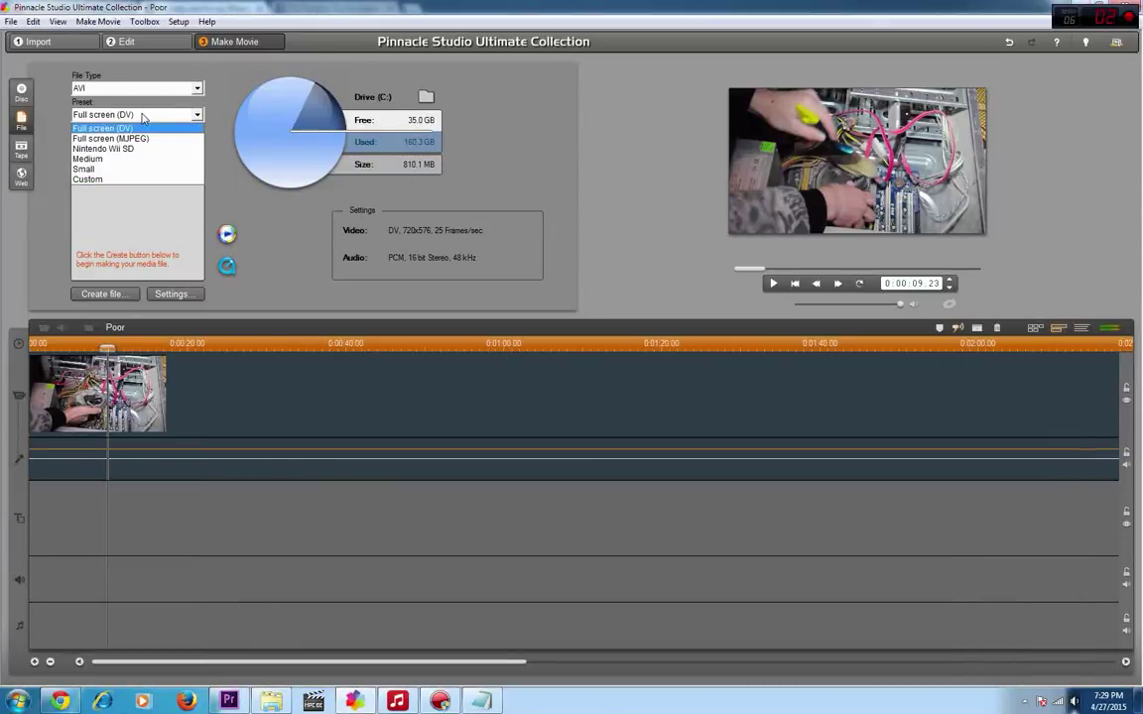
pyautogui.click(145, 162)
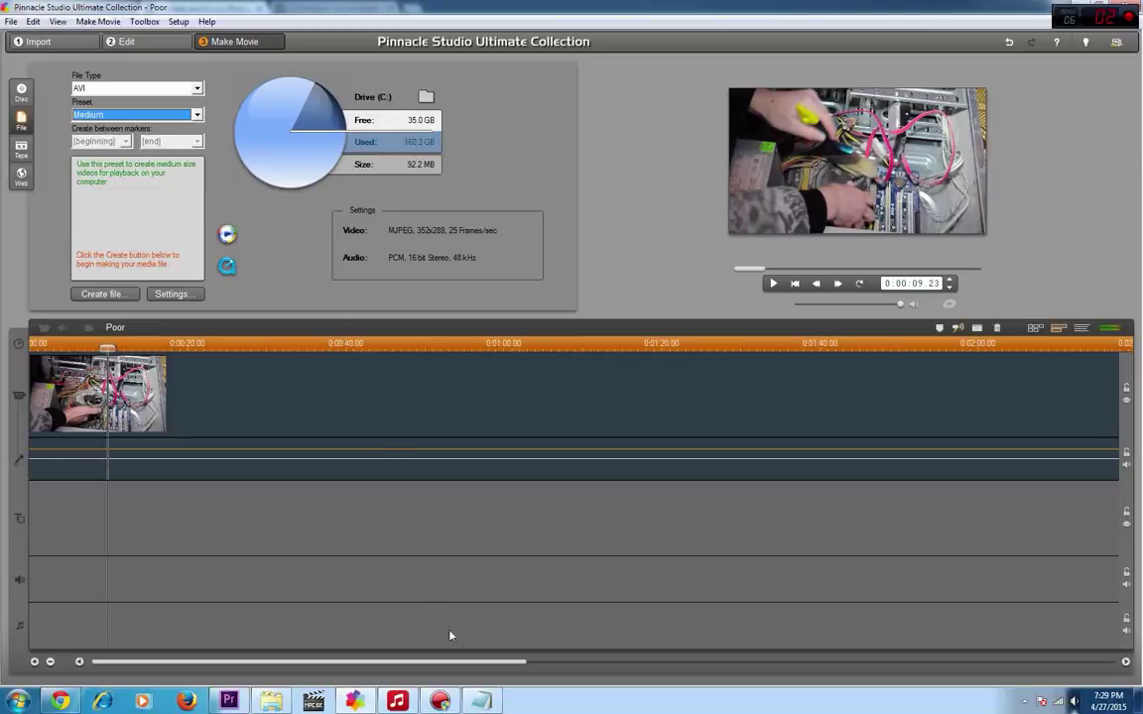
# Switch to the Notepad note and add the line "NOW i set it medium" below the existing text.
pyautogui.click(496, 706)
pyautogui.hotkey('ctrl', 'a')
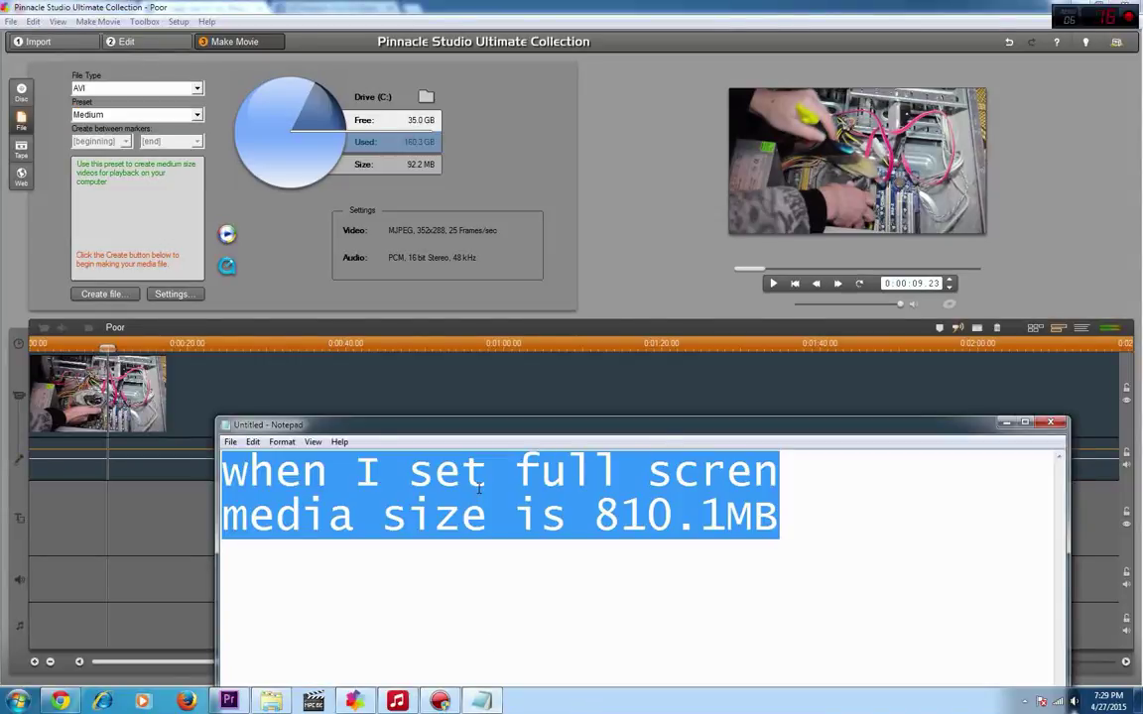
pyautogui.click(770, 544)
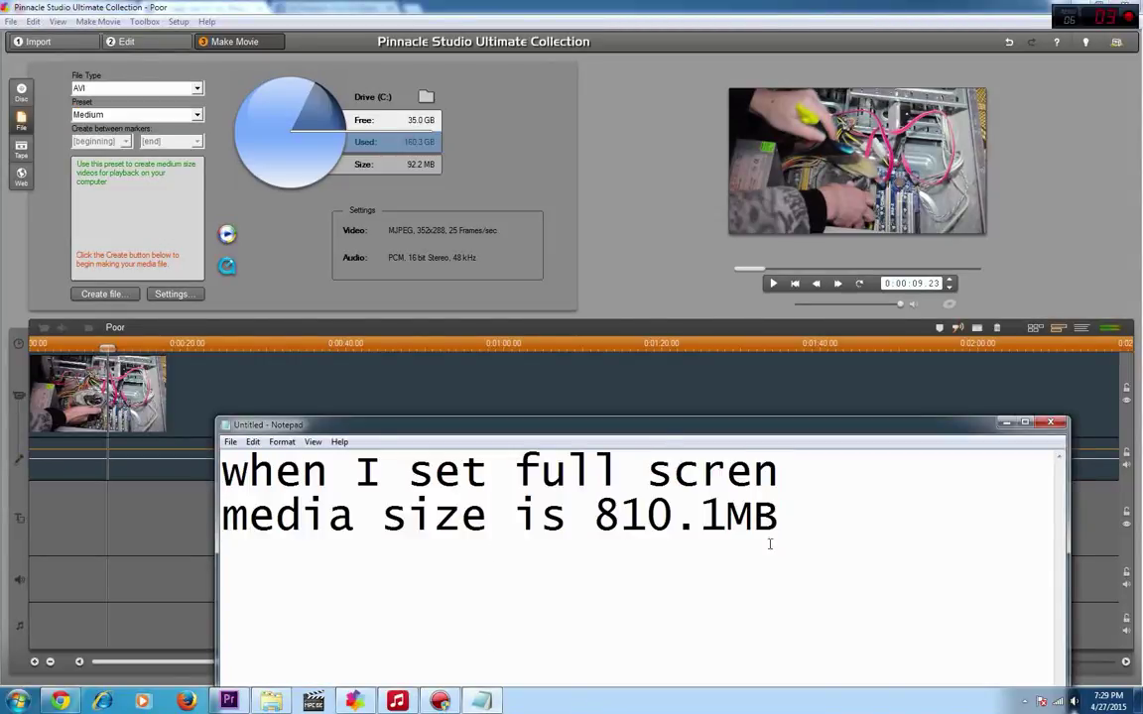
pyautogui.press('Return')
pyautogui.write('NOW ')
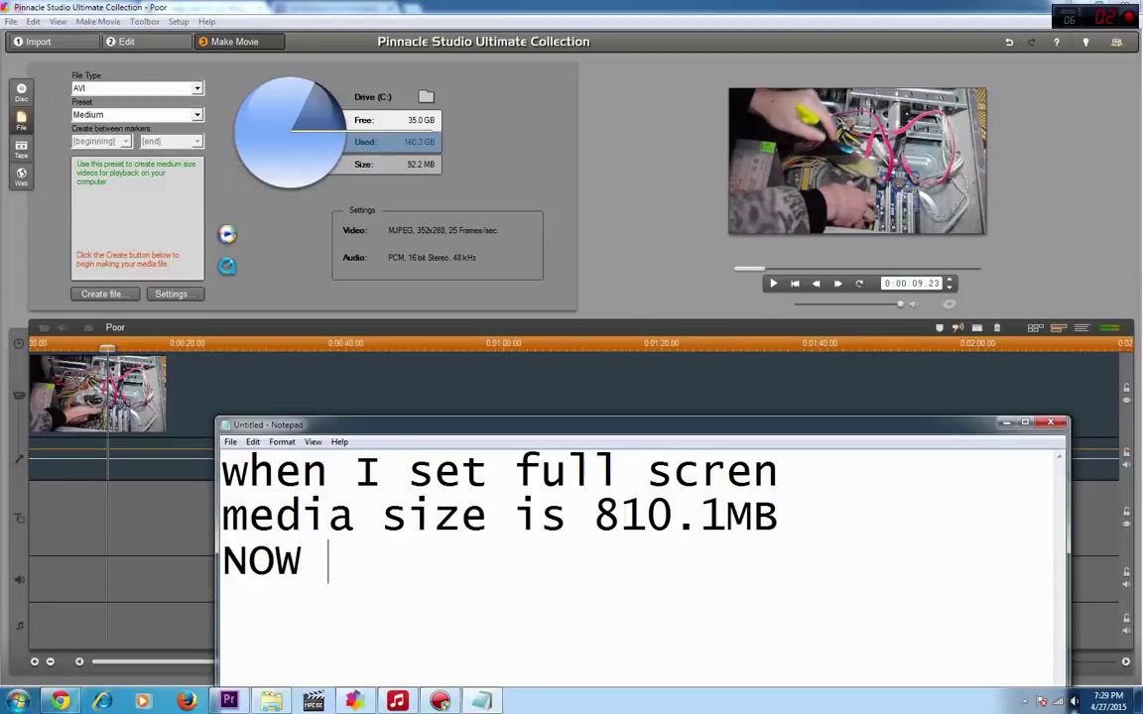
pyautogui.write('i set i')
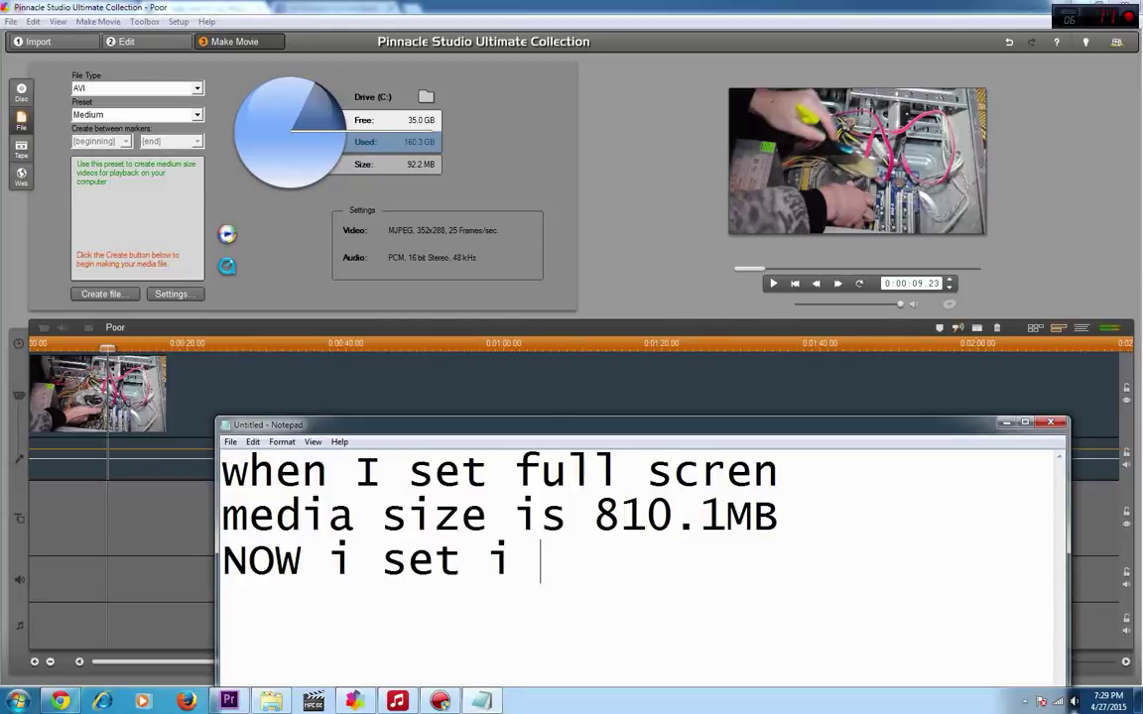
pyautogui.write('t medium')
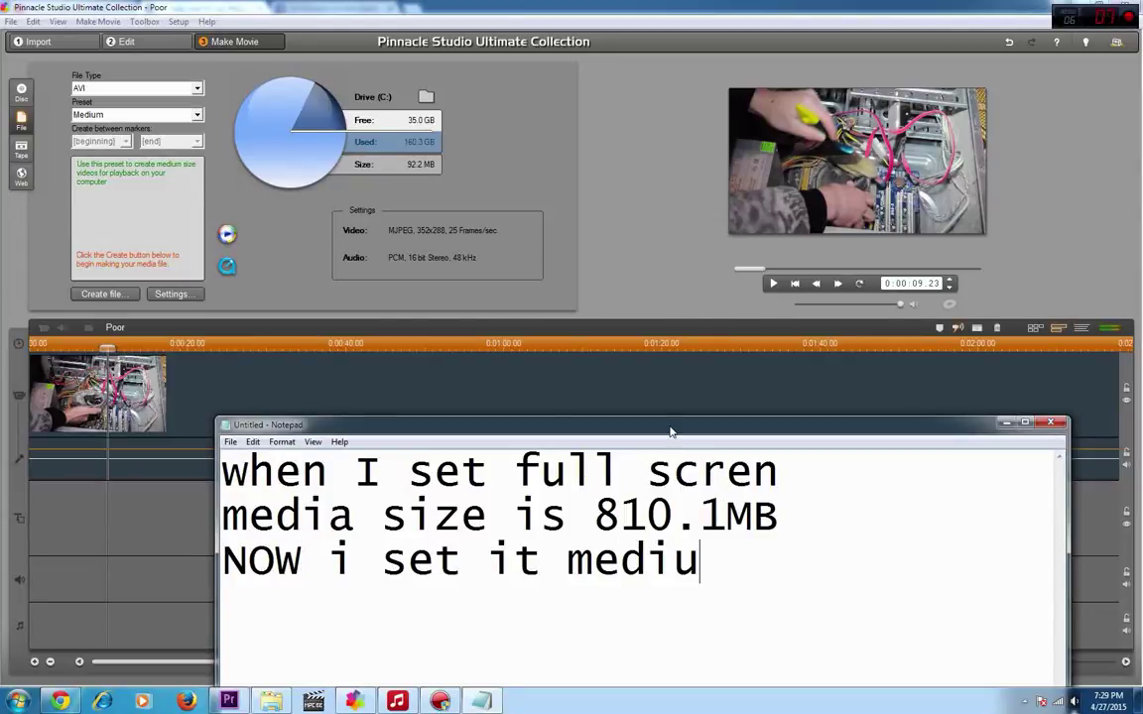
# Add a further line to the note reading "but media size decreased to 92mb".
pyautogui.press('Return')
pyautogui.write('but med')
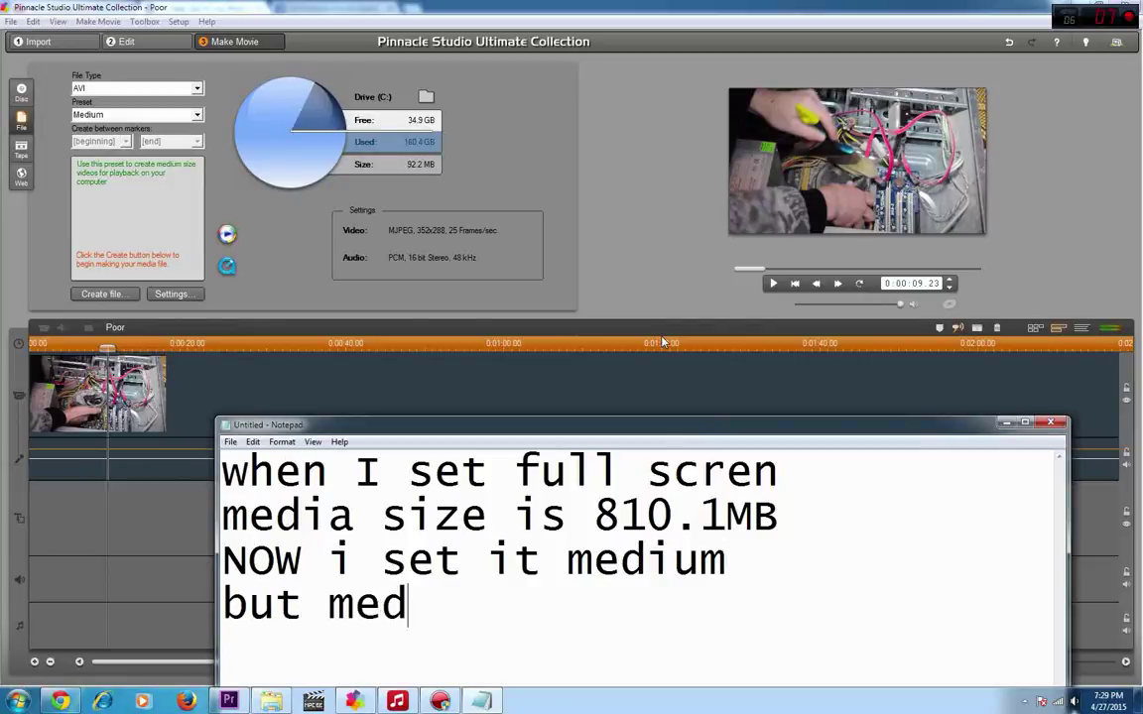
pyautogui.write('ia siz')
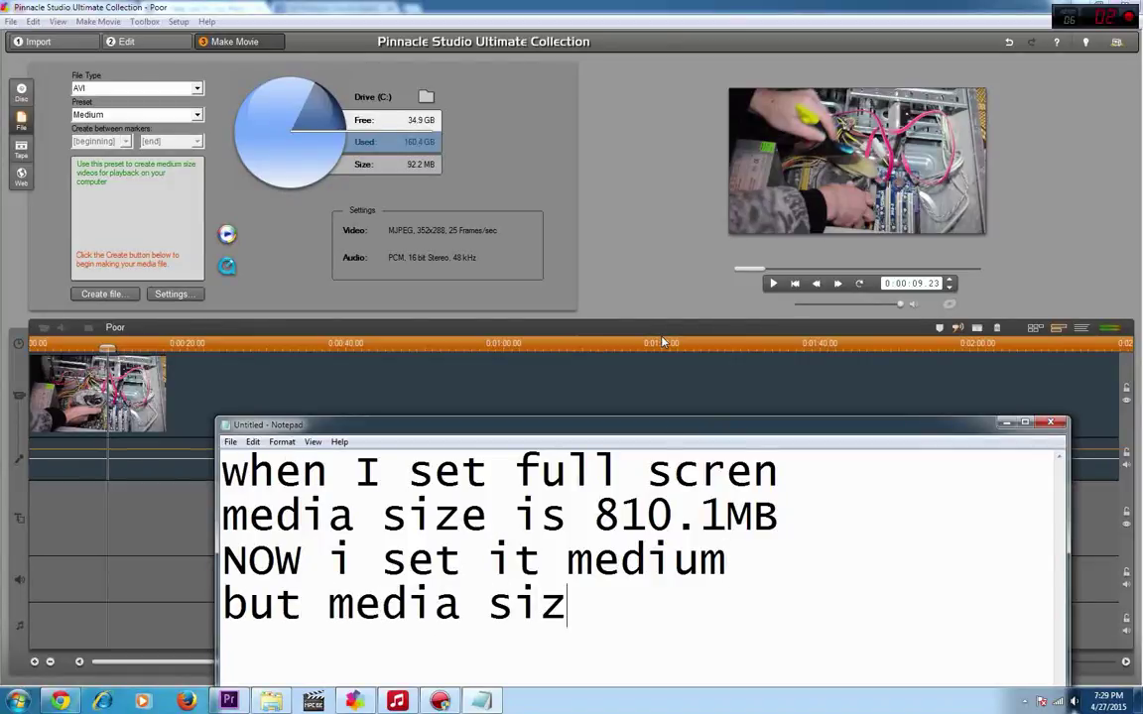
pyautogui.write('e decreas')
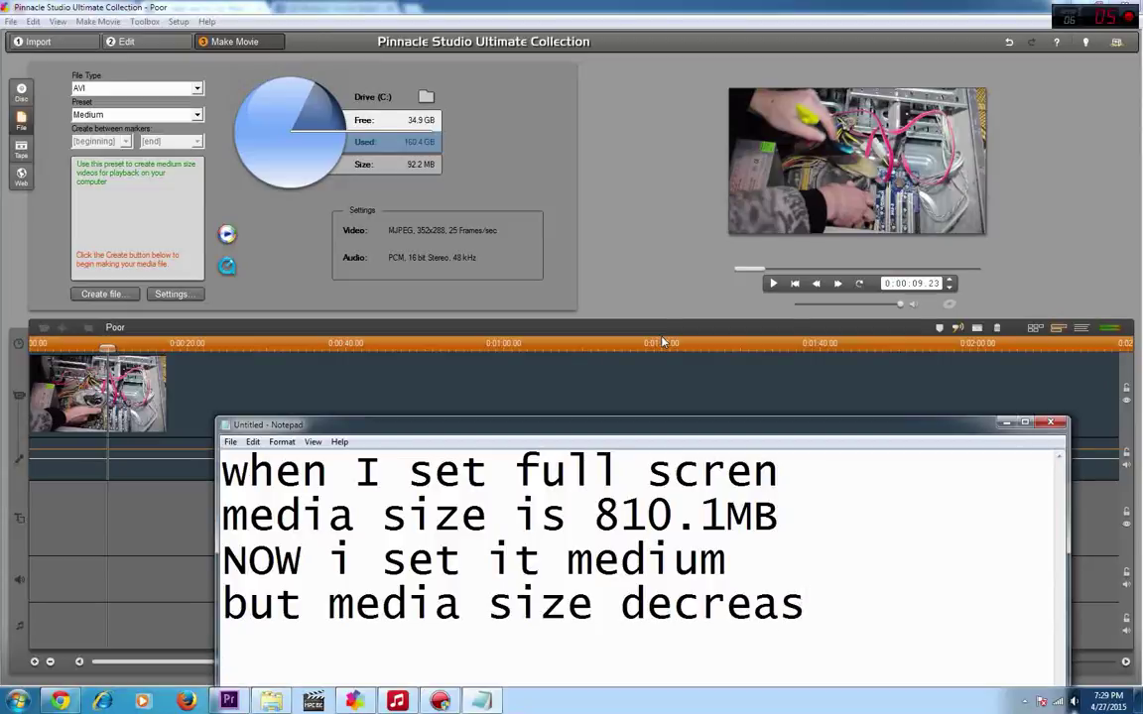
pyautogui.write('ed to')
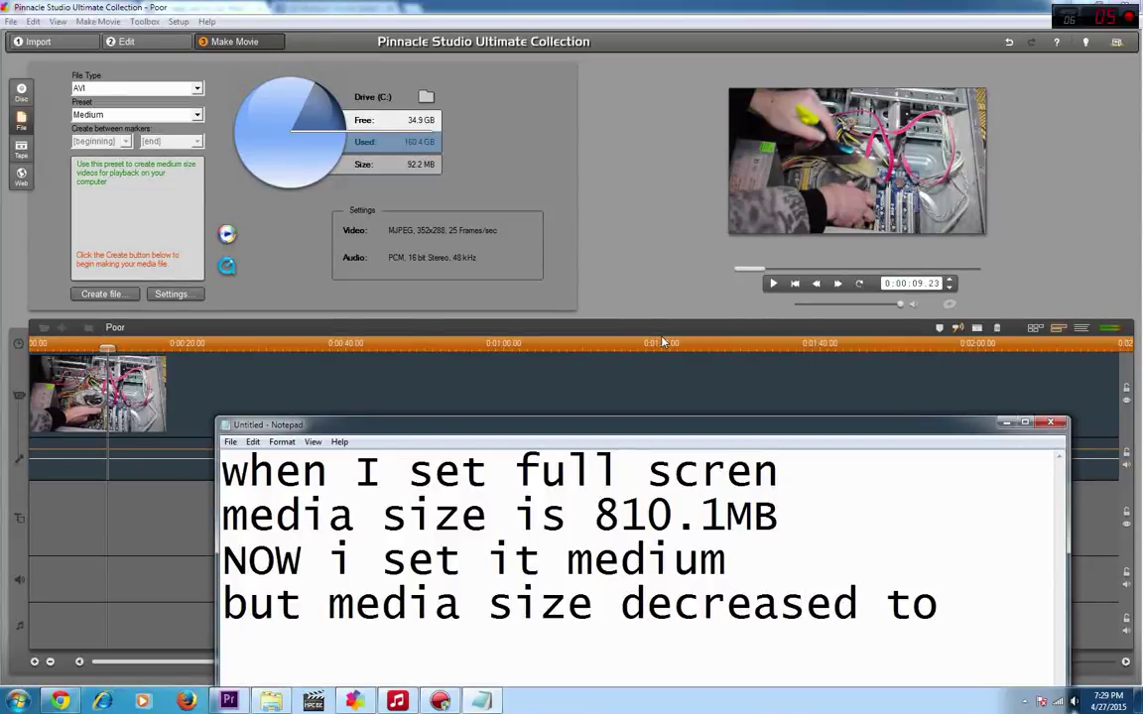
pyautogui.write(' 92')
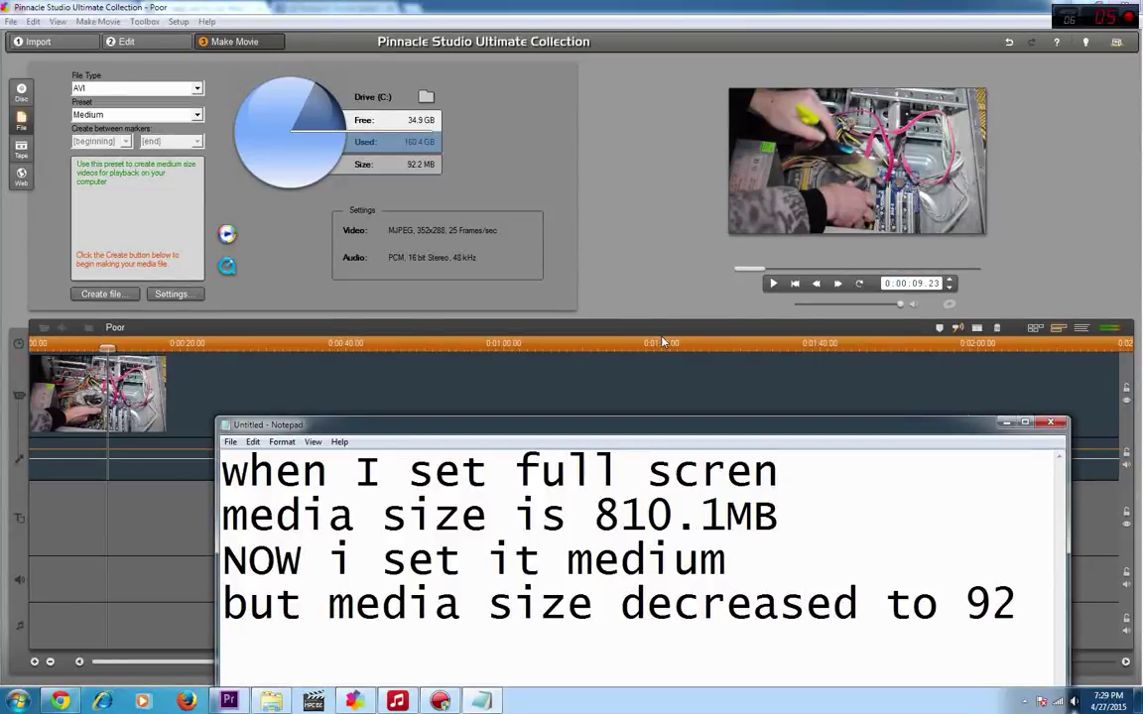
pyautogui.write('mb')
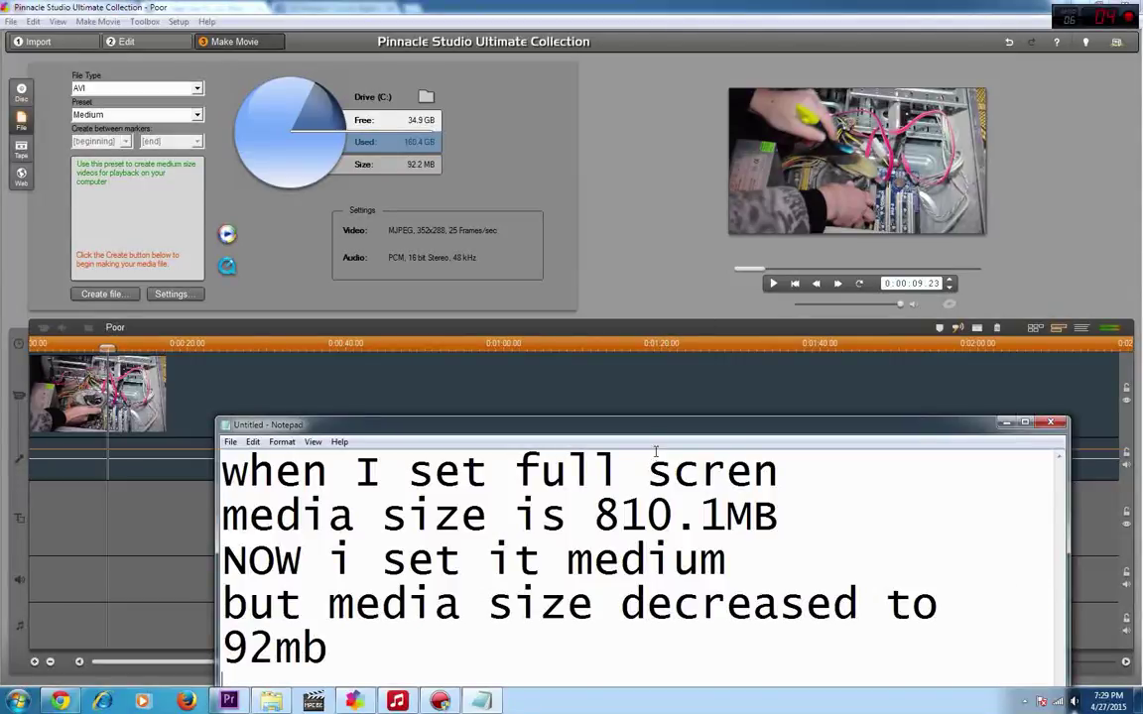
# Move the Notepad window slightly up and add the line "The more SIZE the more QUALITY." to the note.
pyautogui.moveTo(655, 433); pyautogui.dragTo(653, 400)
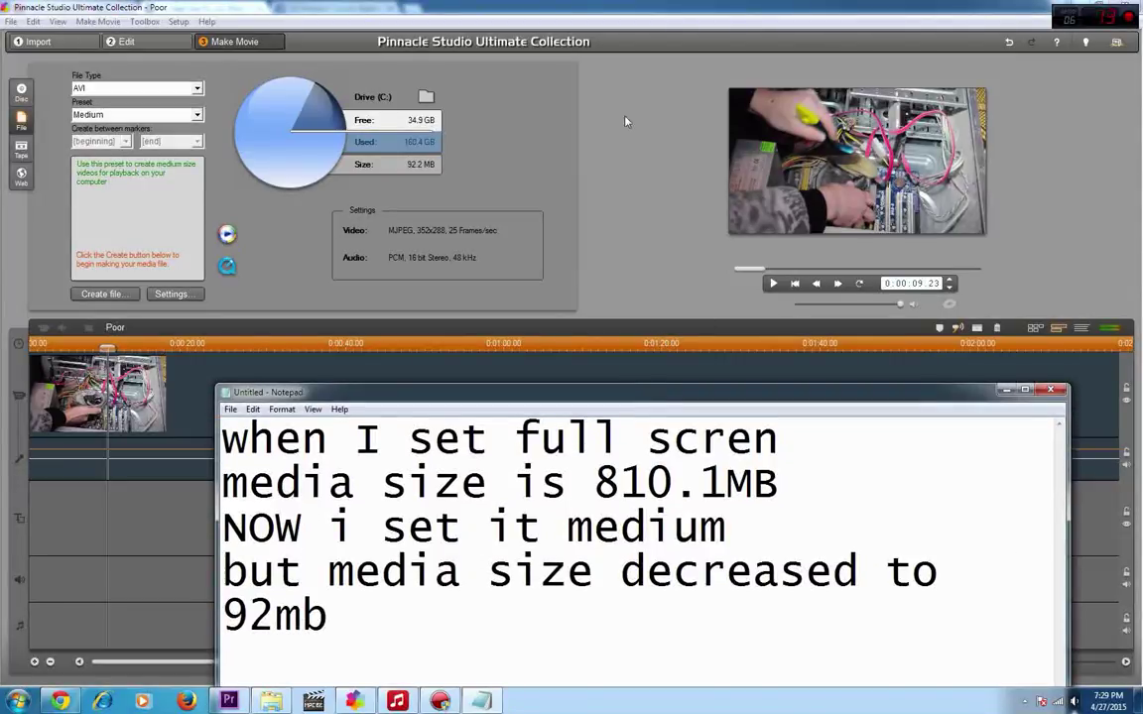
pyautogui.press('Return')
pyautogui.write('The more ')
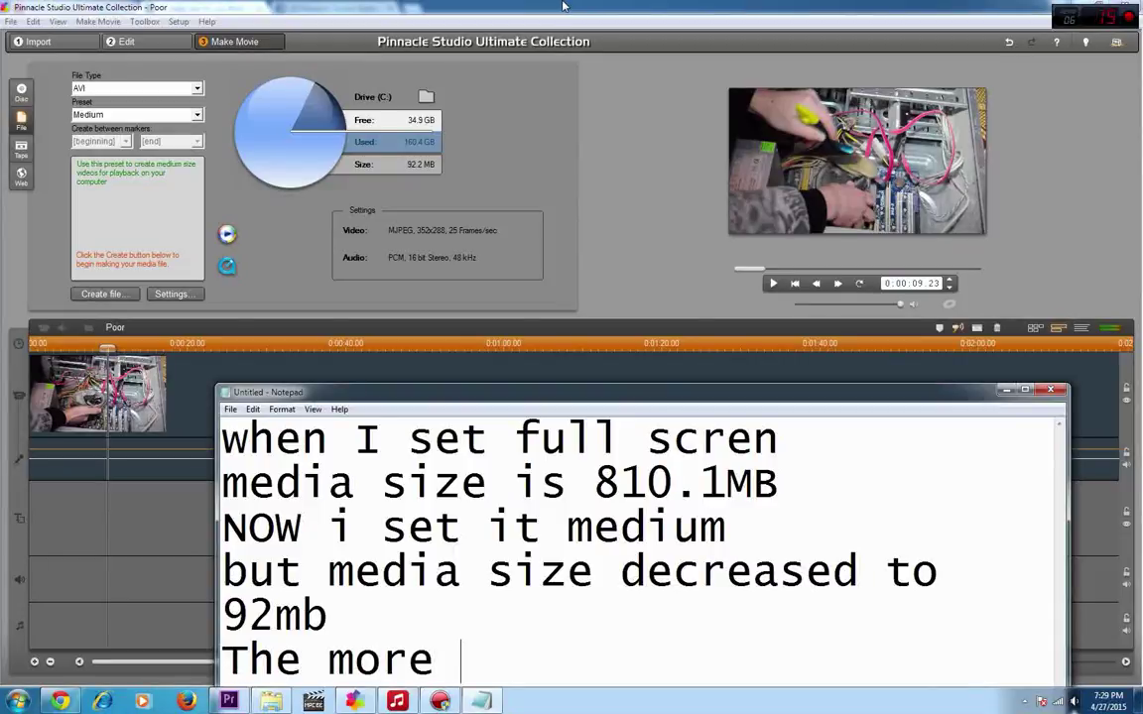
pyautogui.write('SIZE the ')
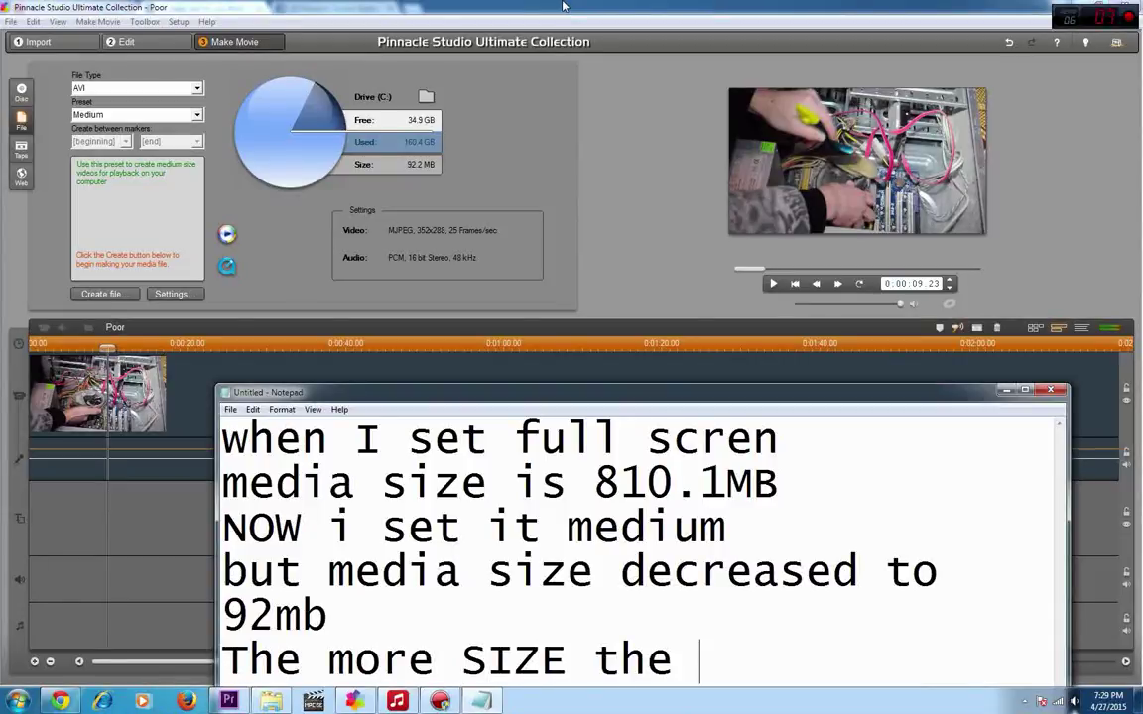
pyautogui.write('more QU')
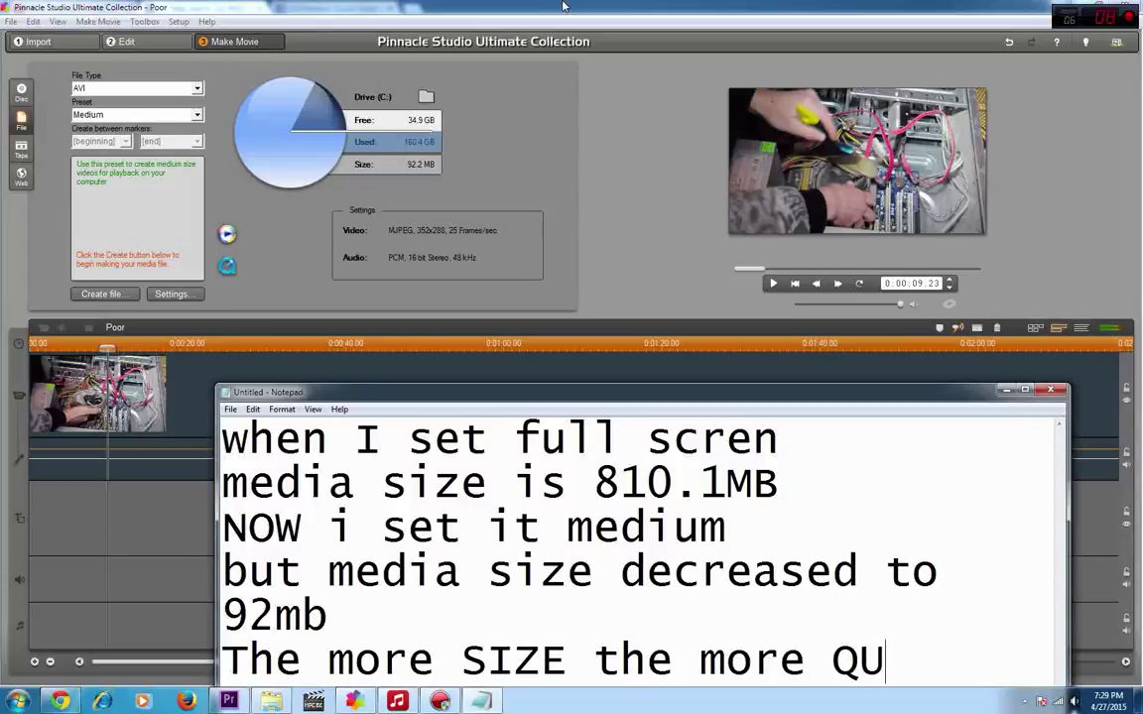
pyautogui.write('ALITY')
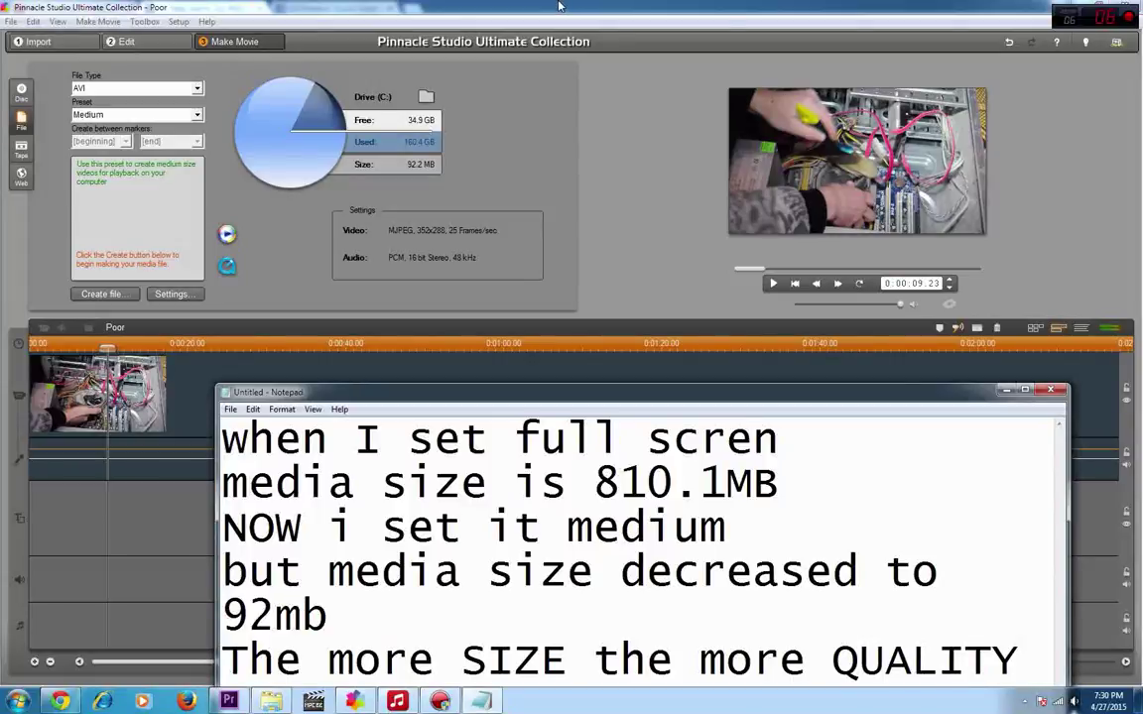
pyautogui.write('.')
# Replace the whole note with the two lines "thanks for watching" and "SUBSCRIBE for more videos".
pyautogui.hotkey('ctrl', 'a')
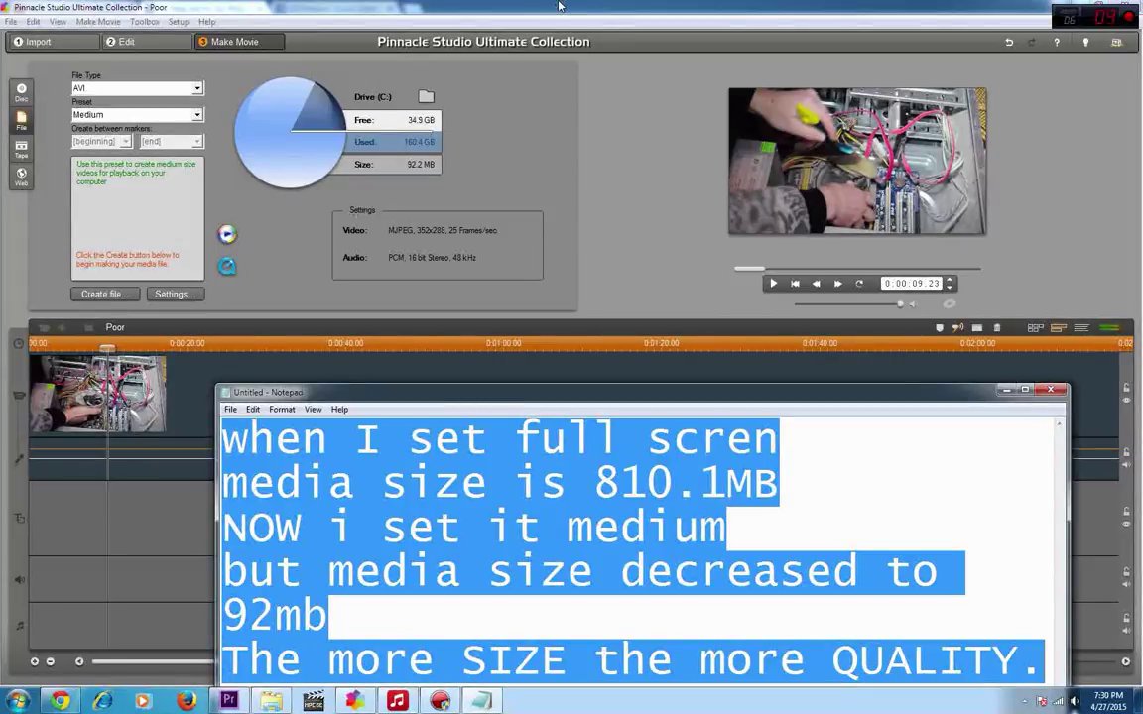
pyautogui.write('thanks for watc')
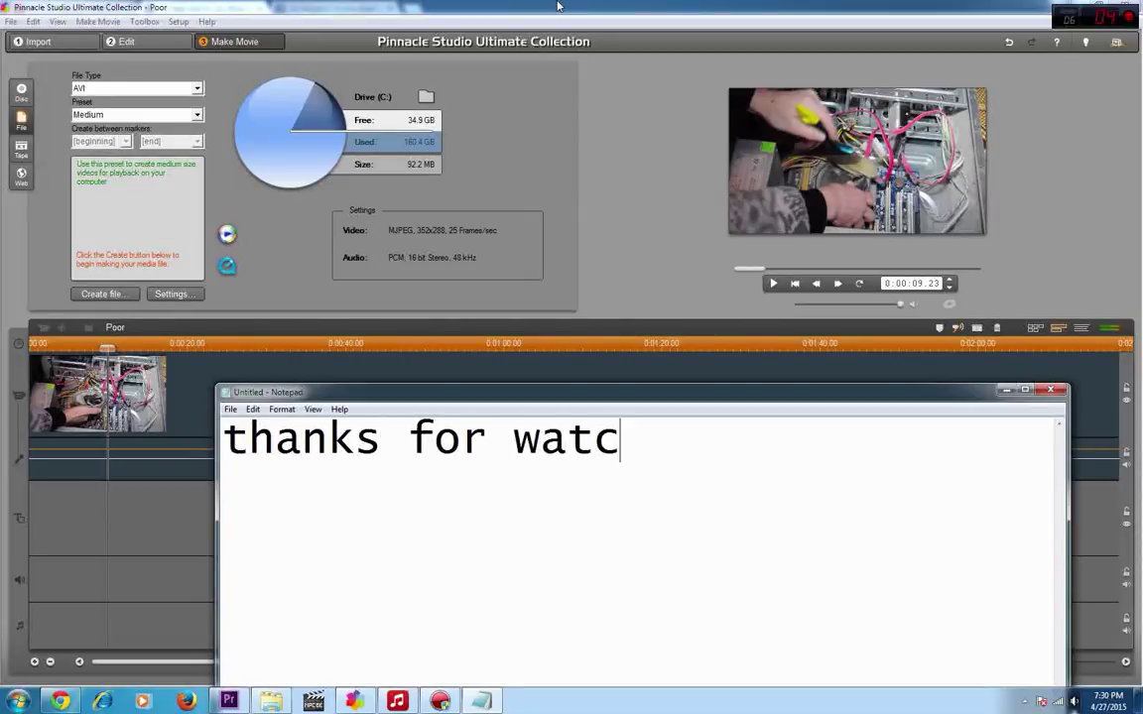
pyautogui.write('hing')
pyautogui.press('Return')
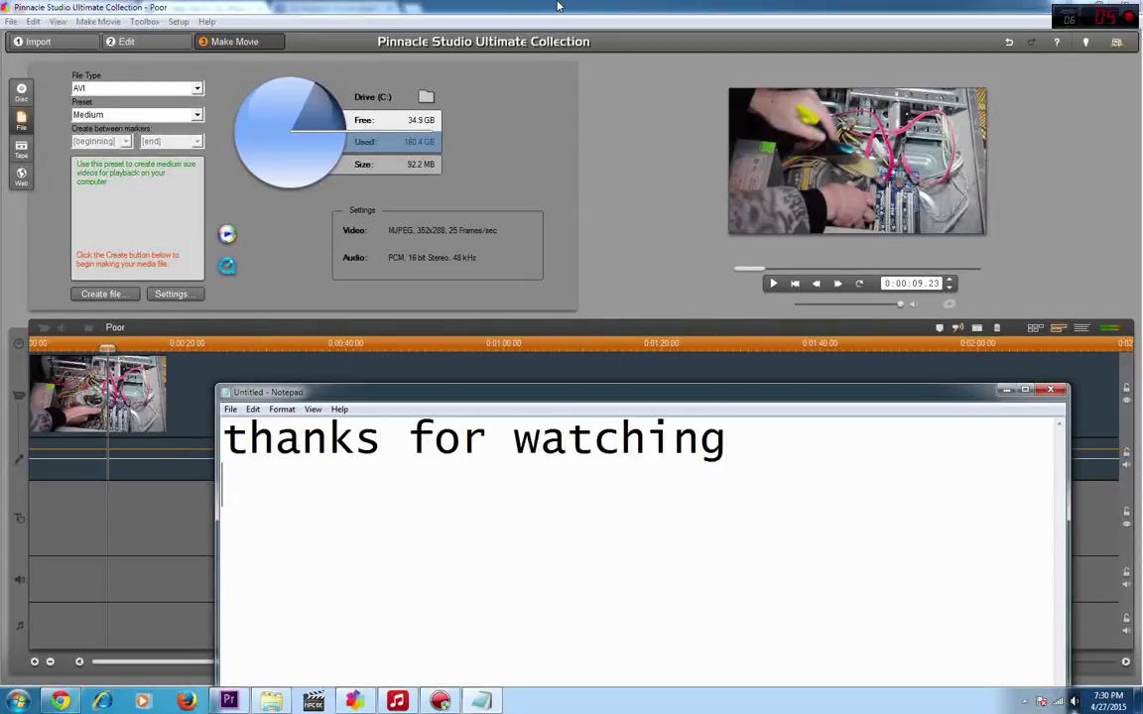
pyautogui.write('SUBSCRI')
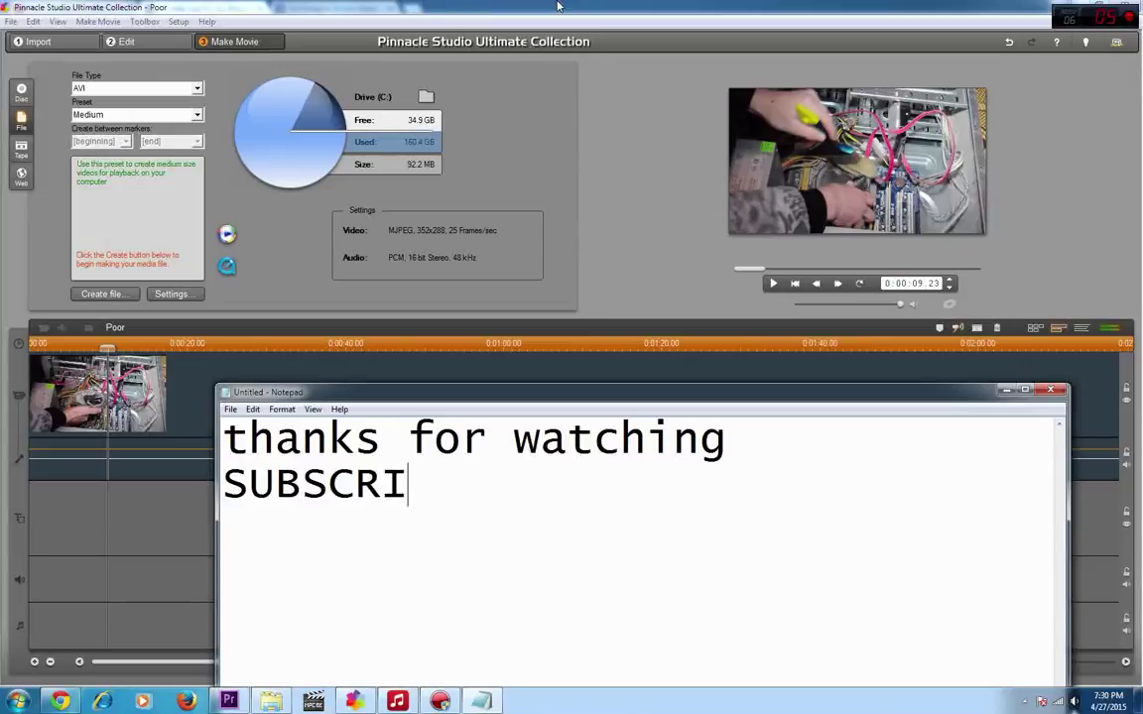
pyautogui.write('BE for')
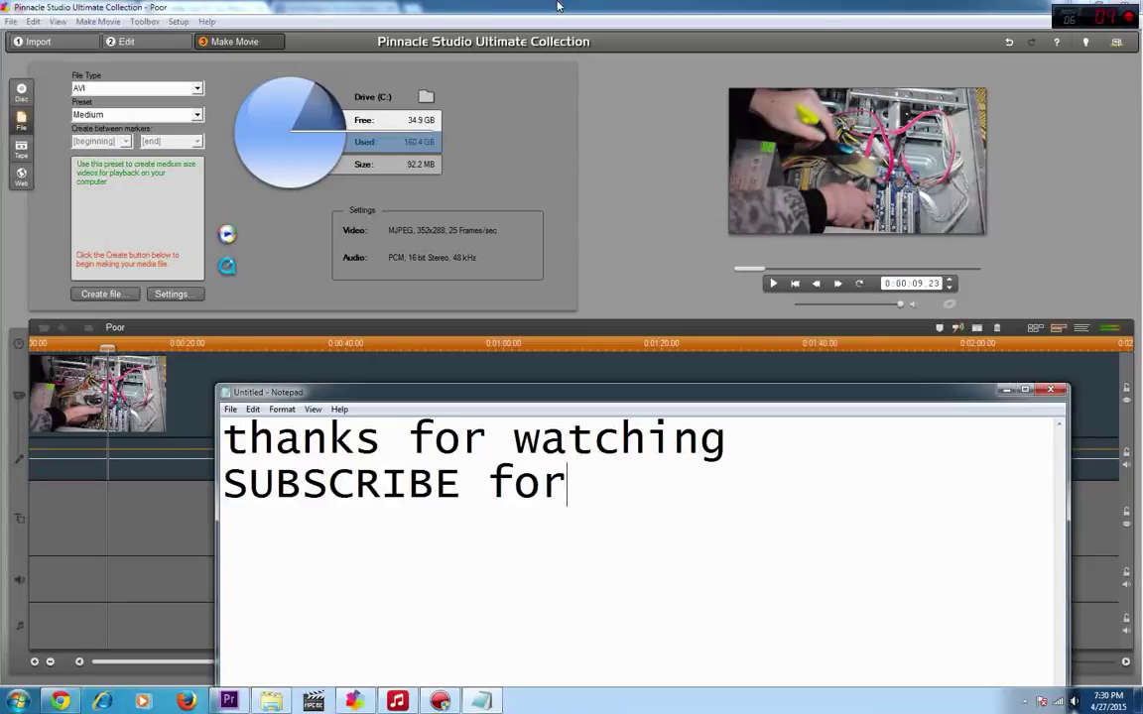
pyautogui.write(' more videos')
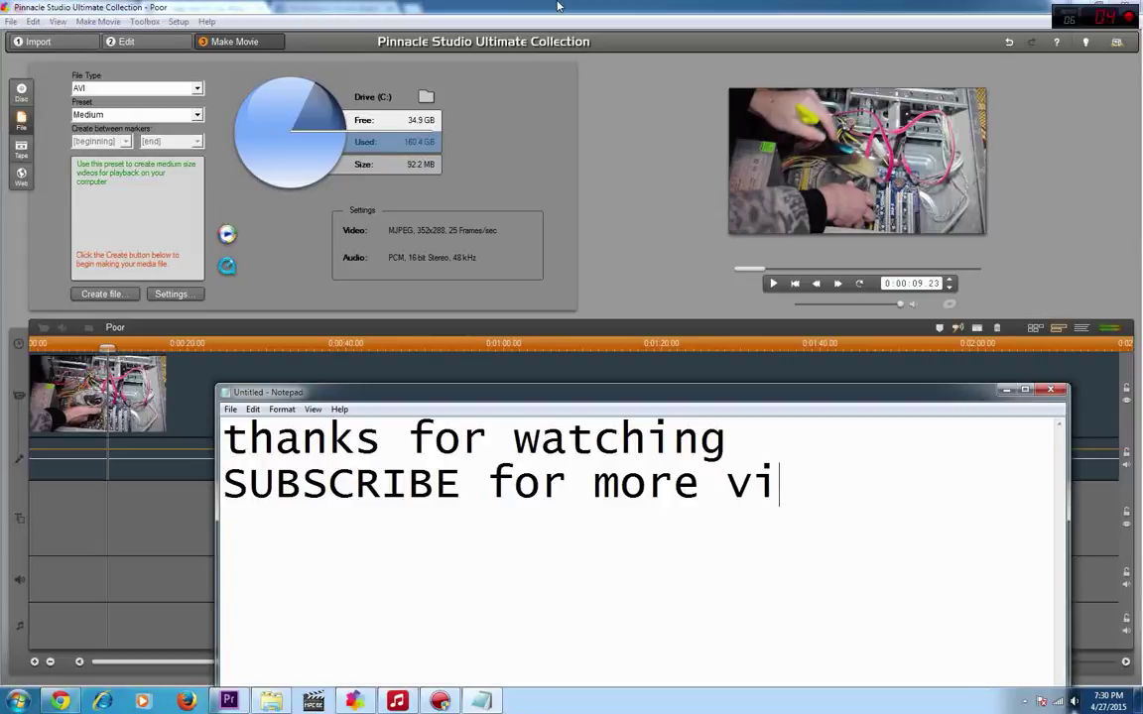